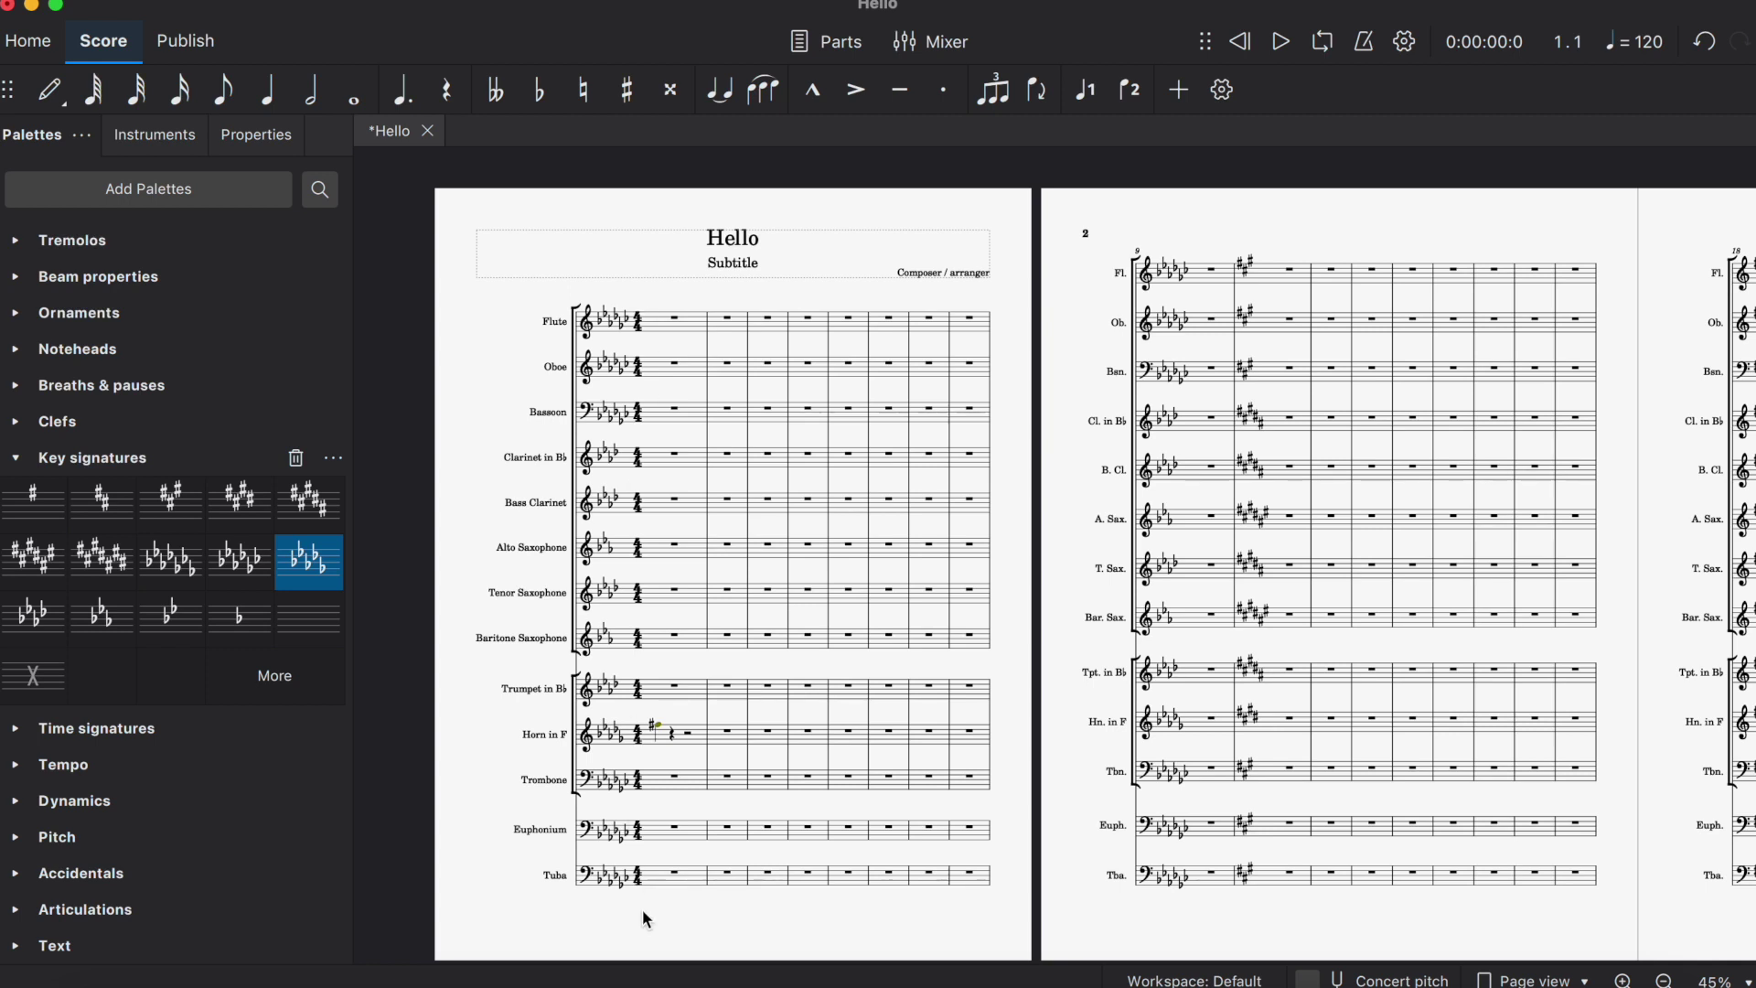
- Select all the opening key signatures across the first system
left_click(611, 322)
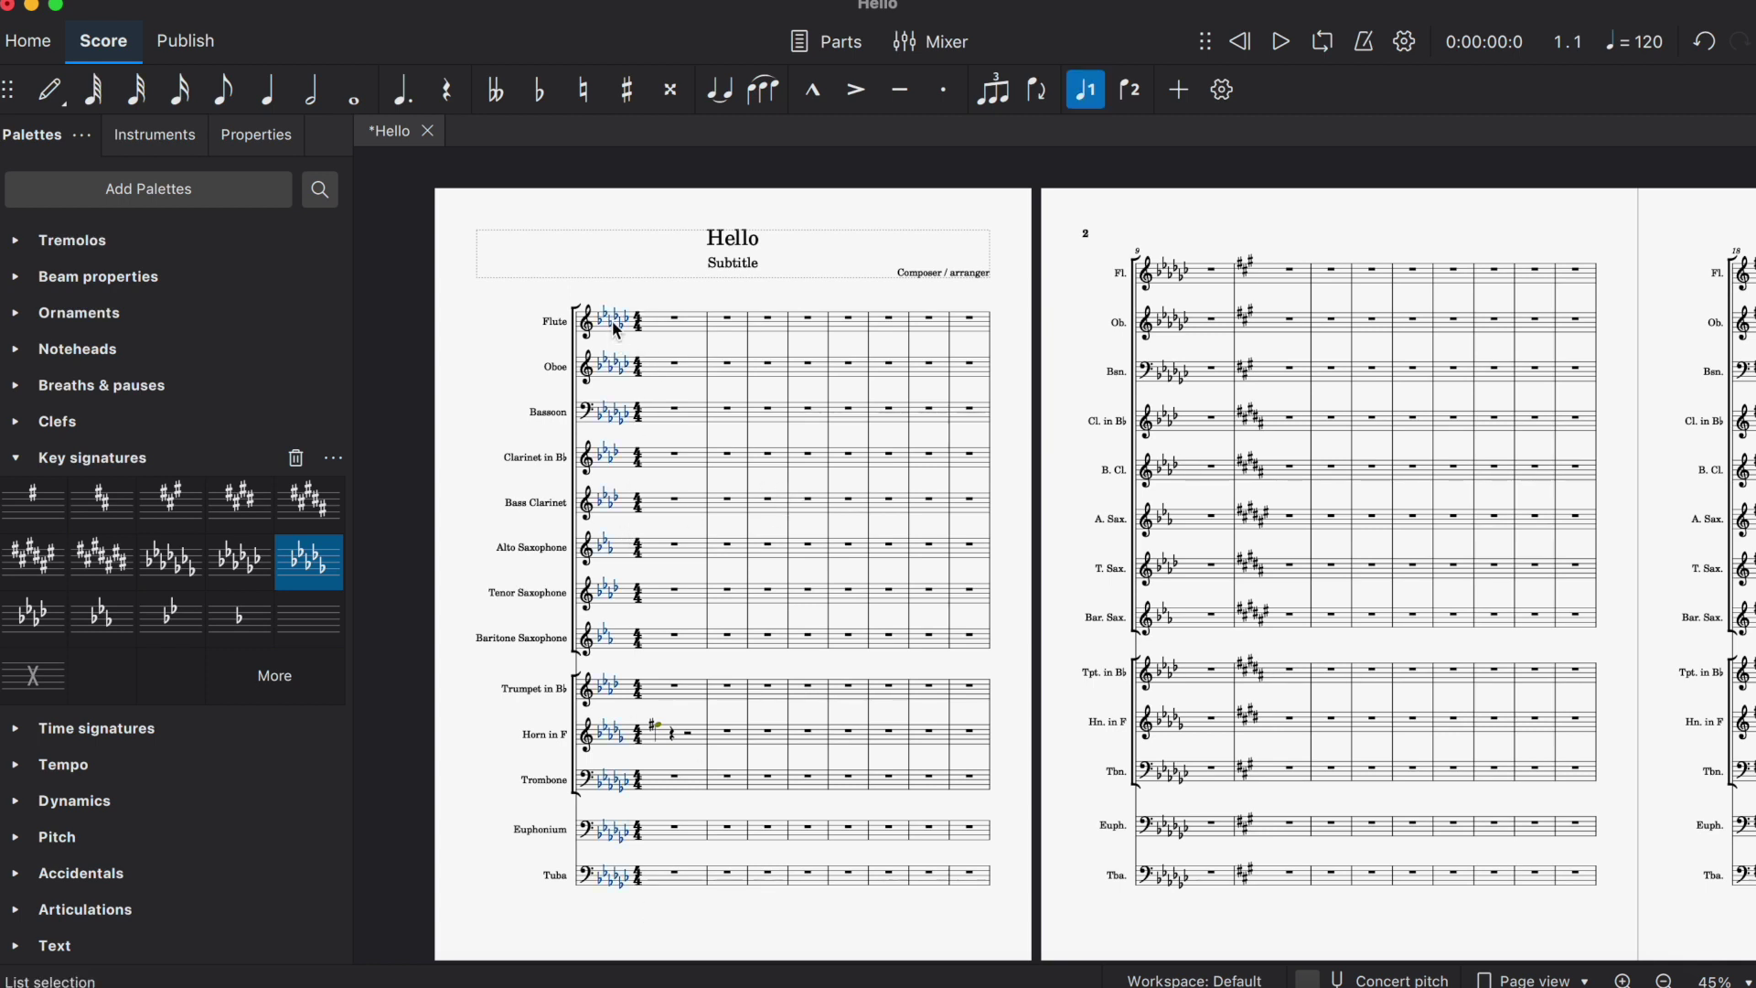
- Apply the B major key signature to the selected opening key signatures
left_click(305, 518)
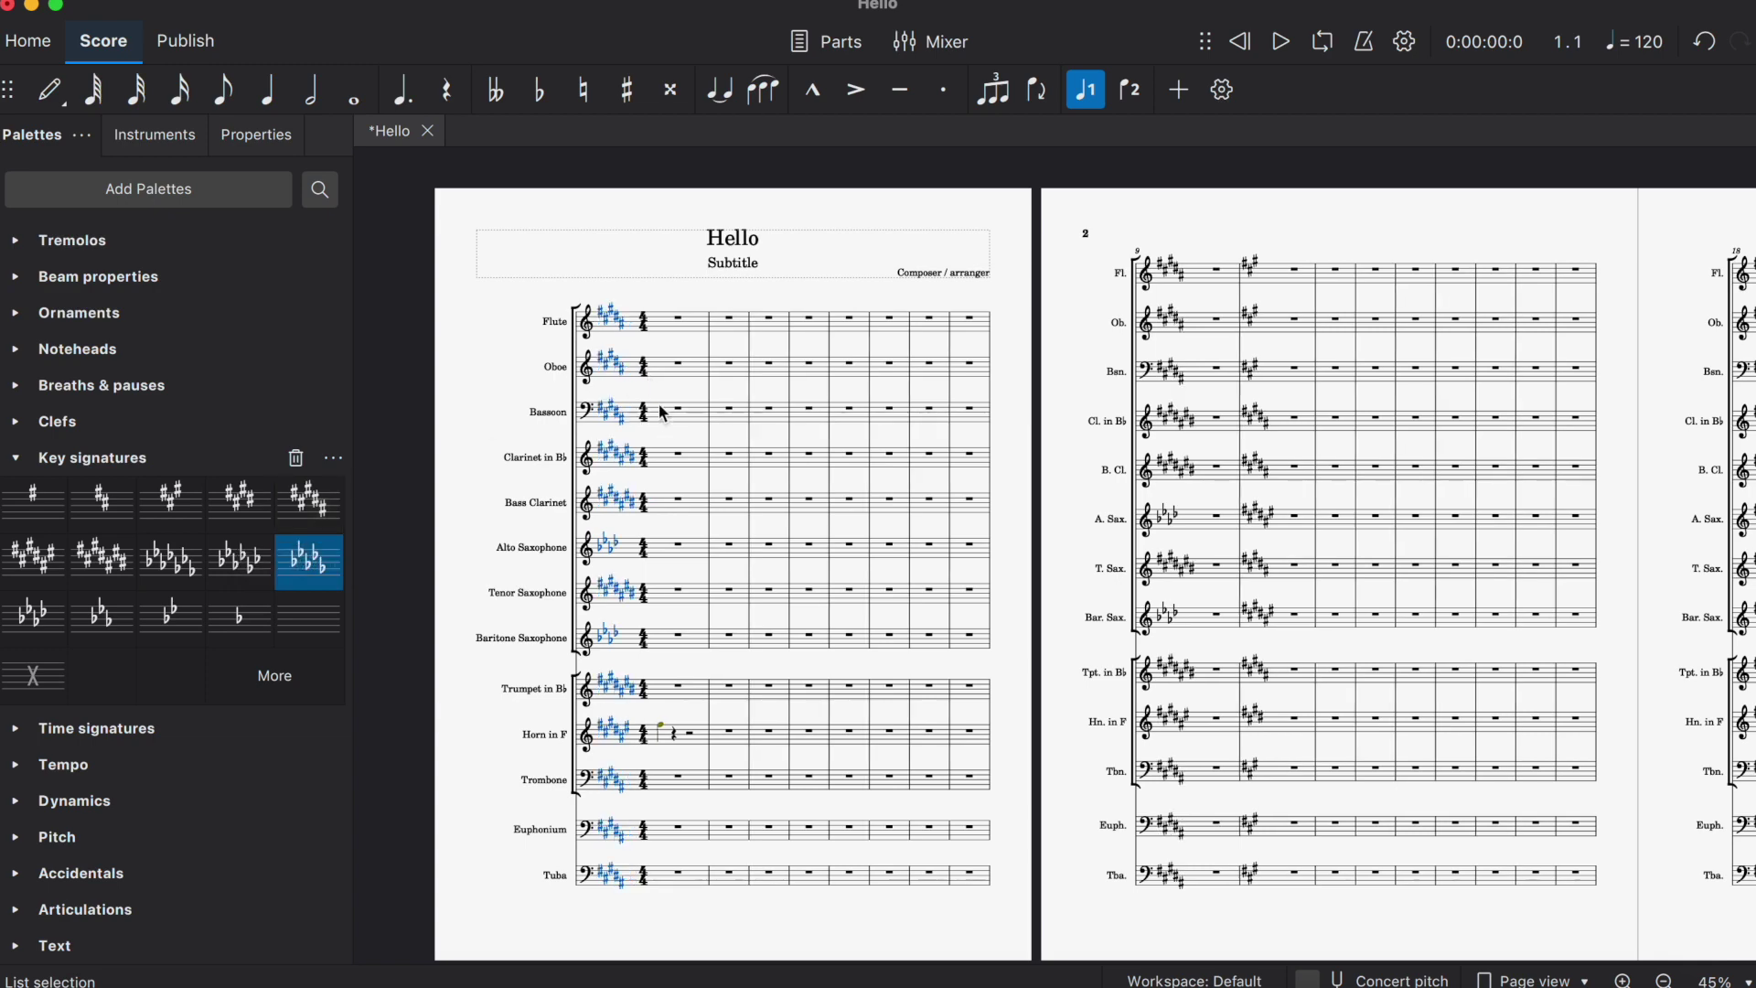
key("Escape")
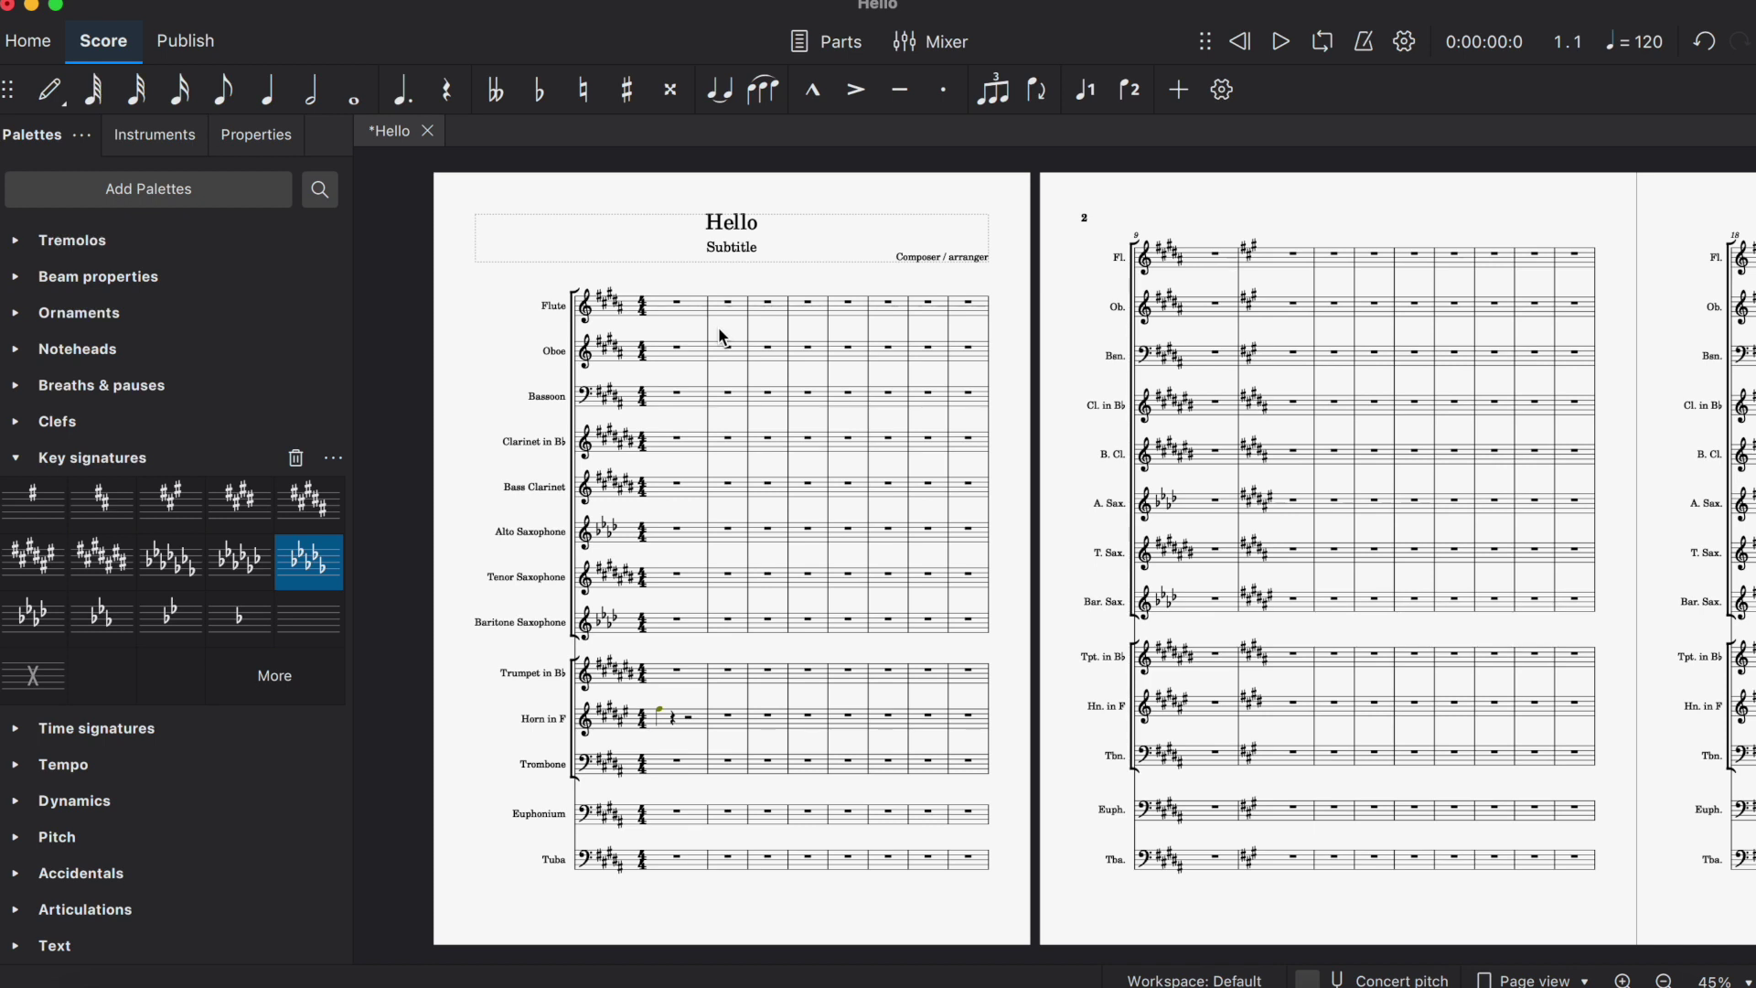
left_click(614, 448)
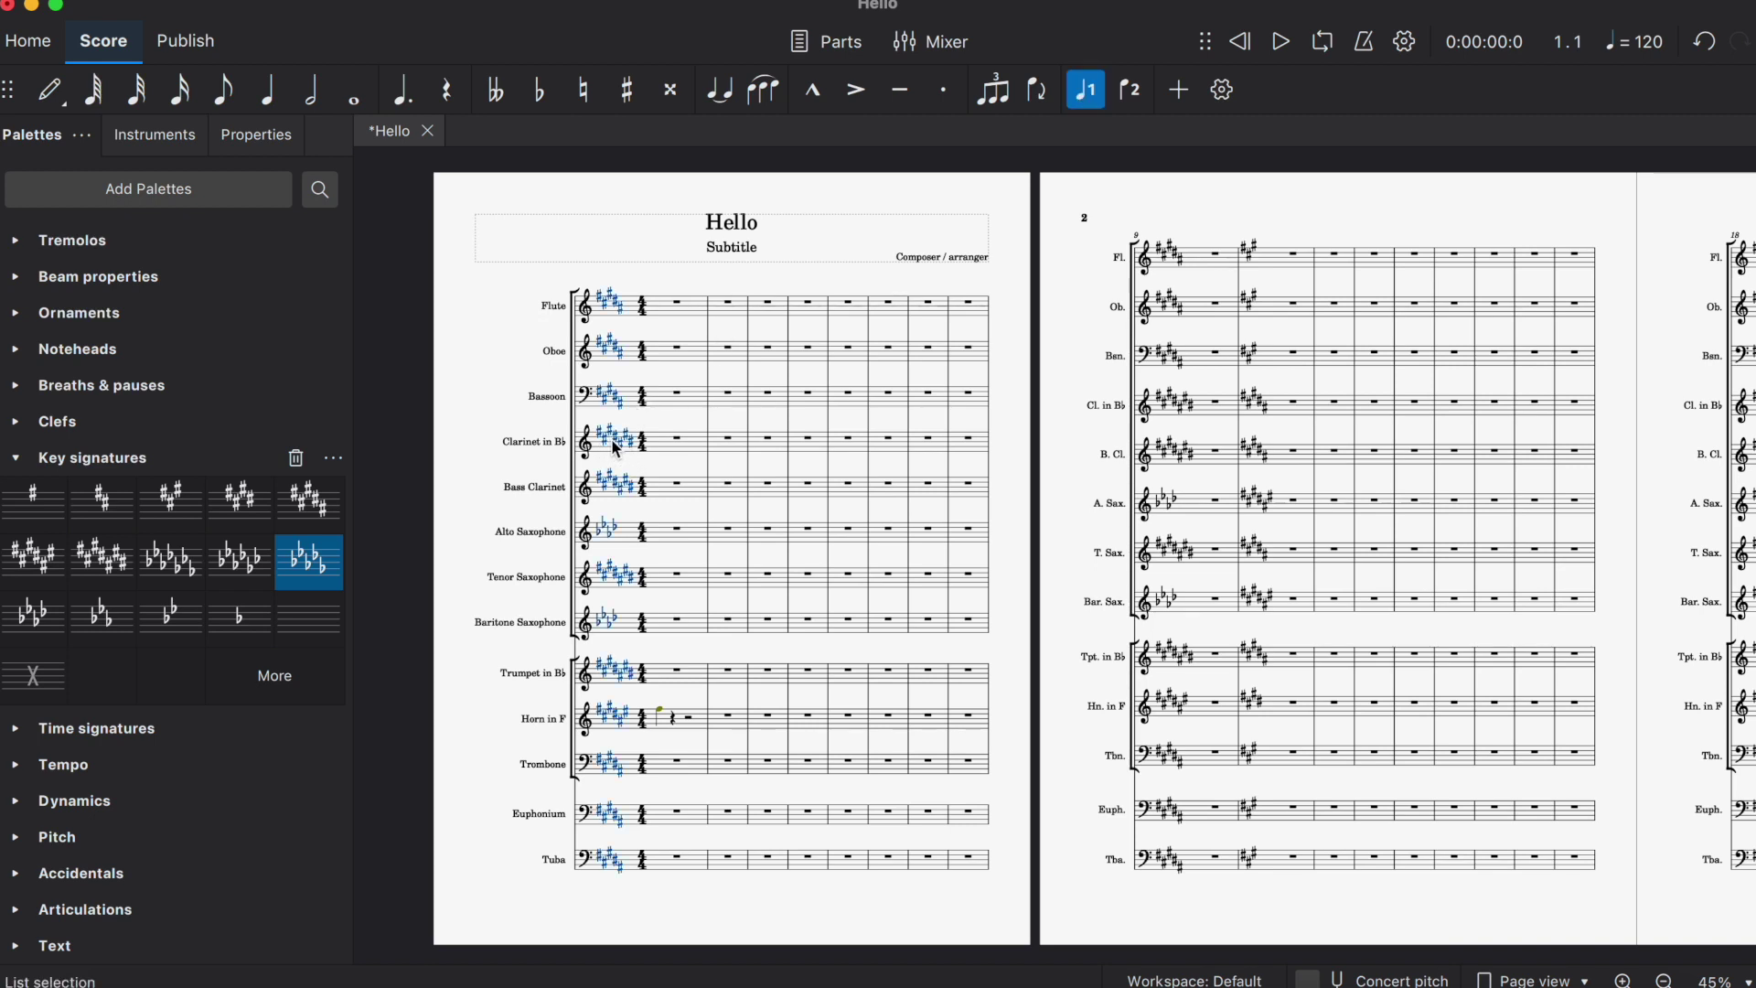
key("Escape")
- Undo an accidental A♭ major drop on Bass Clarinet and give the Clarinet C♭ major
left_click_drag(309, 562, 628, 443)
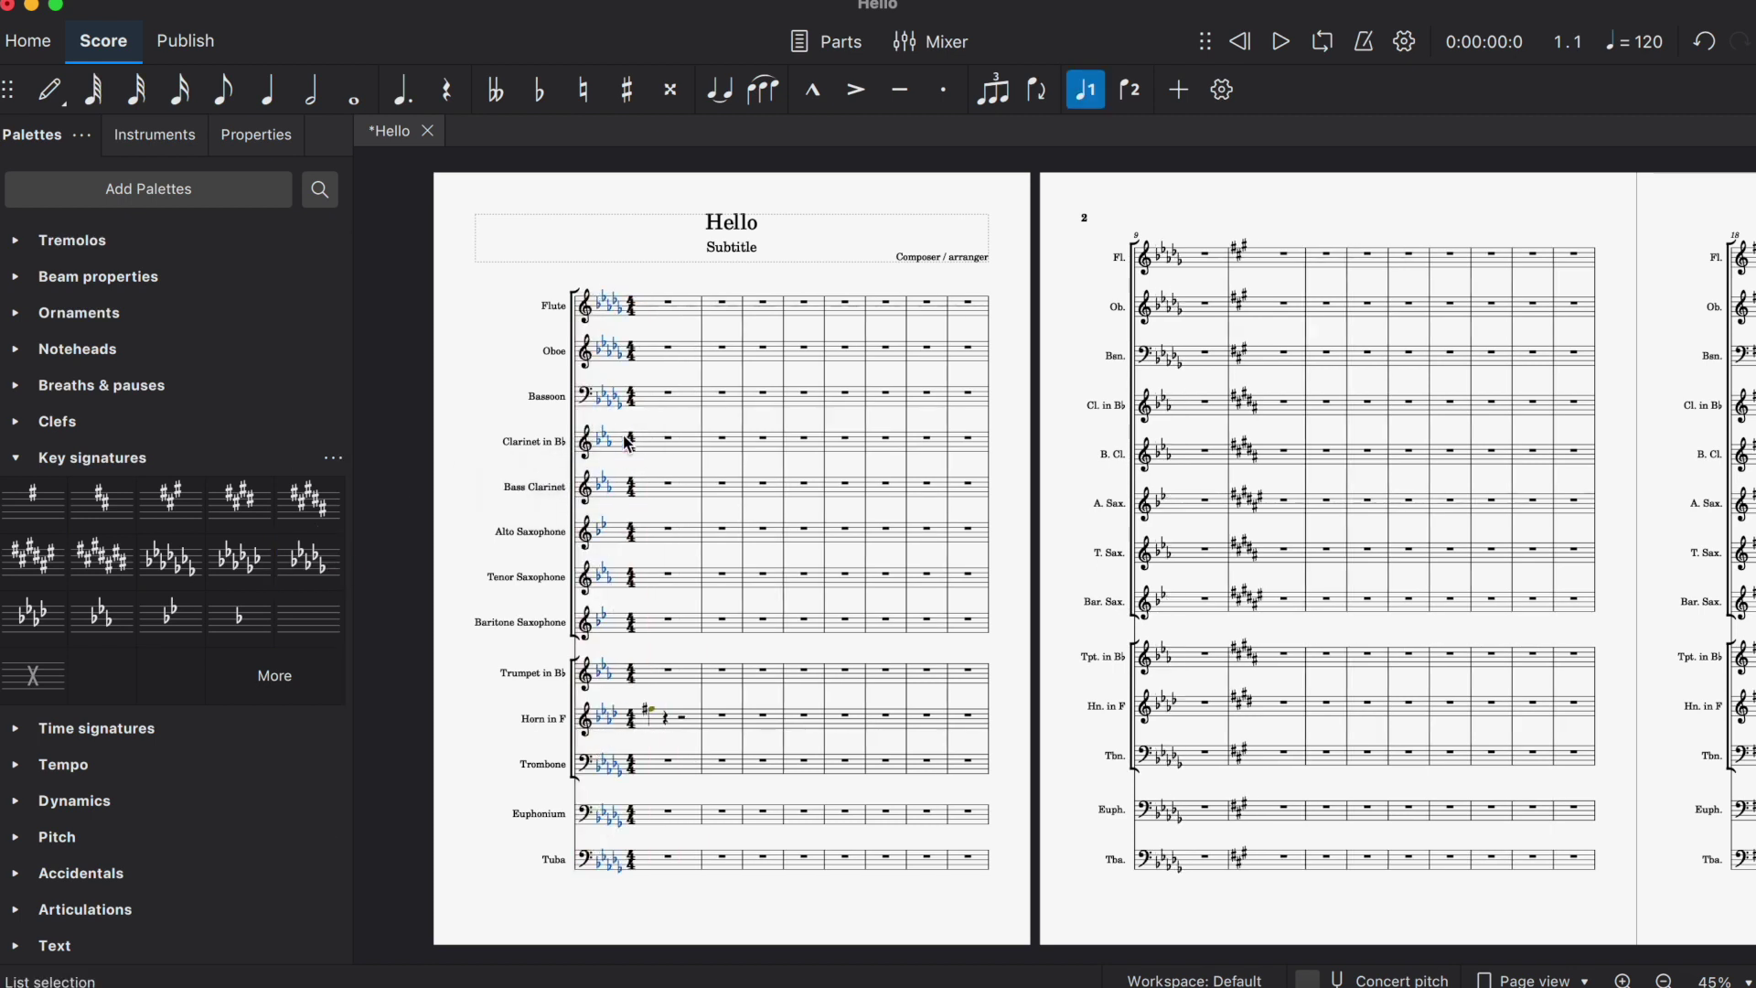
key("ctrl+z")
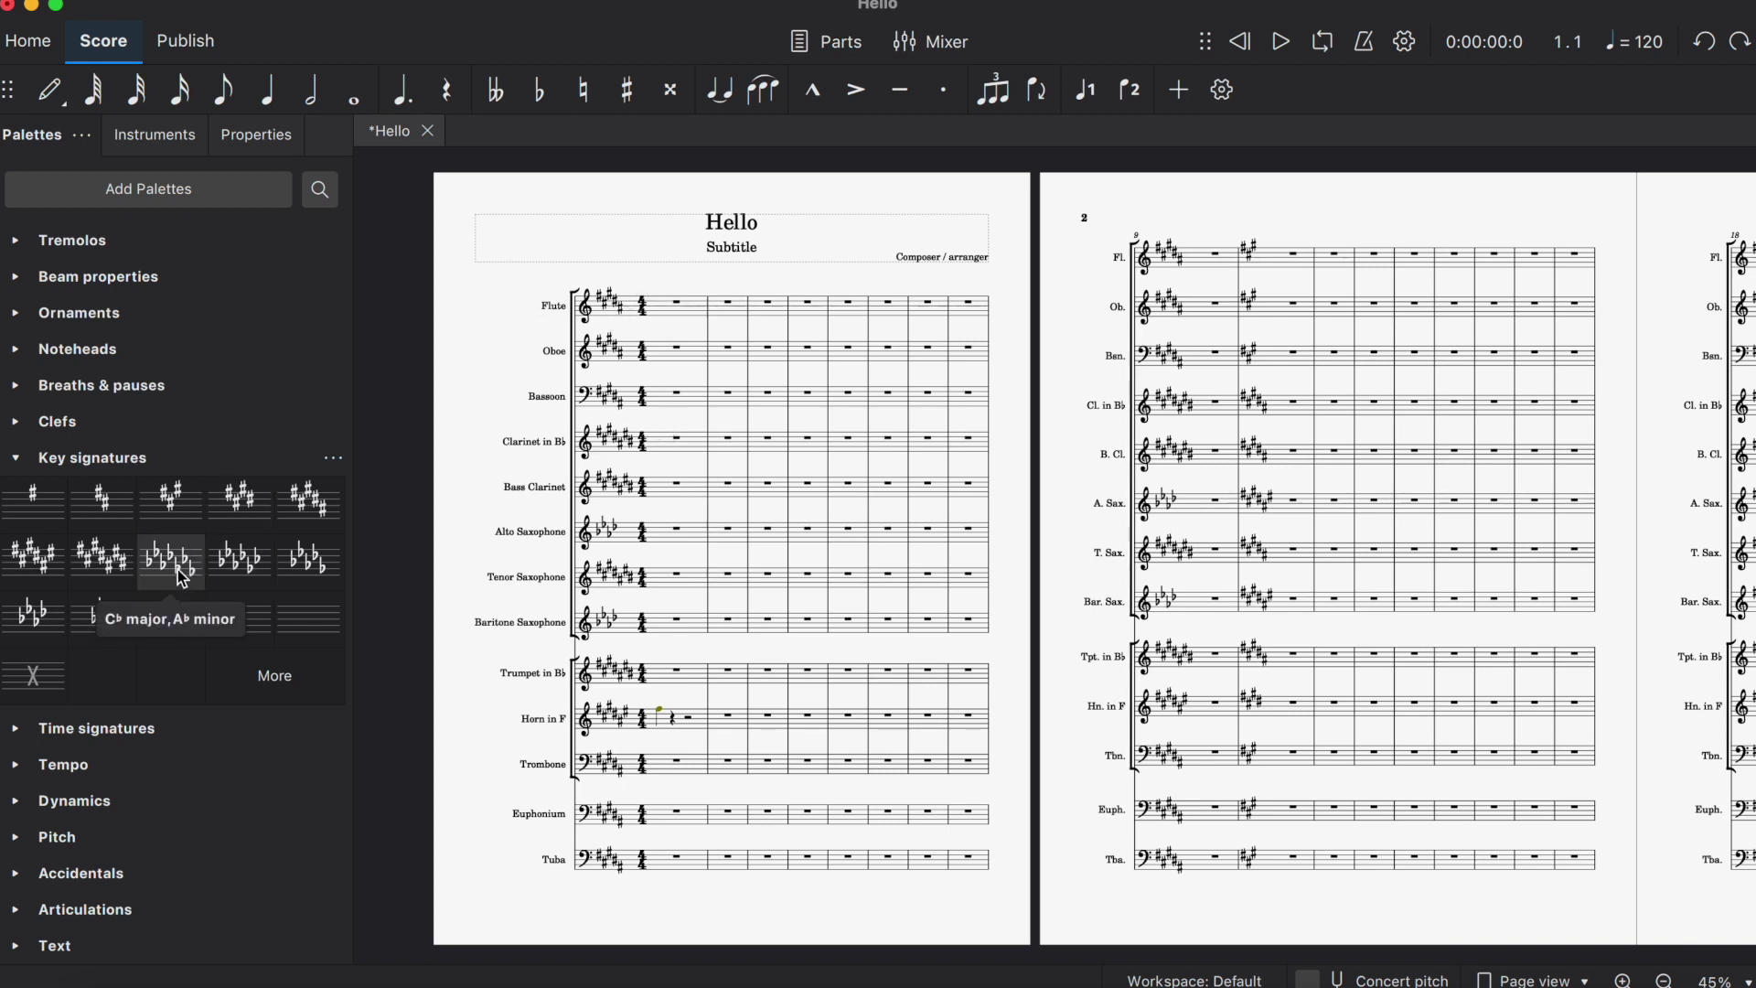
mouse_move(183, 578)
left_mouse_down()
mouse_move(504, 451)
mouse_move(628, 452)
left_mouse_up()
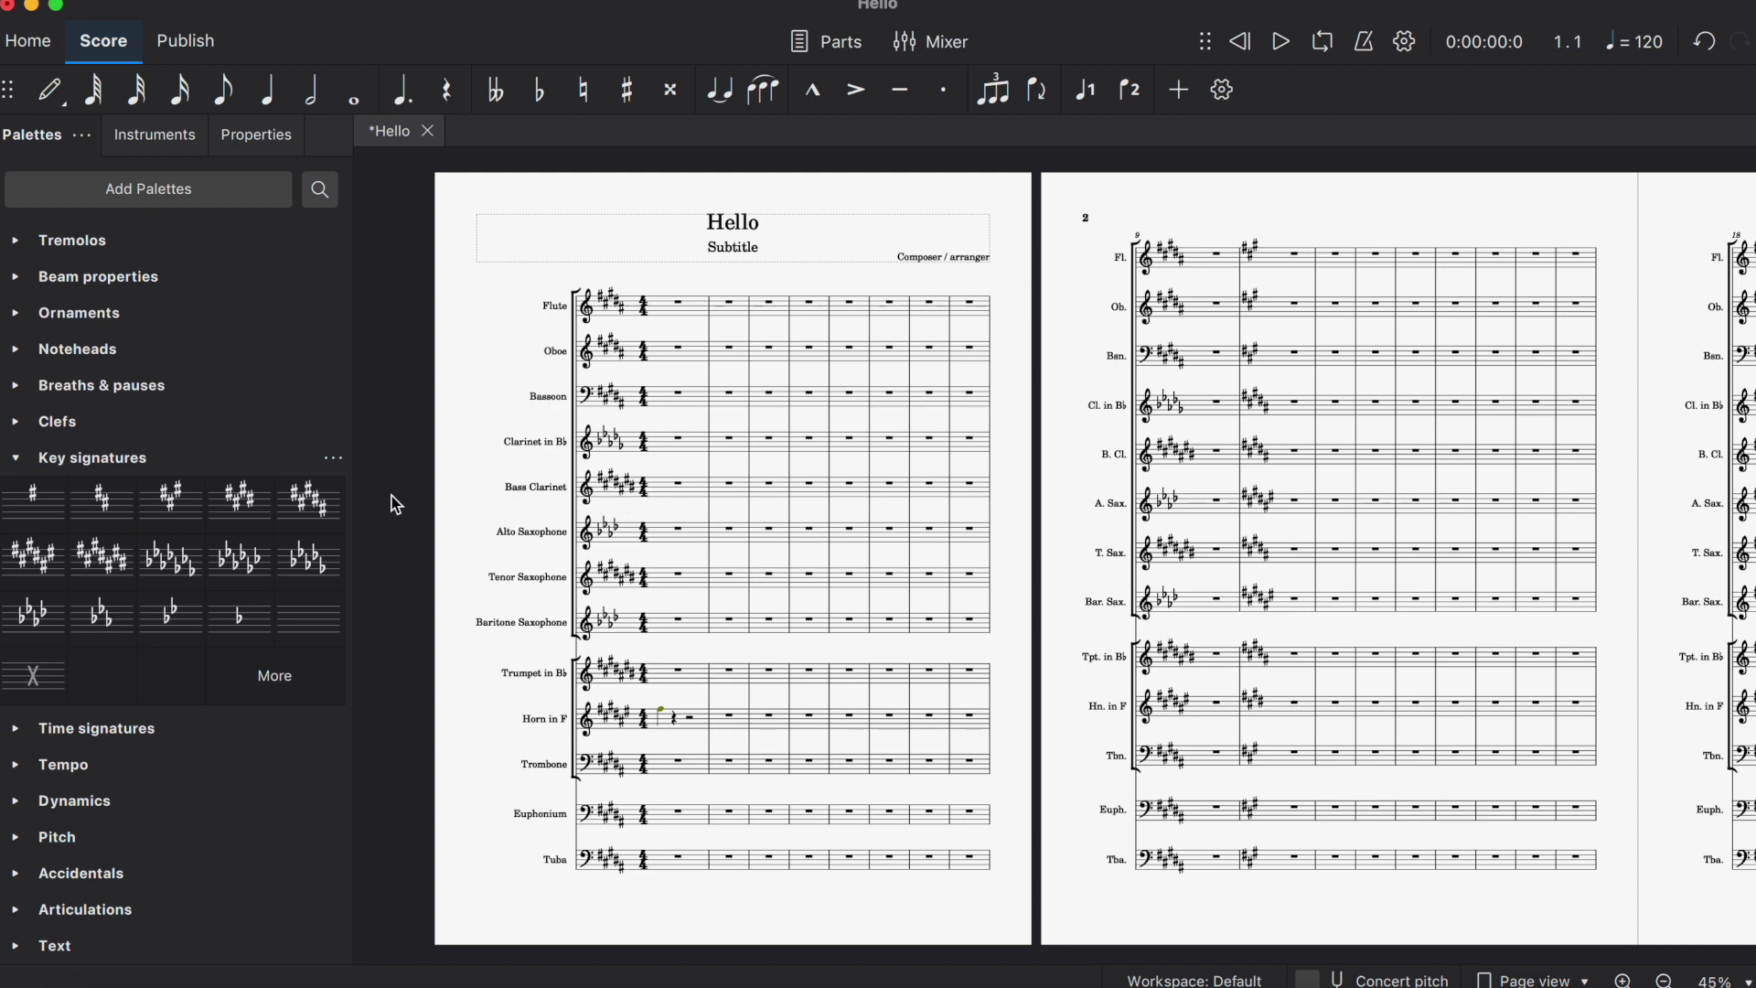
- Put the seven-flat C♭ major key on the Alto Sax, Tenor Sax and Trumpet in B♭ staves
mouse_move(171, 560)
left_mouse_down()
mouse_move(629, 549)
mouse_move(624, 485)
left_mouse_up()
left_click_drag(157, 573, 626, 577)
mouse_move(168, 584)
left_mouse_down()
mouse_move(531, 614)
mouse_move(611, 697)
mouse_move(615, 681)
left_mouse_up()
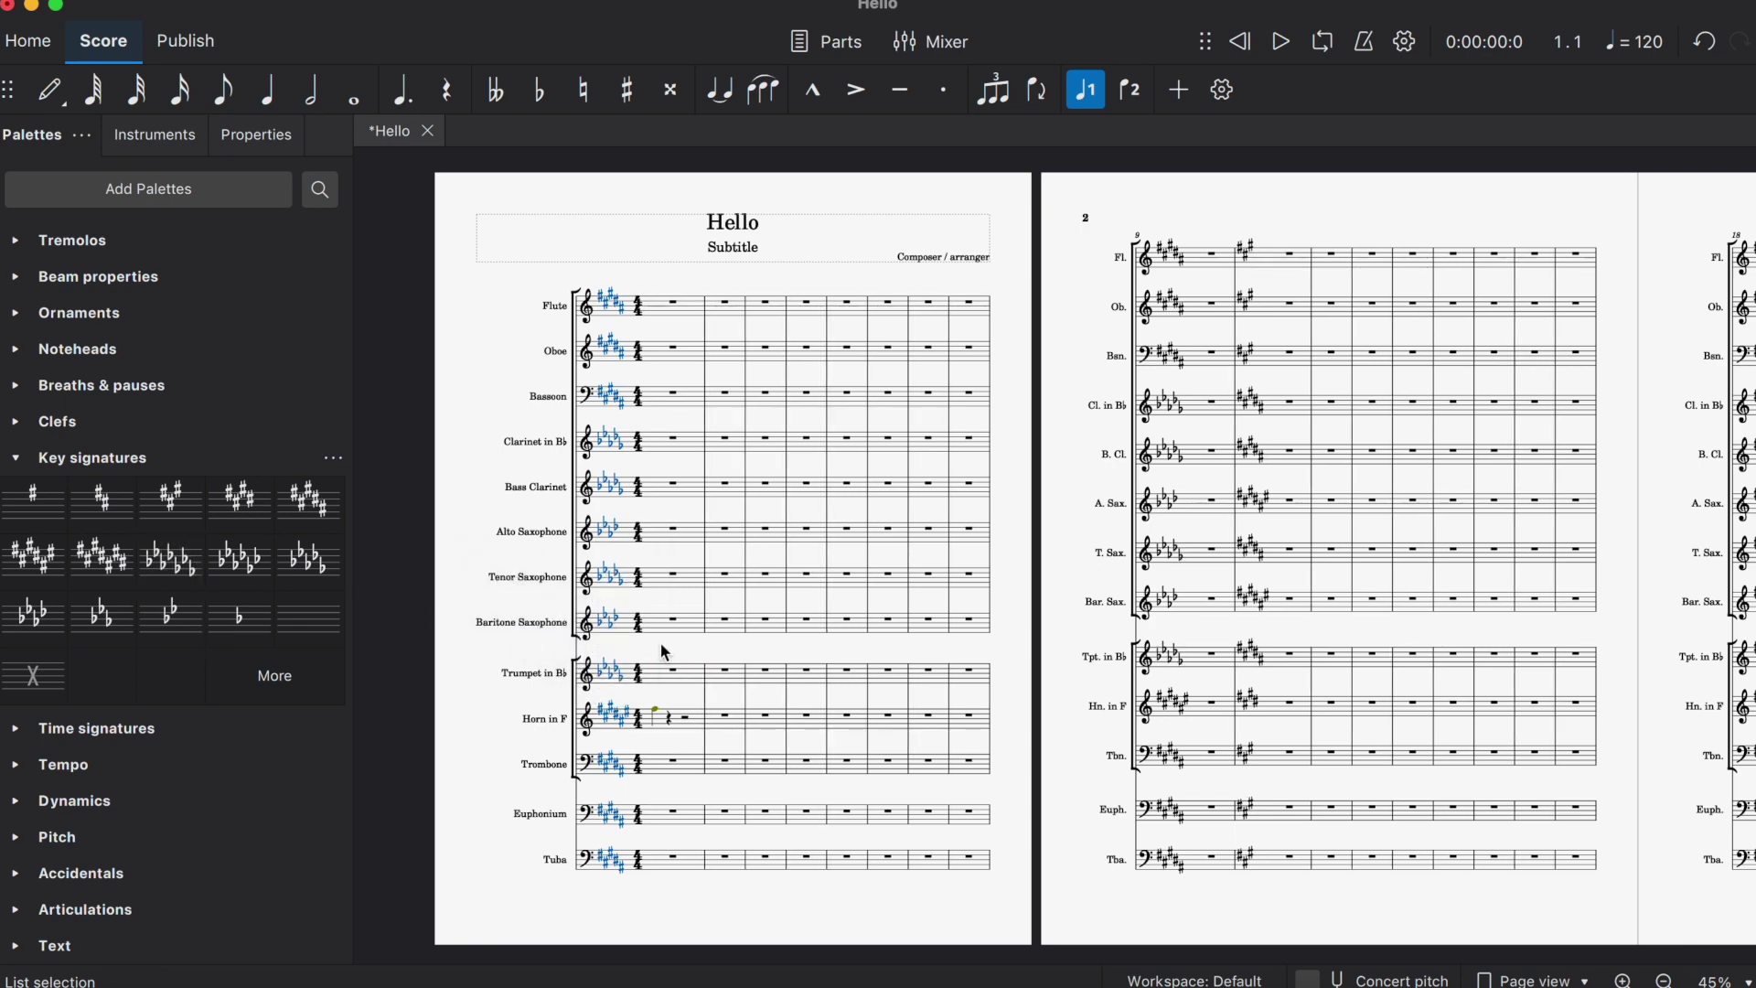
key("Escape")
scroll(660, 641, "down", 3)
- Drop the C♭ major key signature onto the Horn in F staff and deselect
scroll(611, 613, "up", 1)
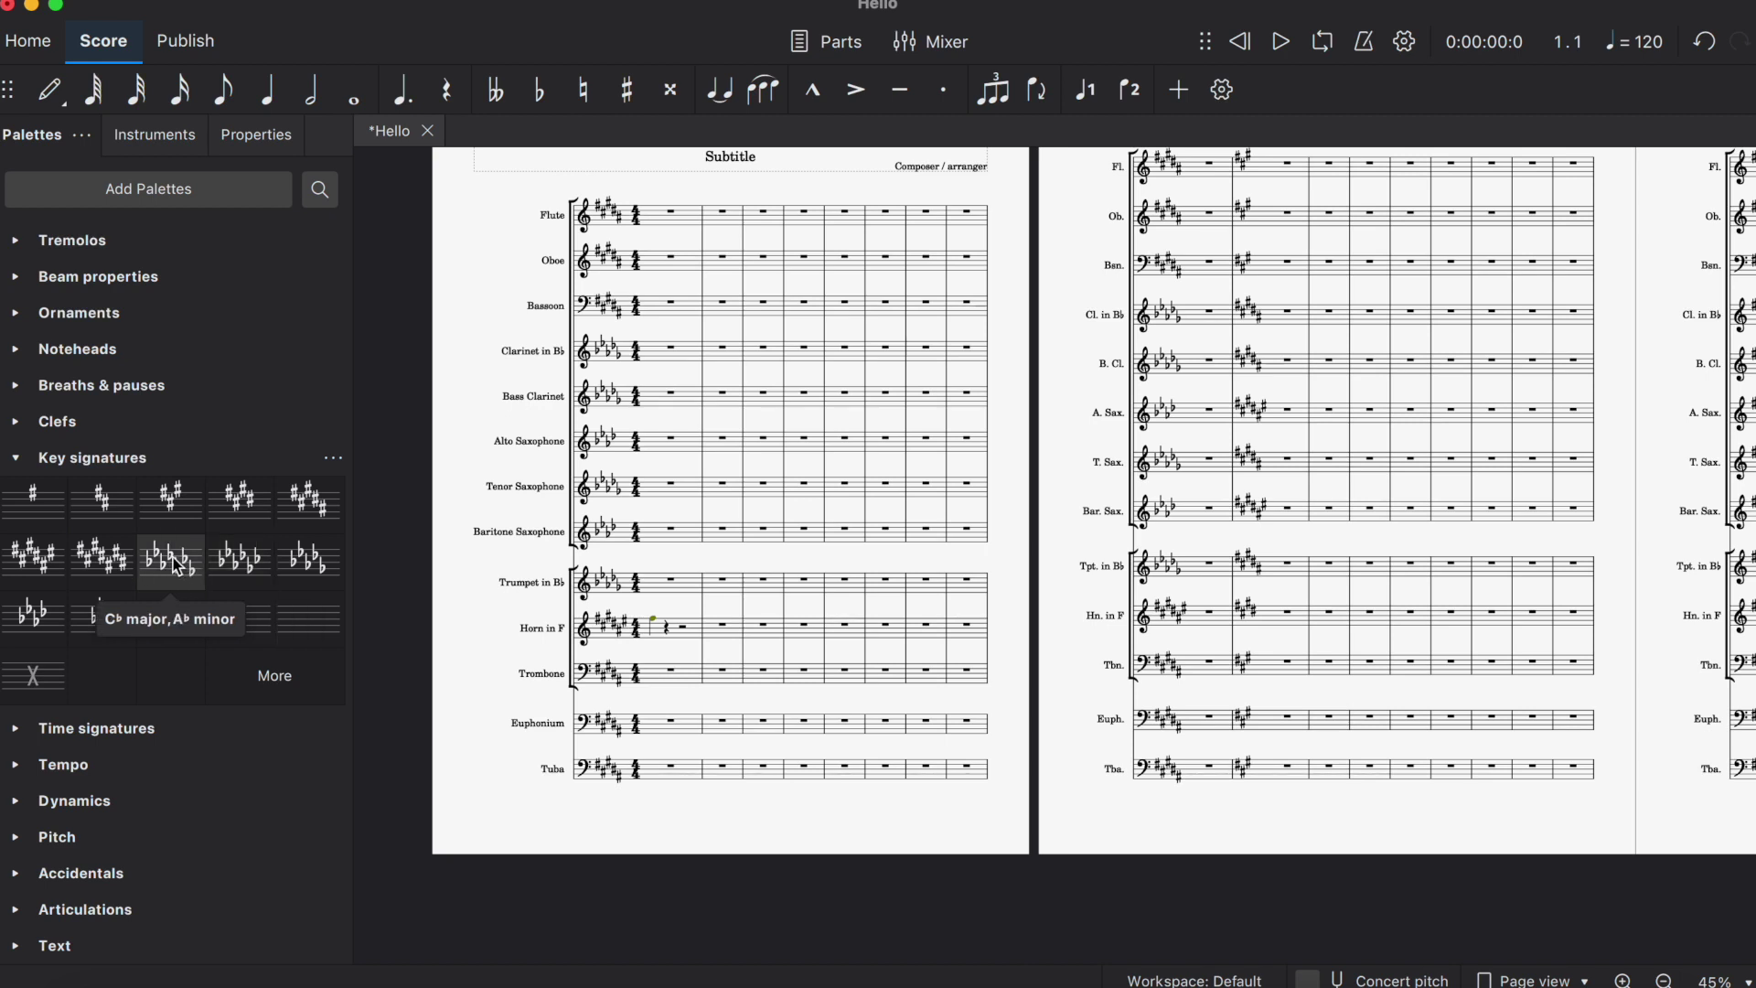
mouse_move(178, 567)
left_mouse_down()
mouse_move(737, 569)
mouse_move(618, 615)
left_mouse_up()
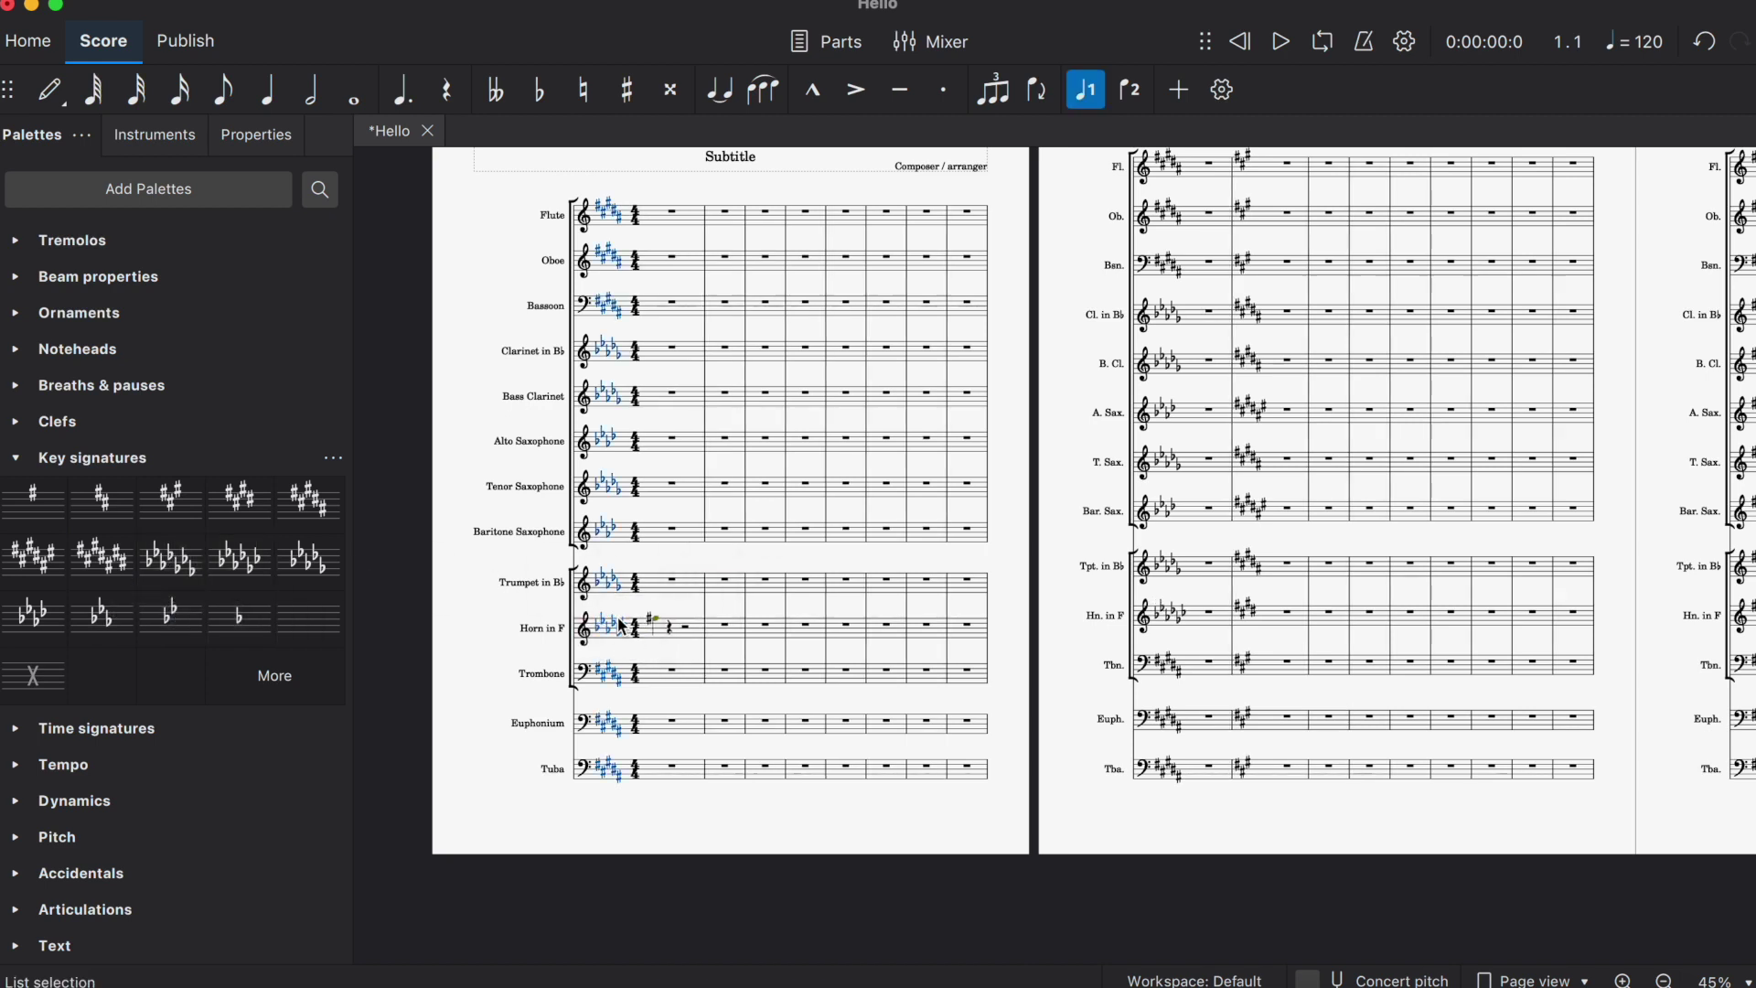
left_click(688, 648)
scroll(688, 648, "up", 1)
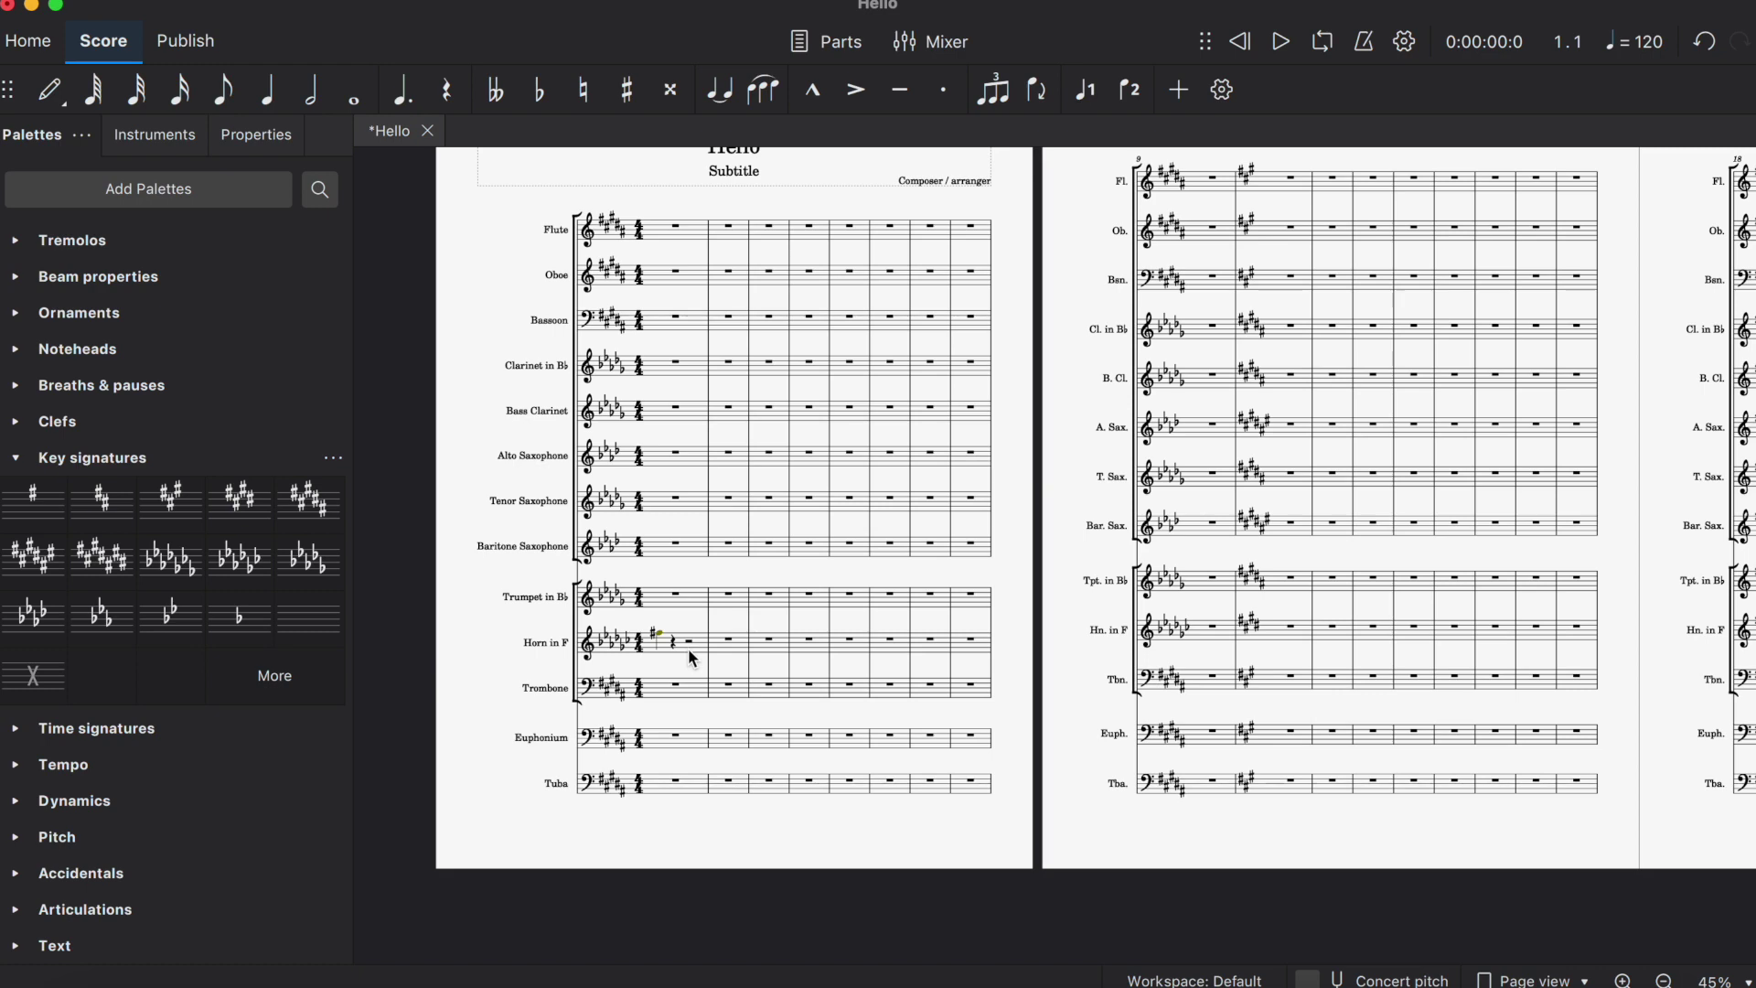
scroll(747, 516, "up", 2)
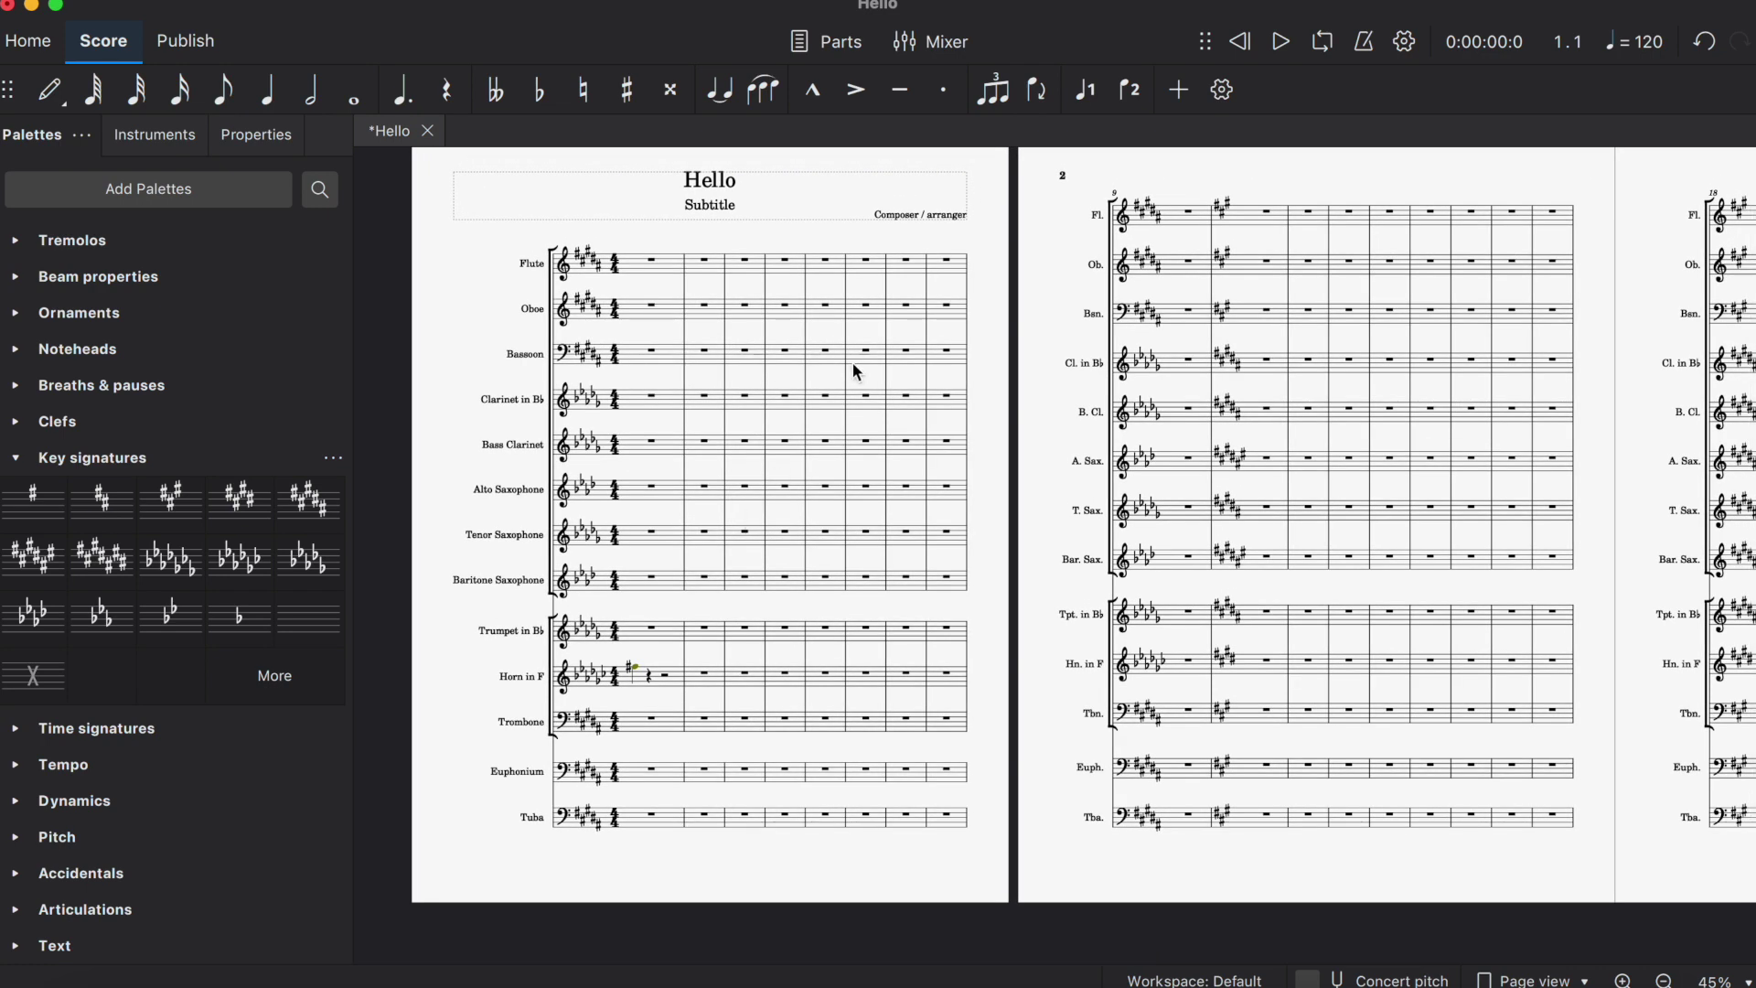
- Apply the four-sharp key to every staff's opening key signature, then undo once
left_click(582, 271)
left_click(299, 512)
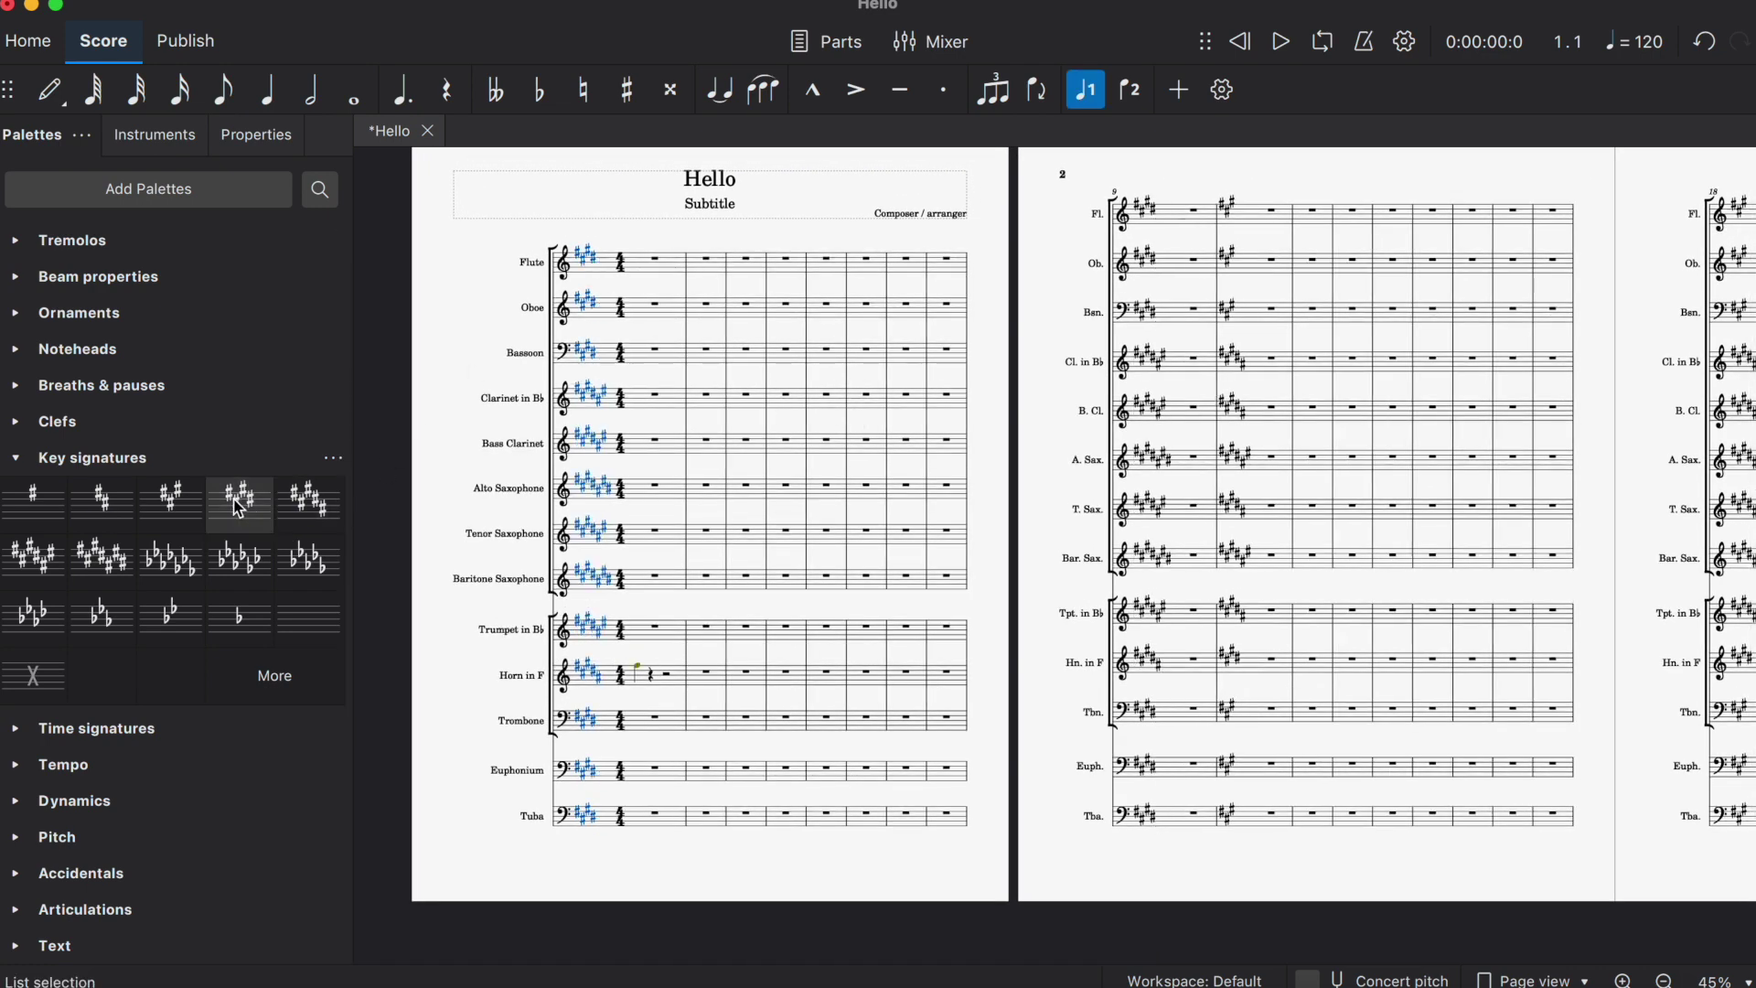
left_click(665, 463)
key("ctrl+z")
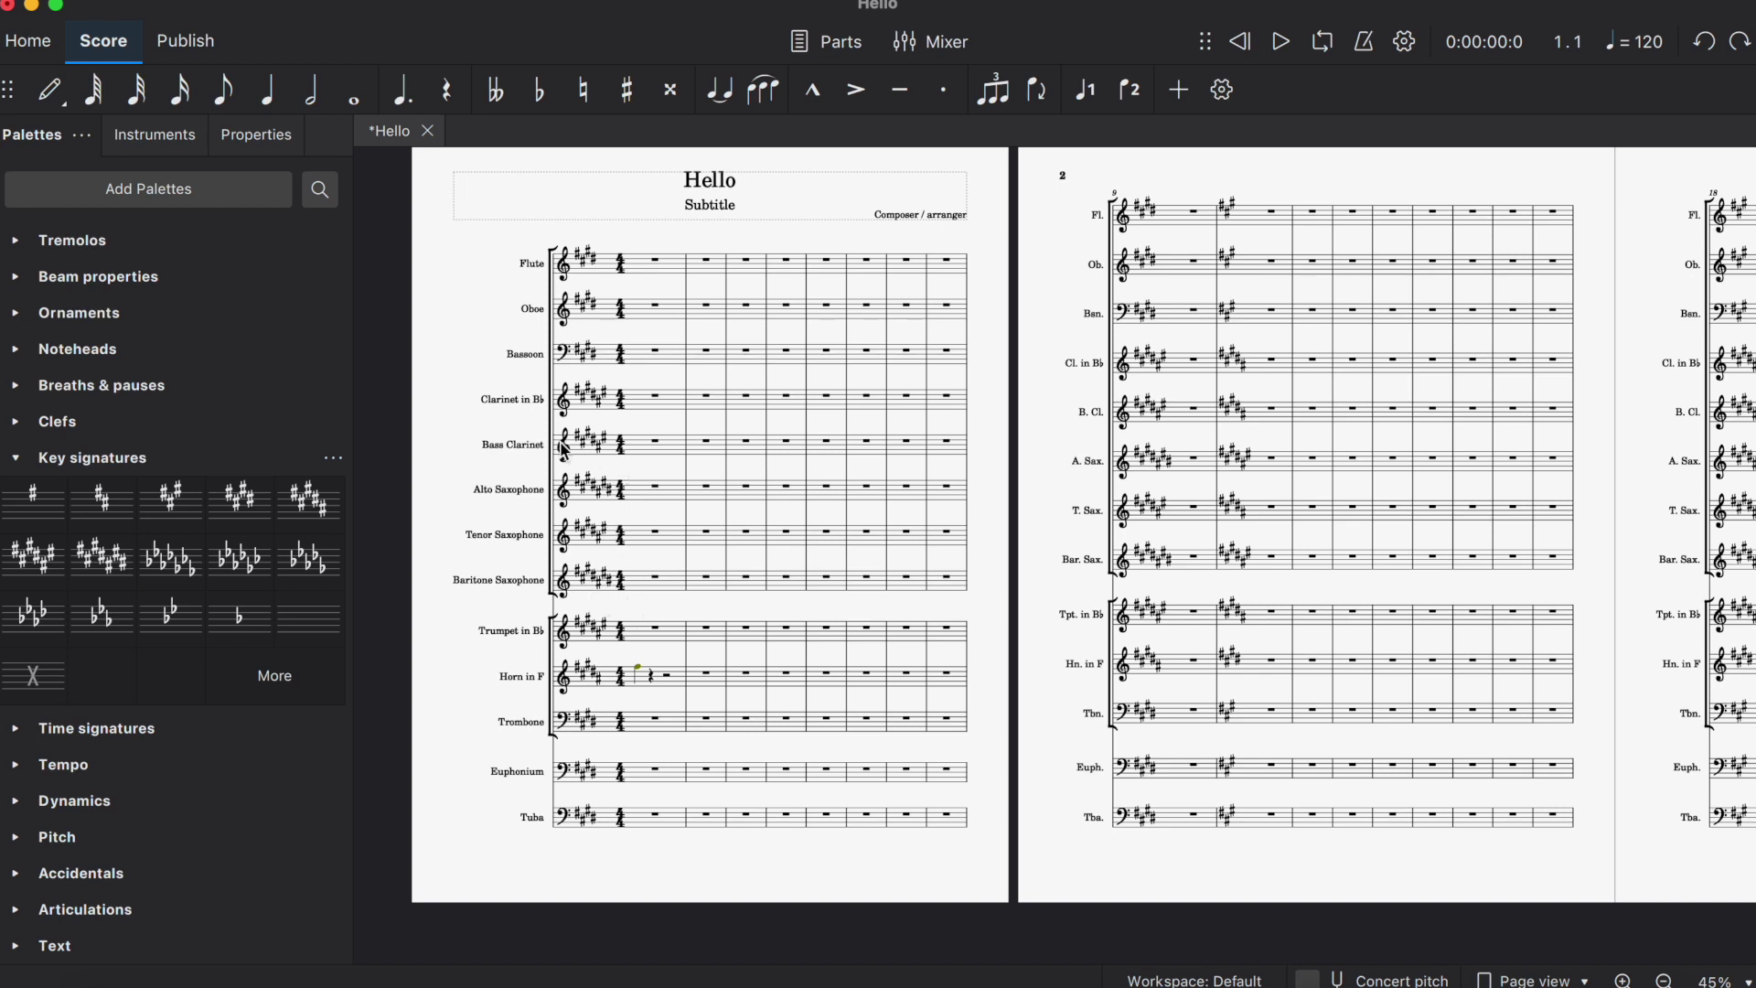
left_click(500, 402)
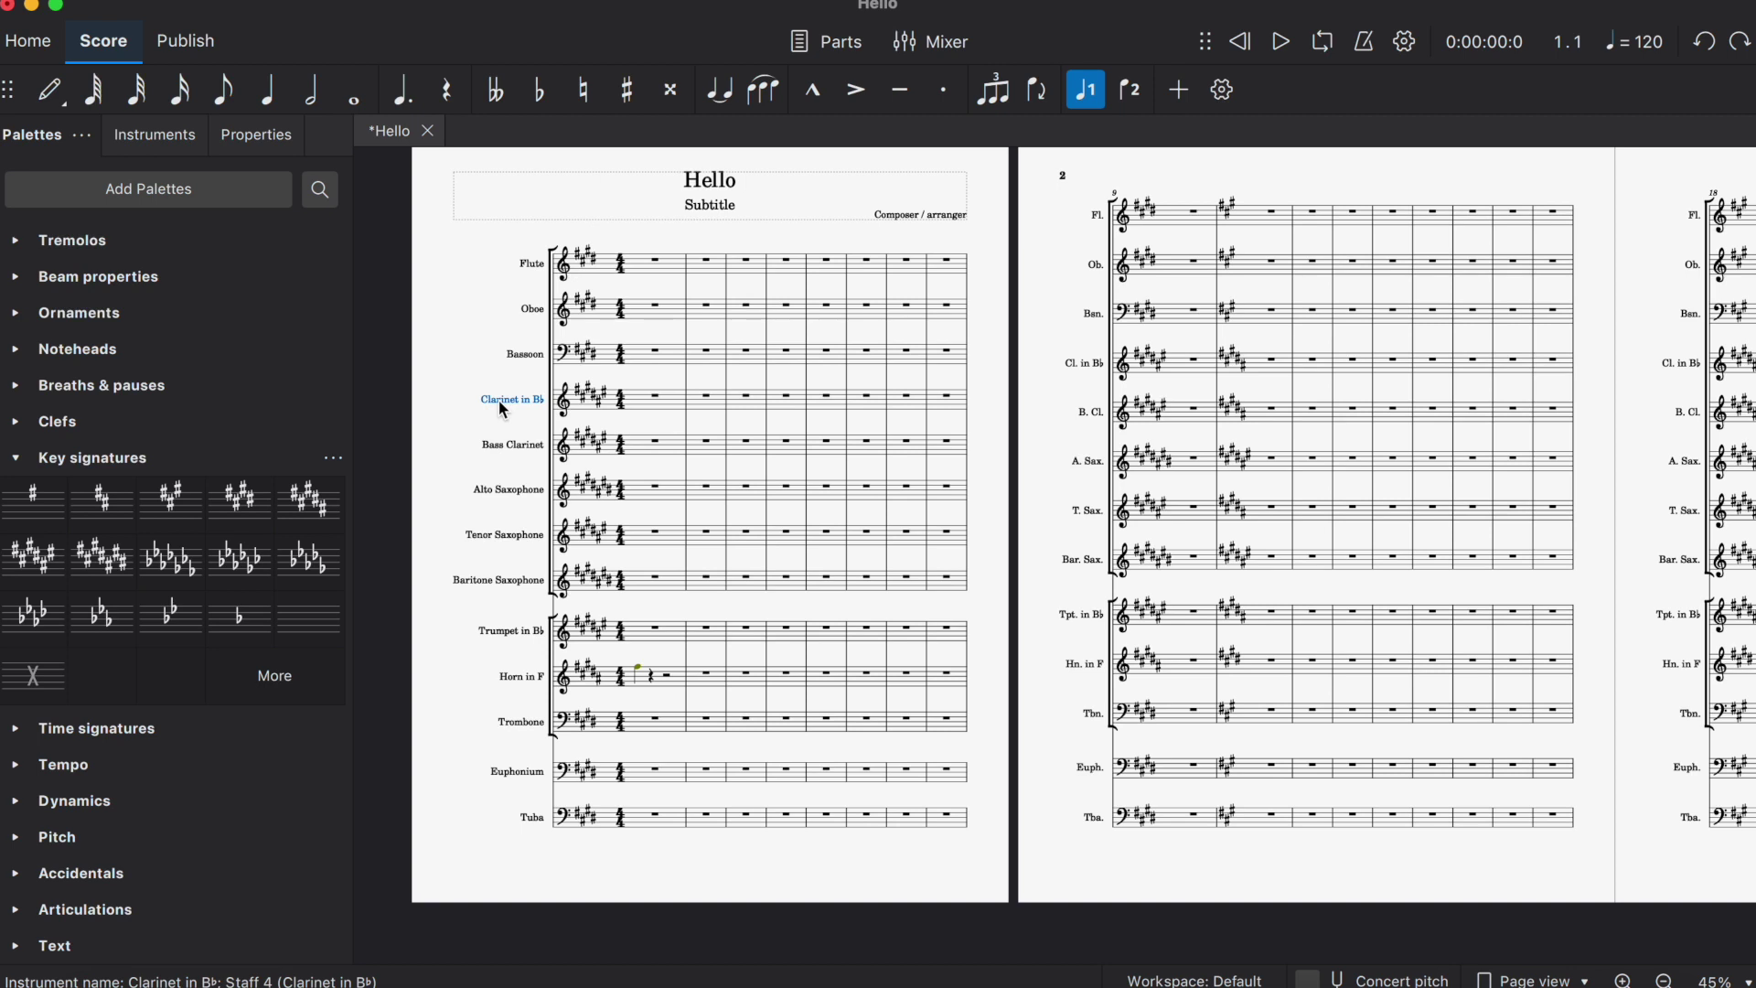
- Set the Clarinet in B♭ part to prefer flats for transposed key signatures
right_click(510, 412)
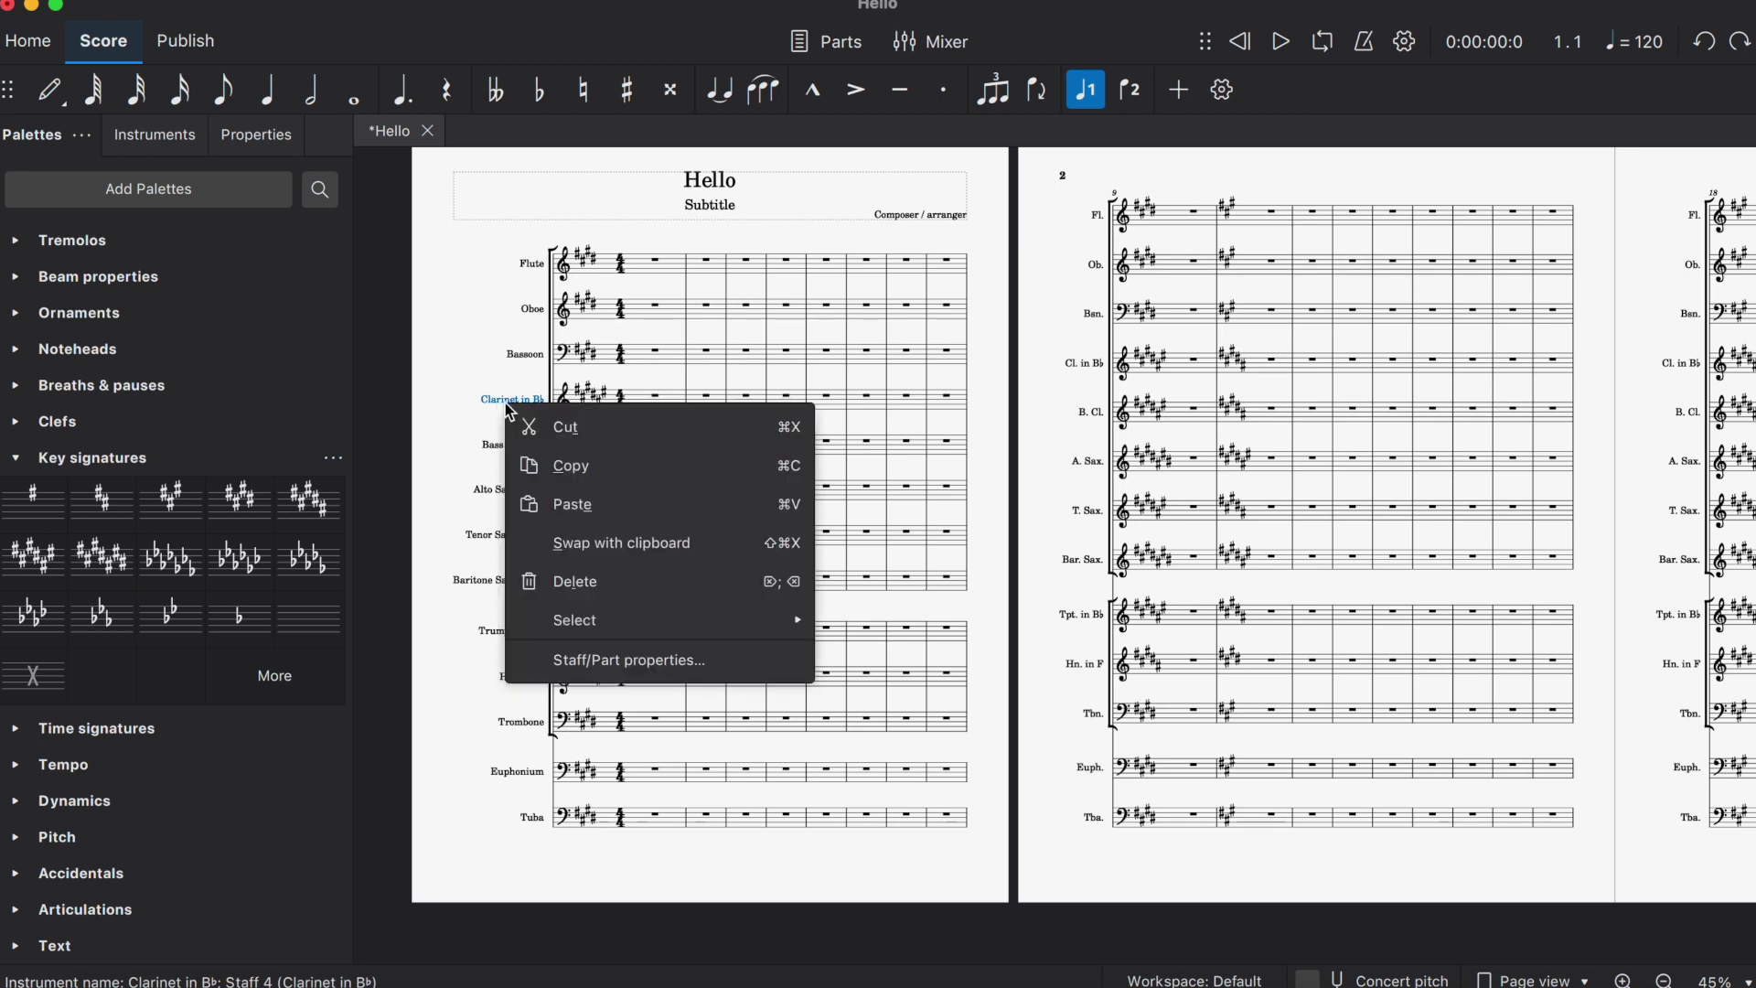
left_click(580, 660)
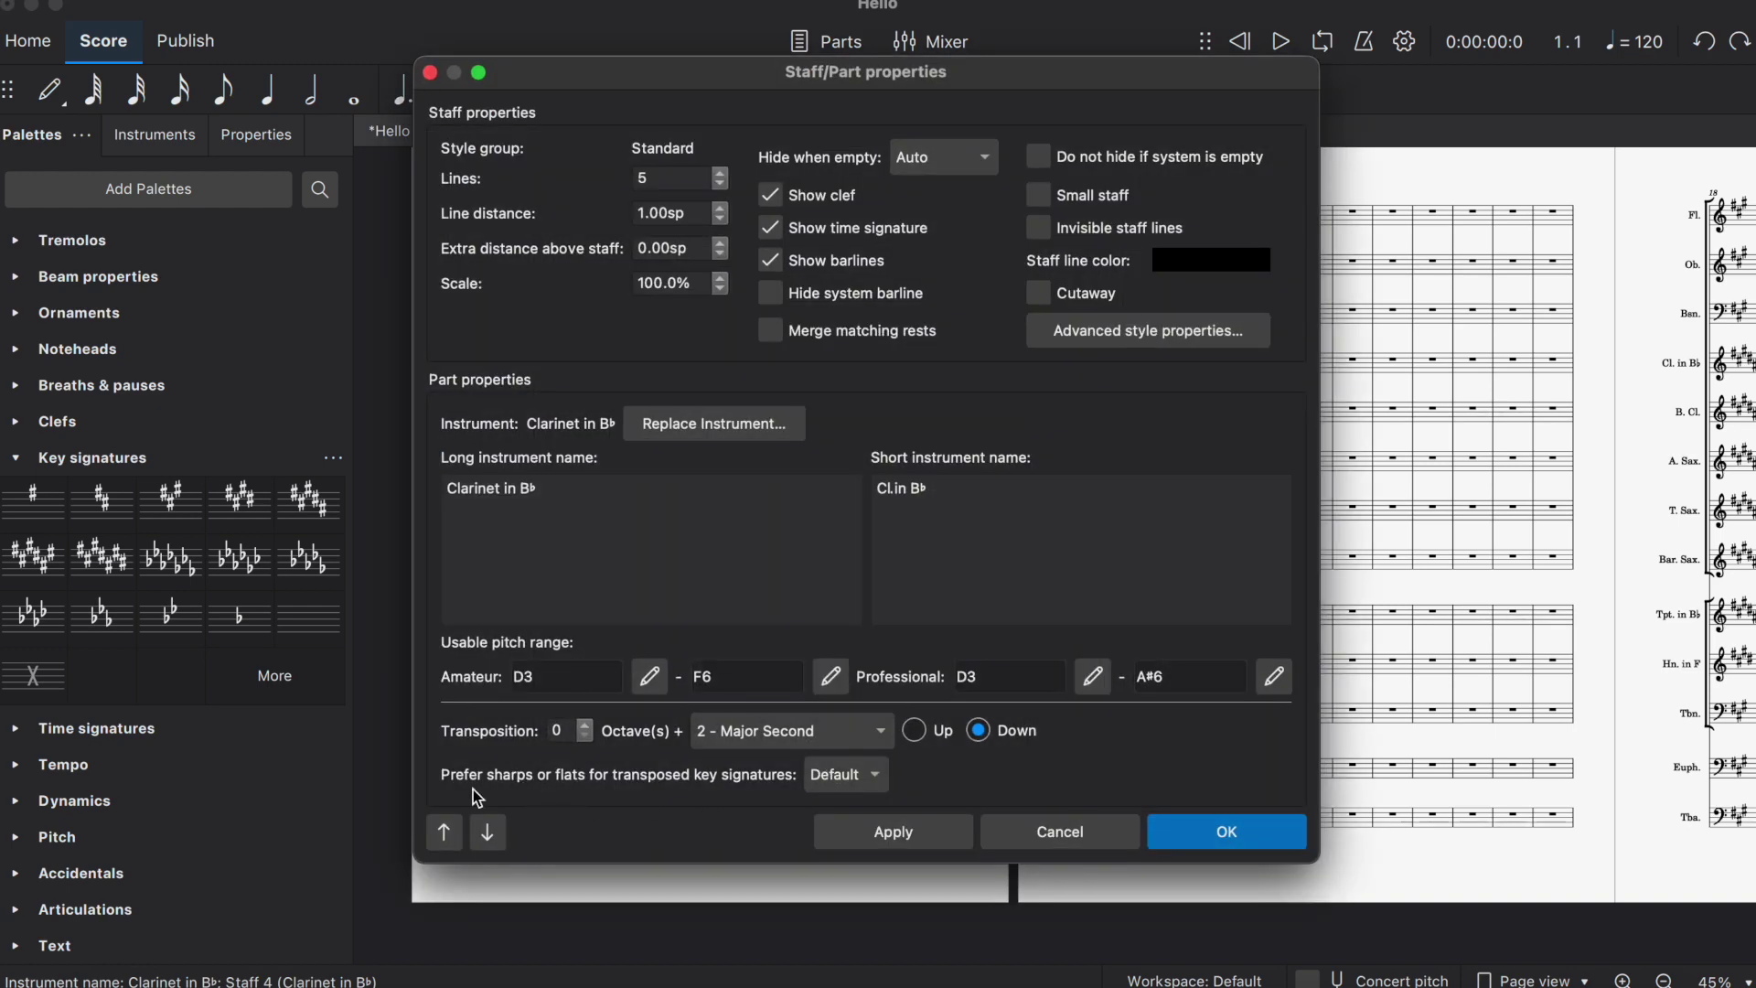
left_click(846, 775)
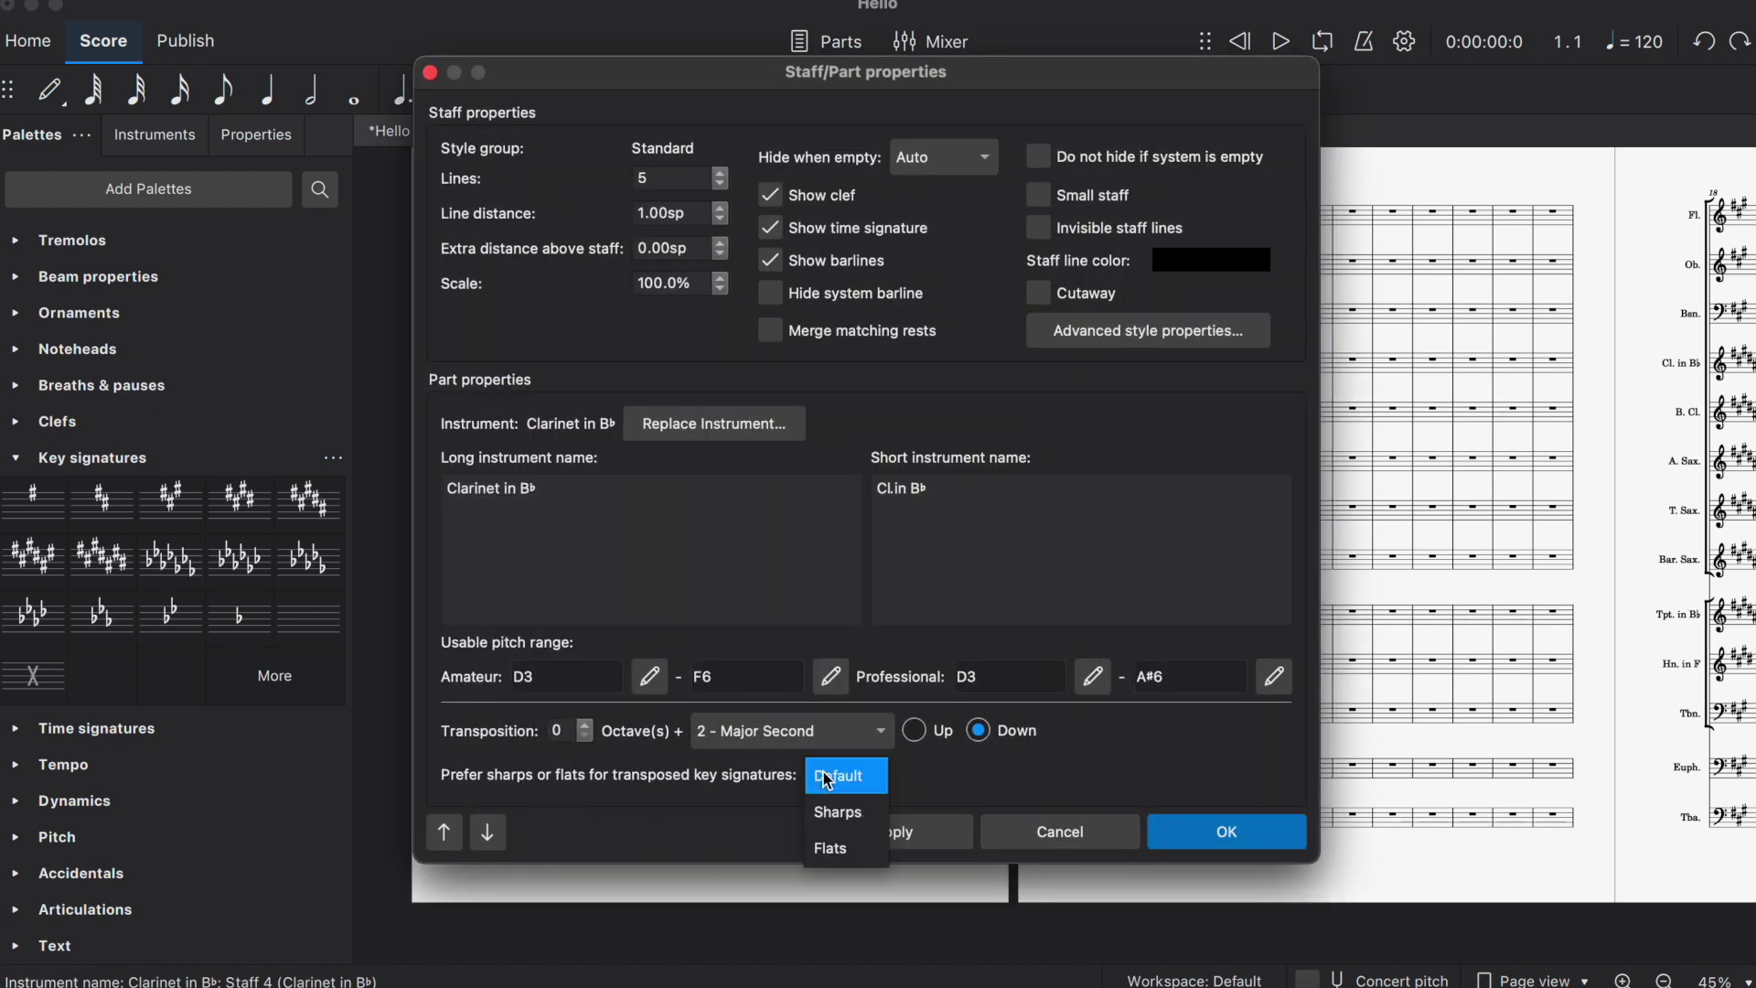
left_click(831, 841)
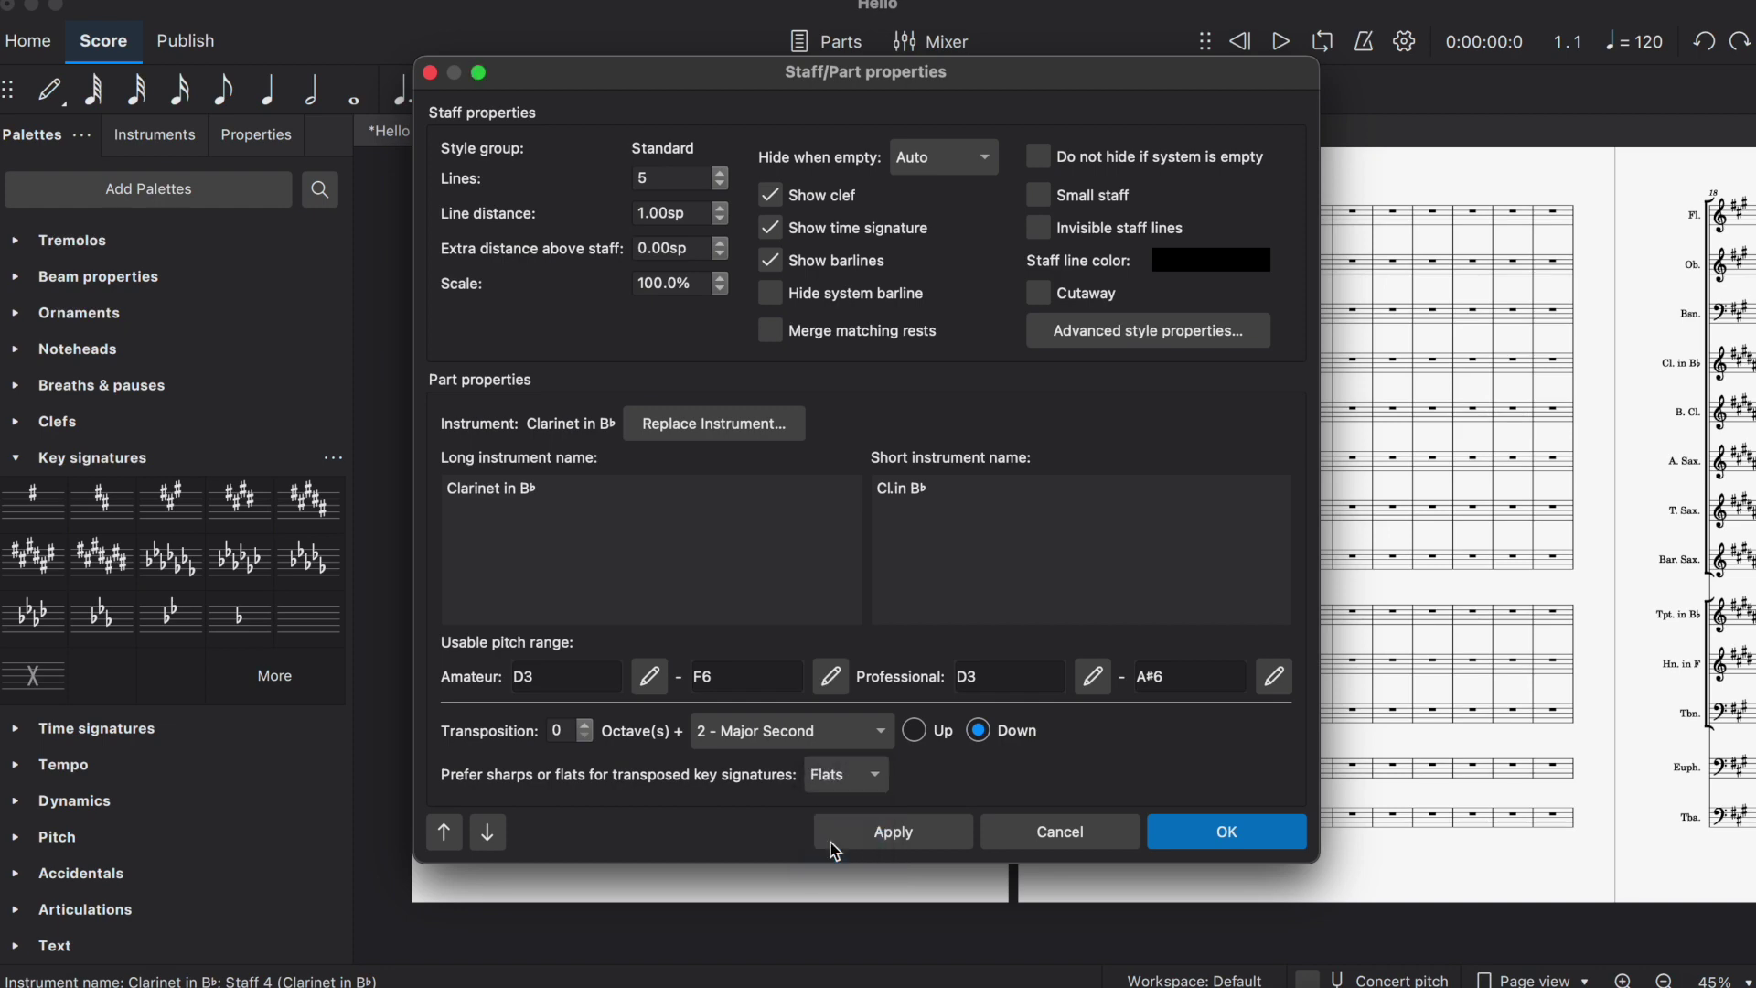
left_click(1195, 837)
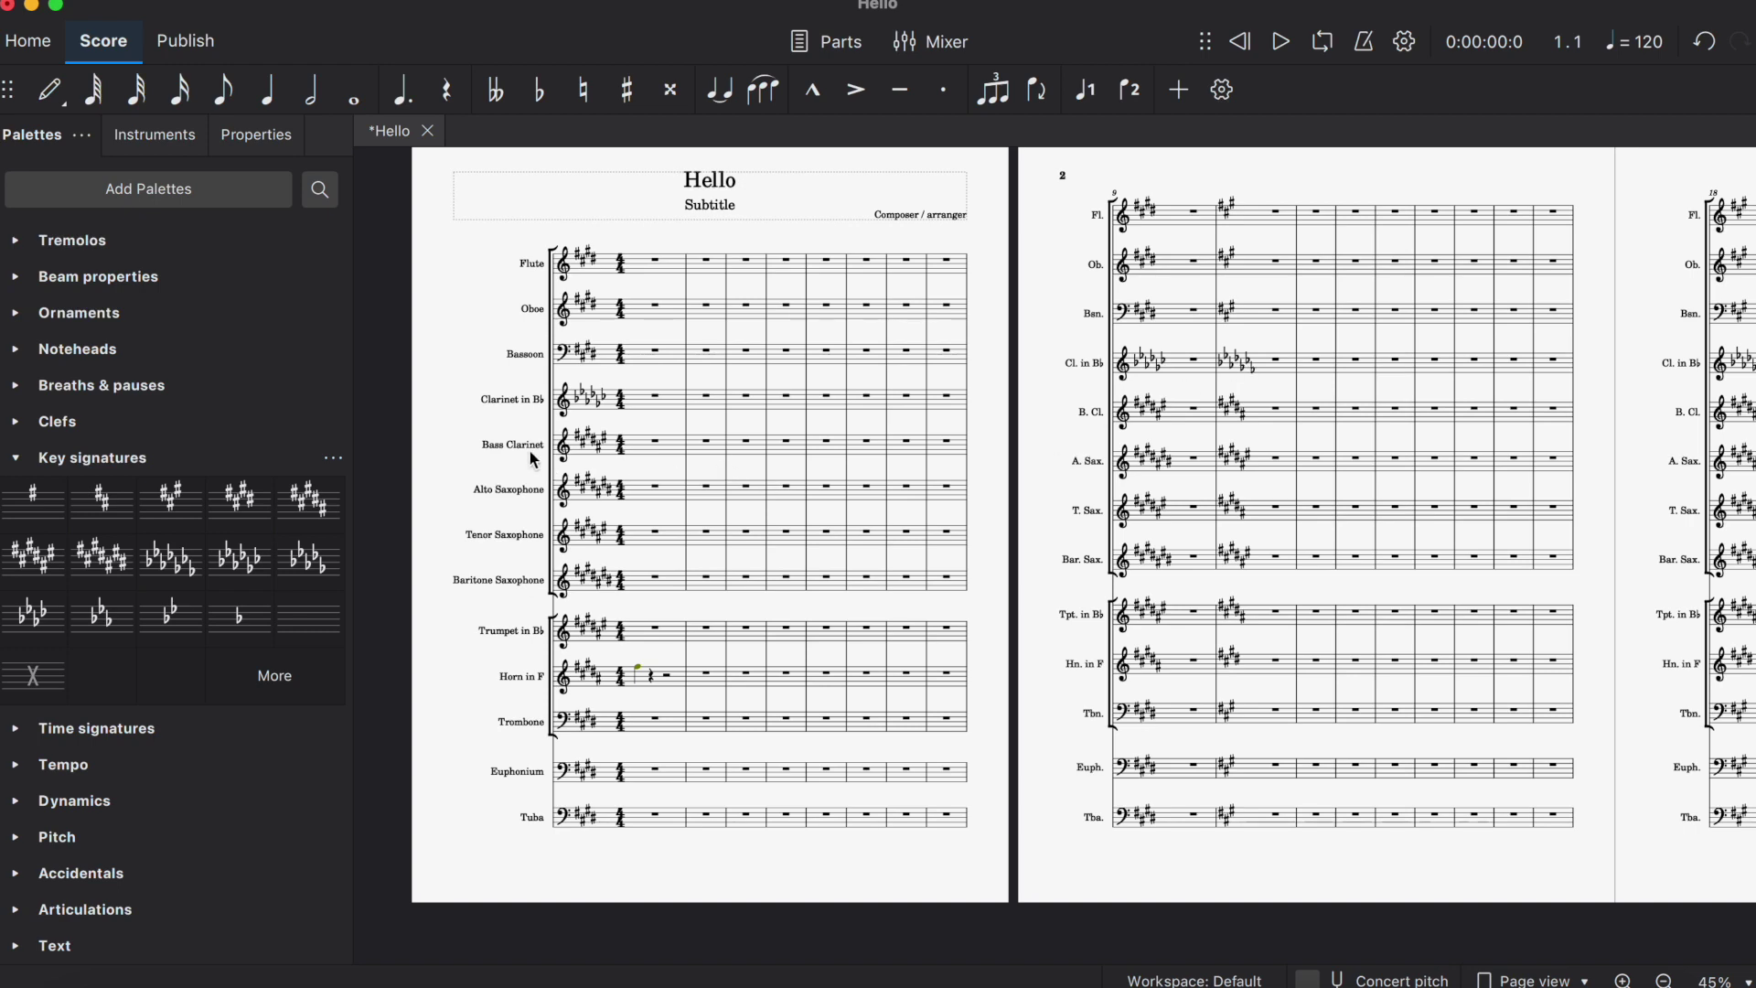
- Set the Bass Clarinet part to prefer flats for transposed key signatures too
right_click(654, 454)
right_click(505, 445)
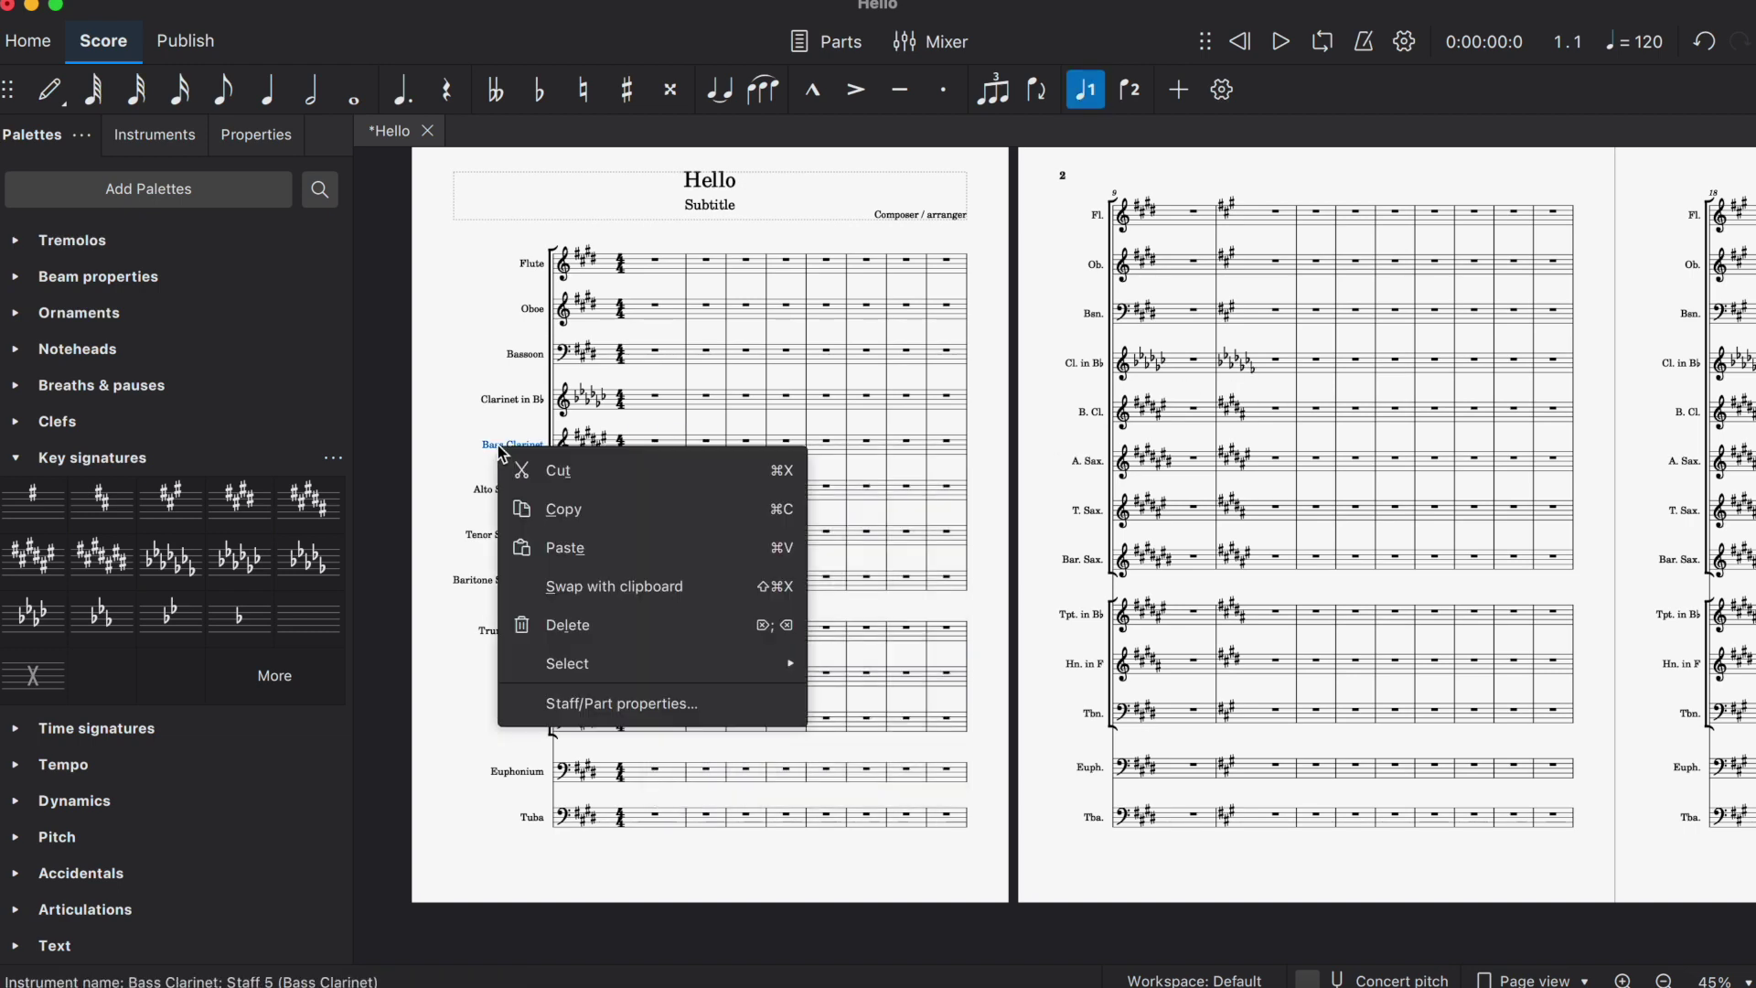
left_click(577, 701)
left_click(849, 776)
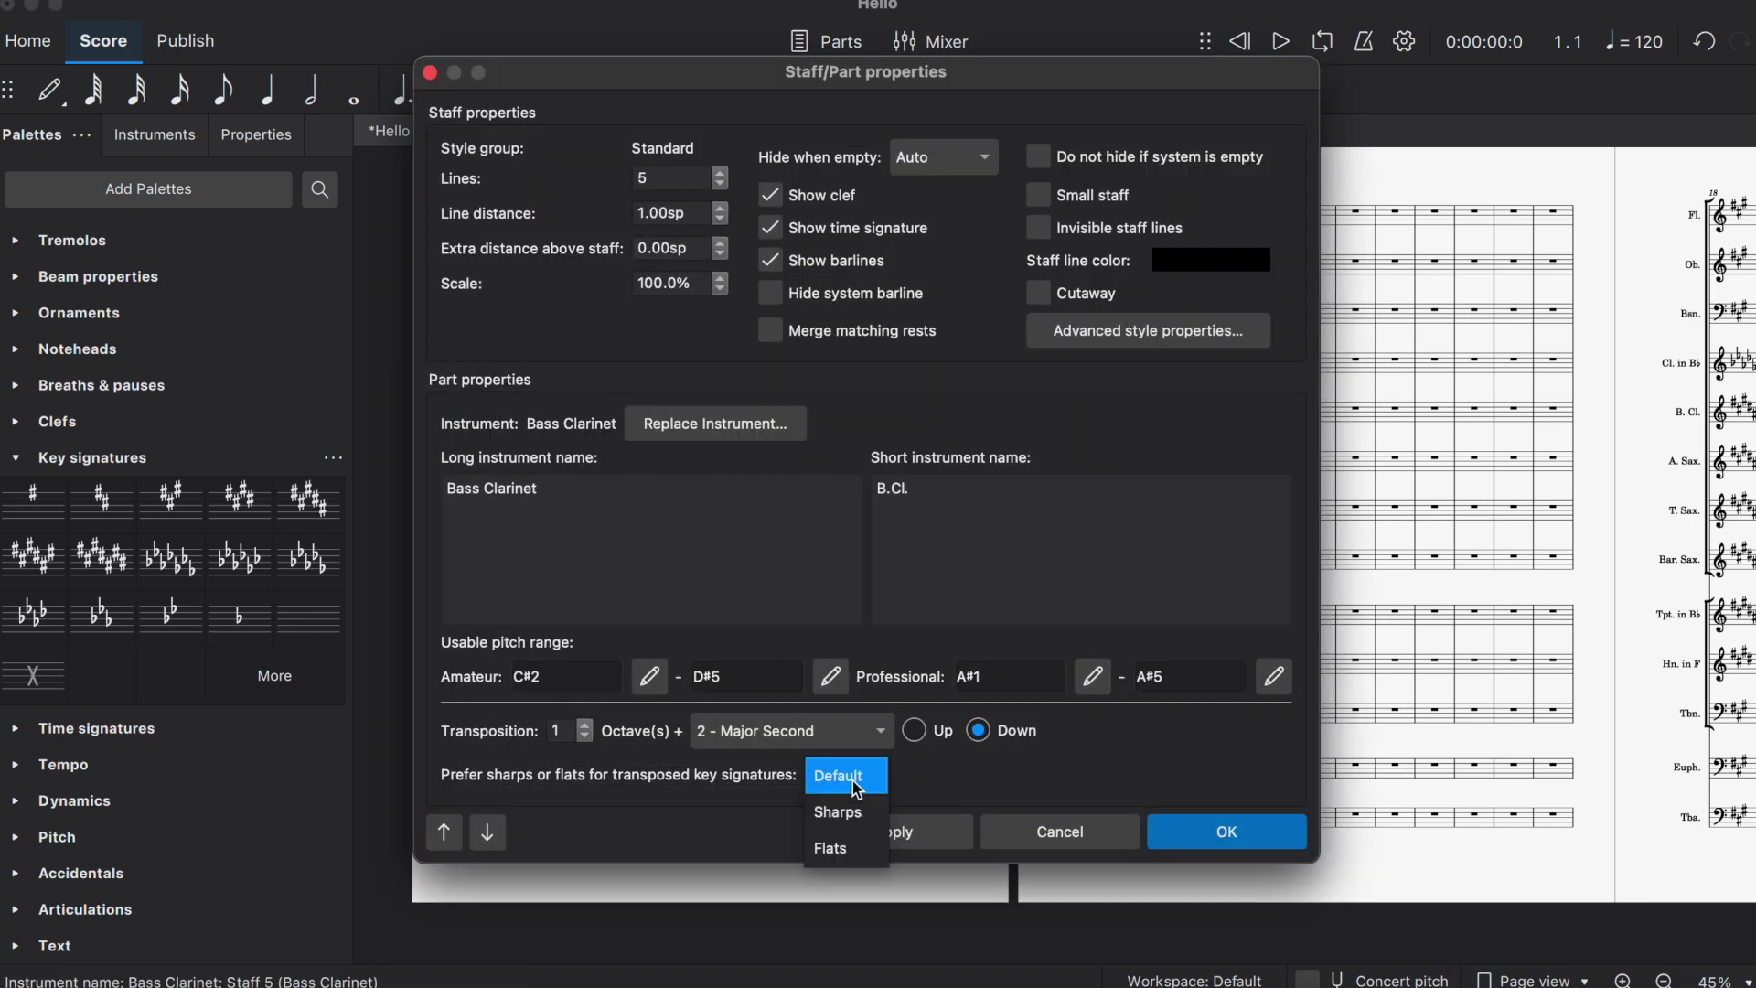
left_click(837, 842)
left_click(1180, 832)
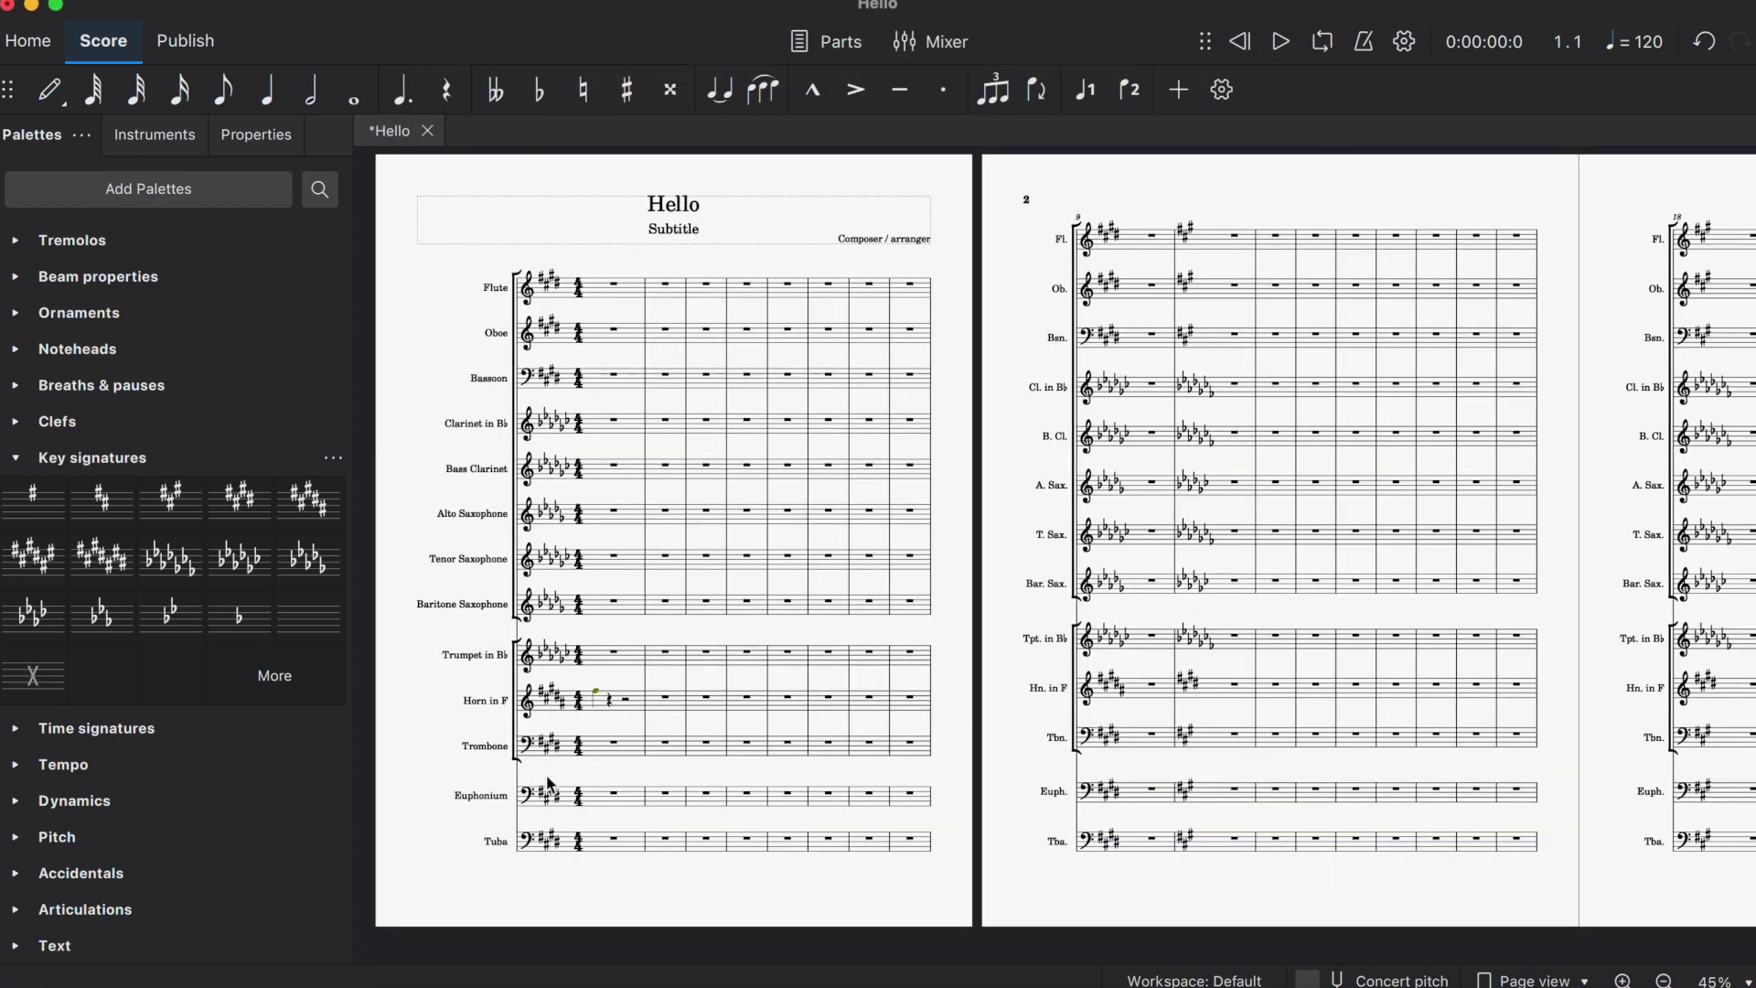
scroll(576, 796, "right", 5)
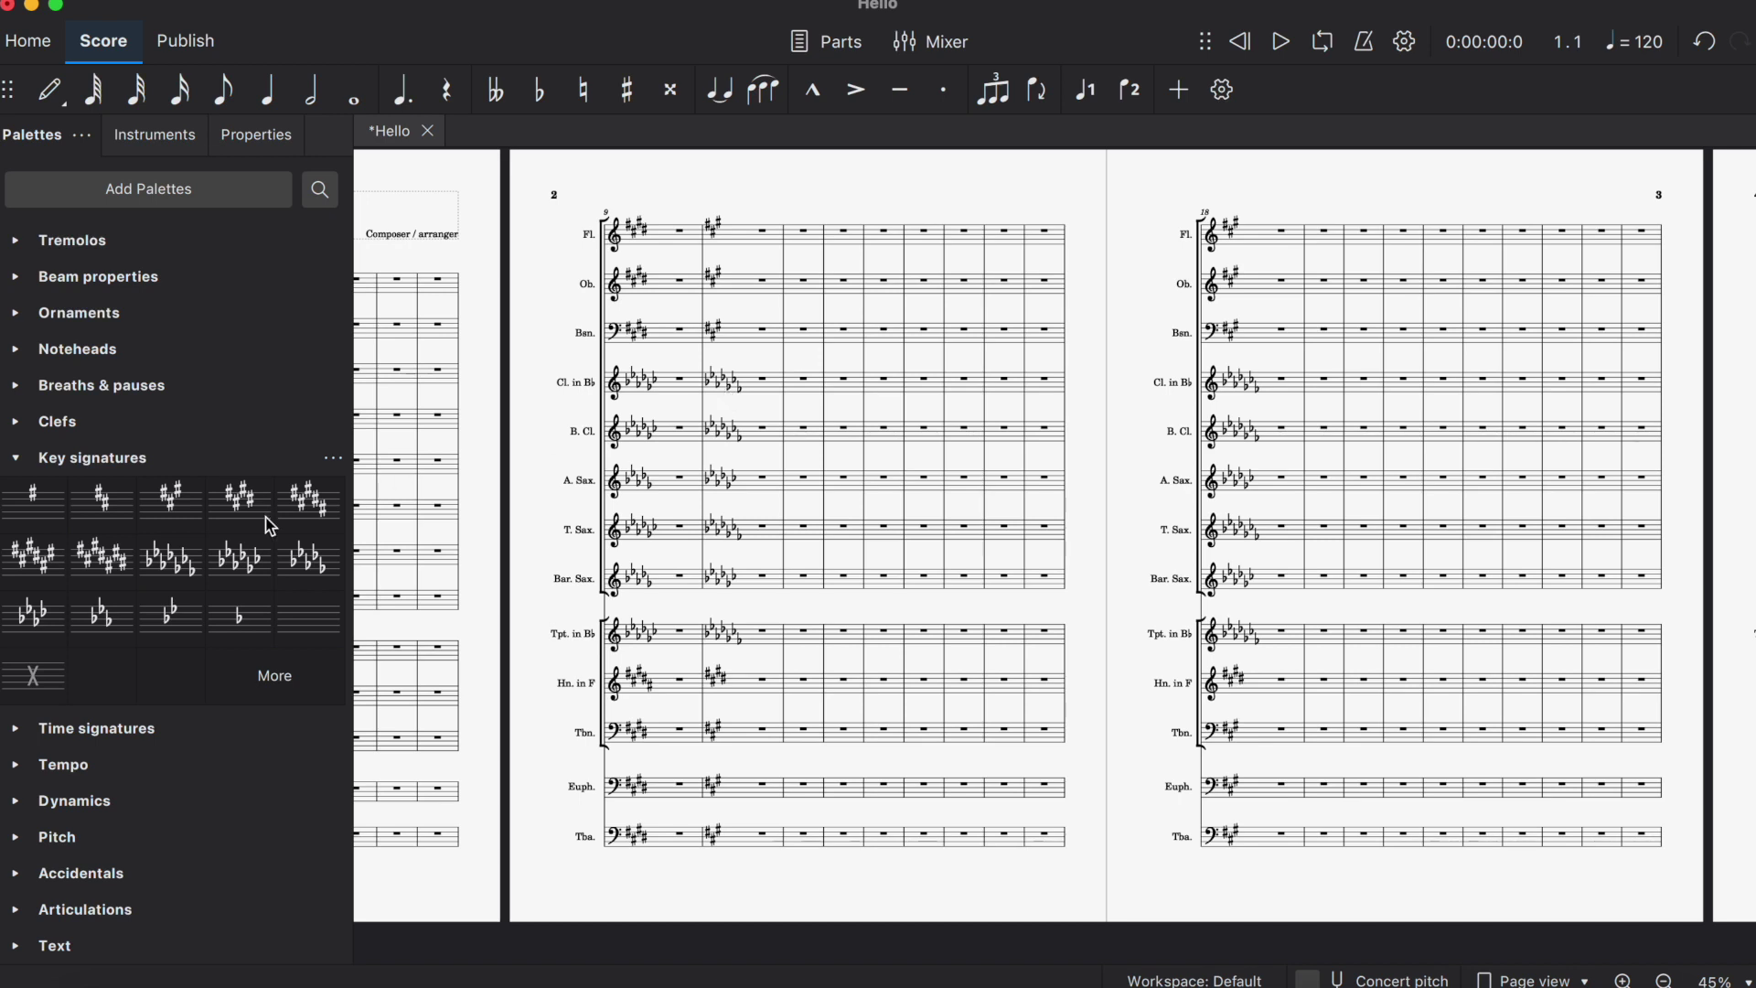
- Place the five-sharp key signature at the page 2 key change
mouse_move(308, 505)
left_mouse_down()
mouse_move(686, 444)
mouse_move(728, 388)
left_mouse_up()
key("Escape")
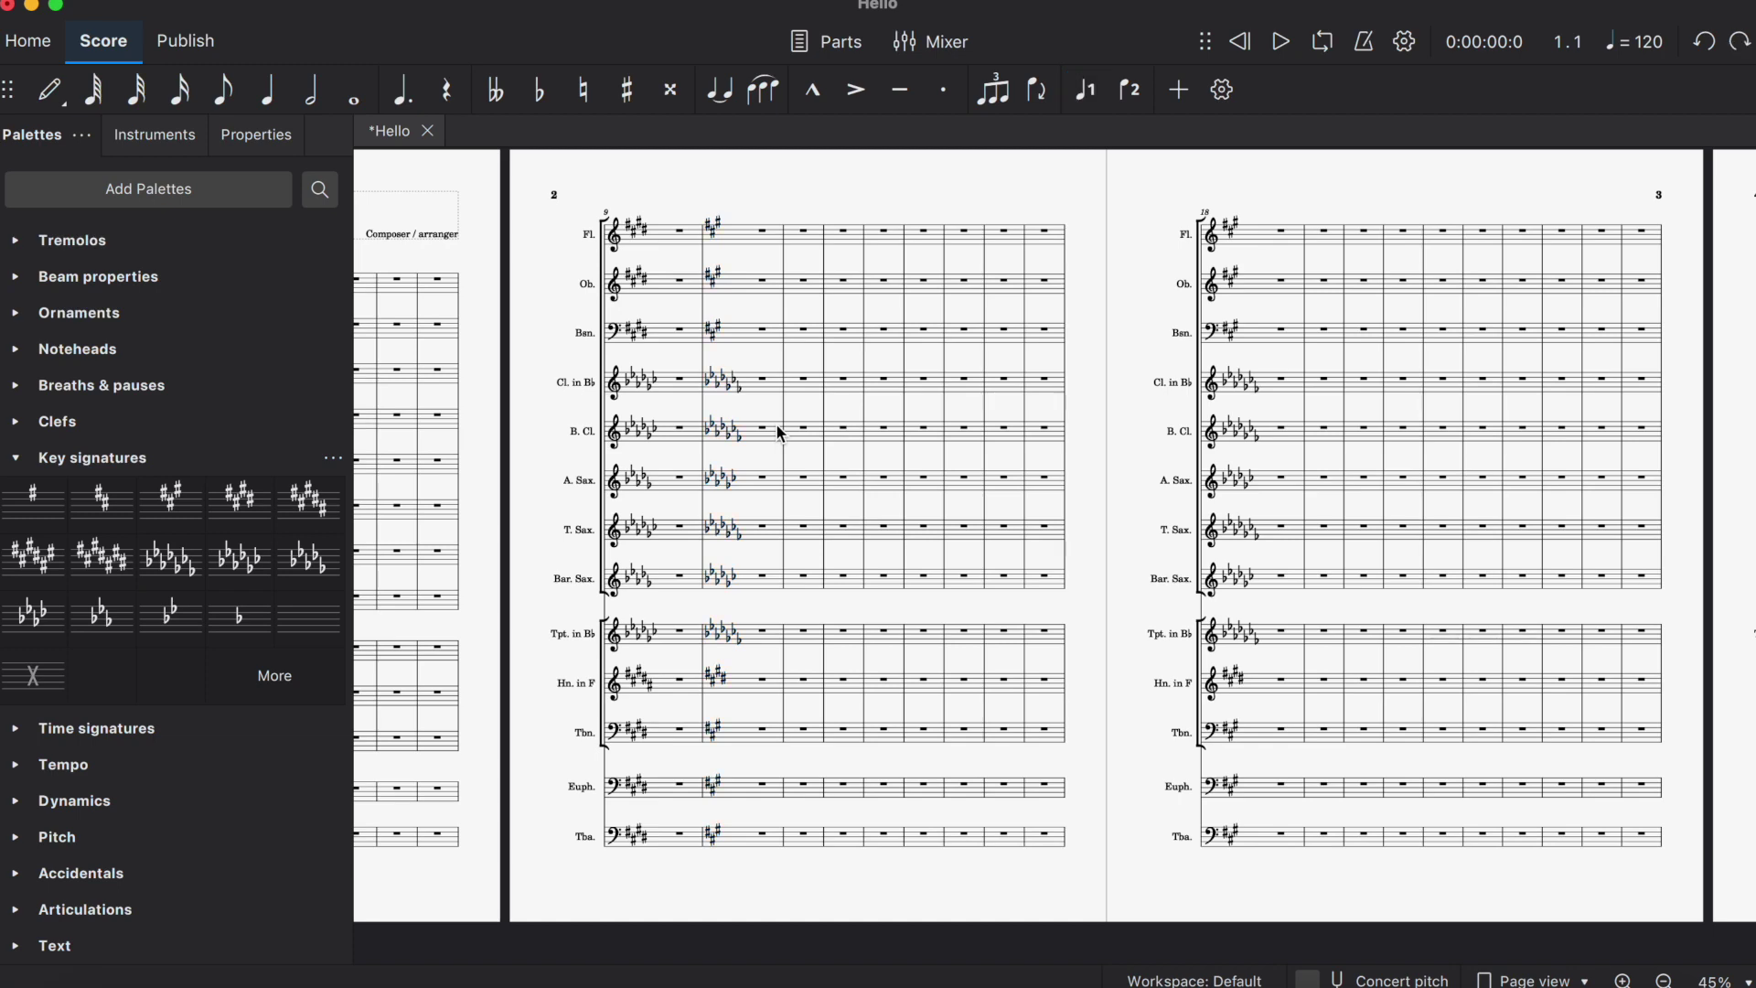
scroll(763, 397, "up", 1)
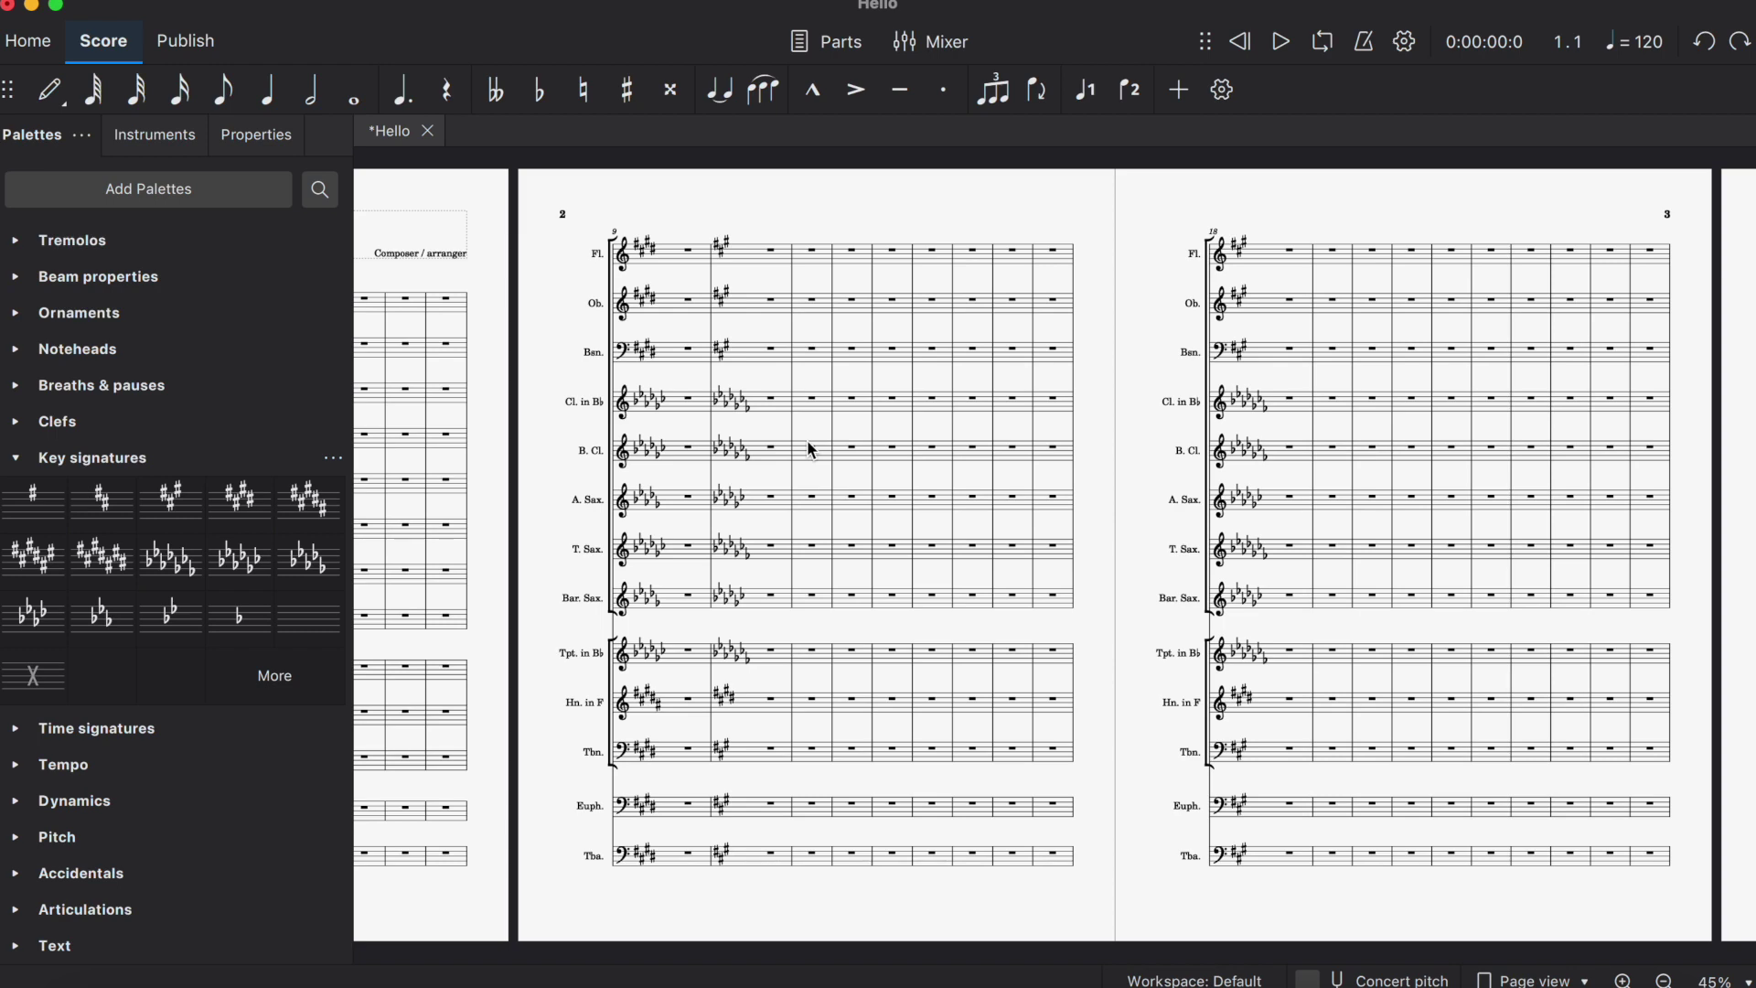
scroll(948, 518, "up", 1)
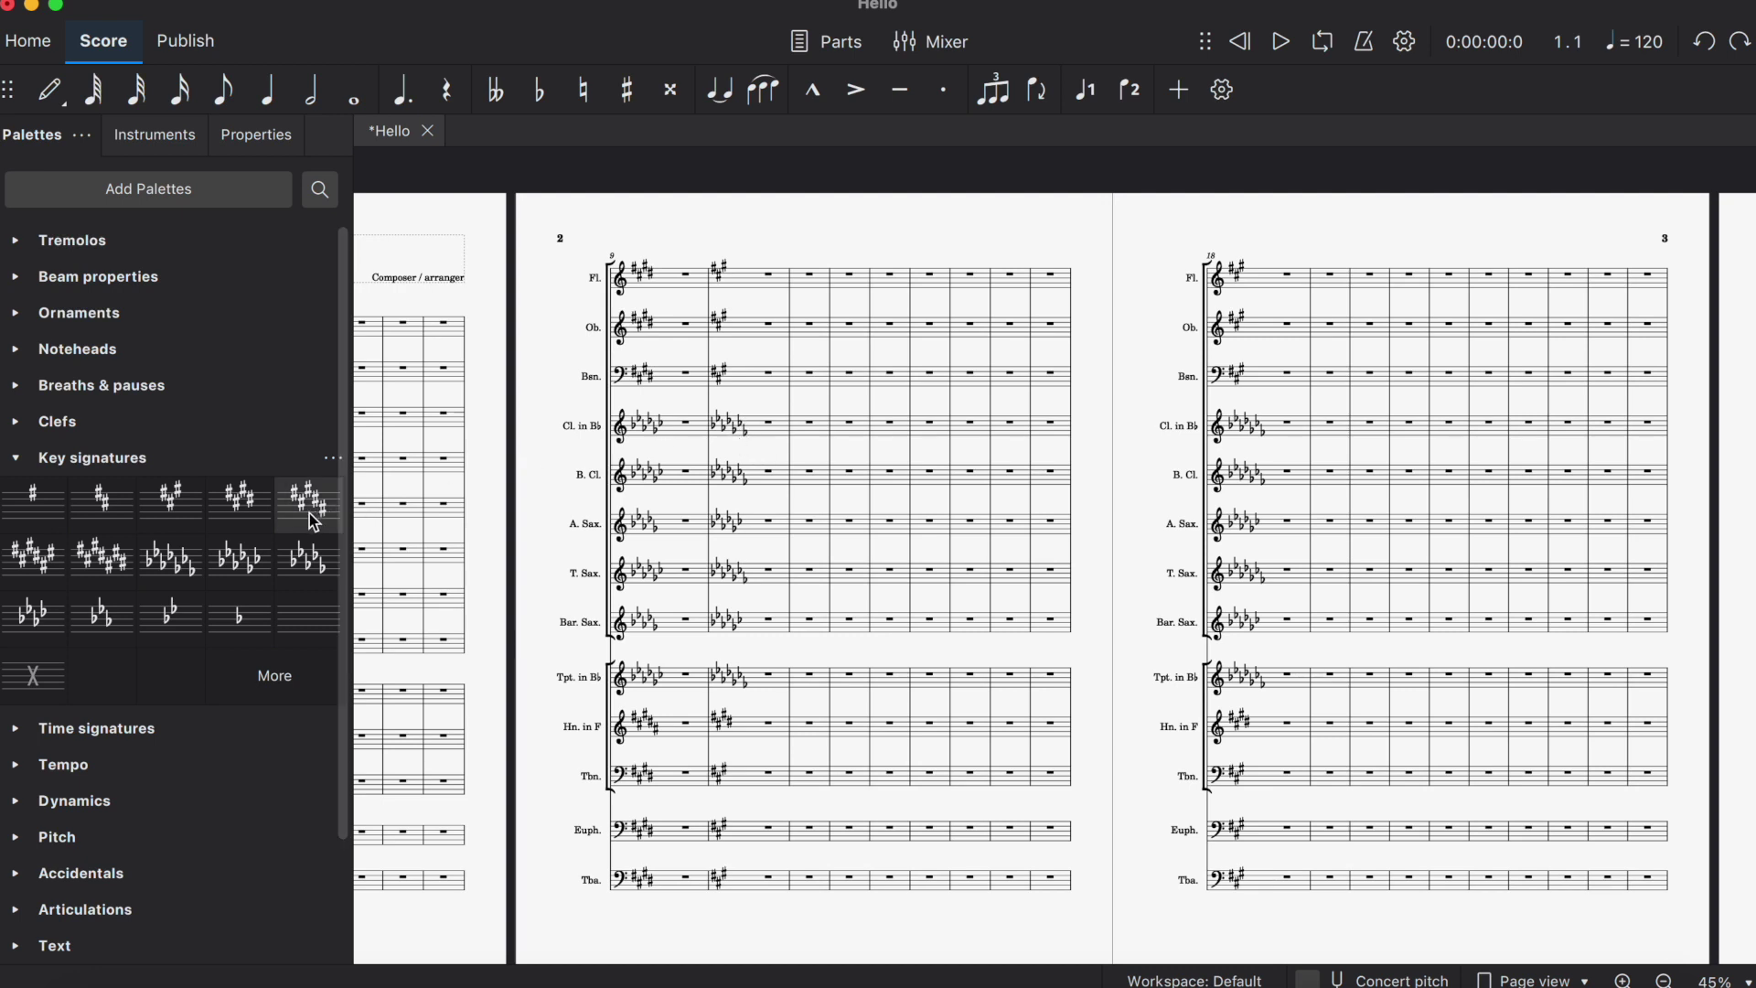
- Switch the Clarinet in B♭ staff's sharps-or-flats preference back to Default via its measure 10
left_click(774, 430)
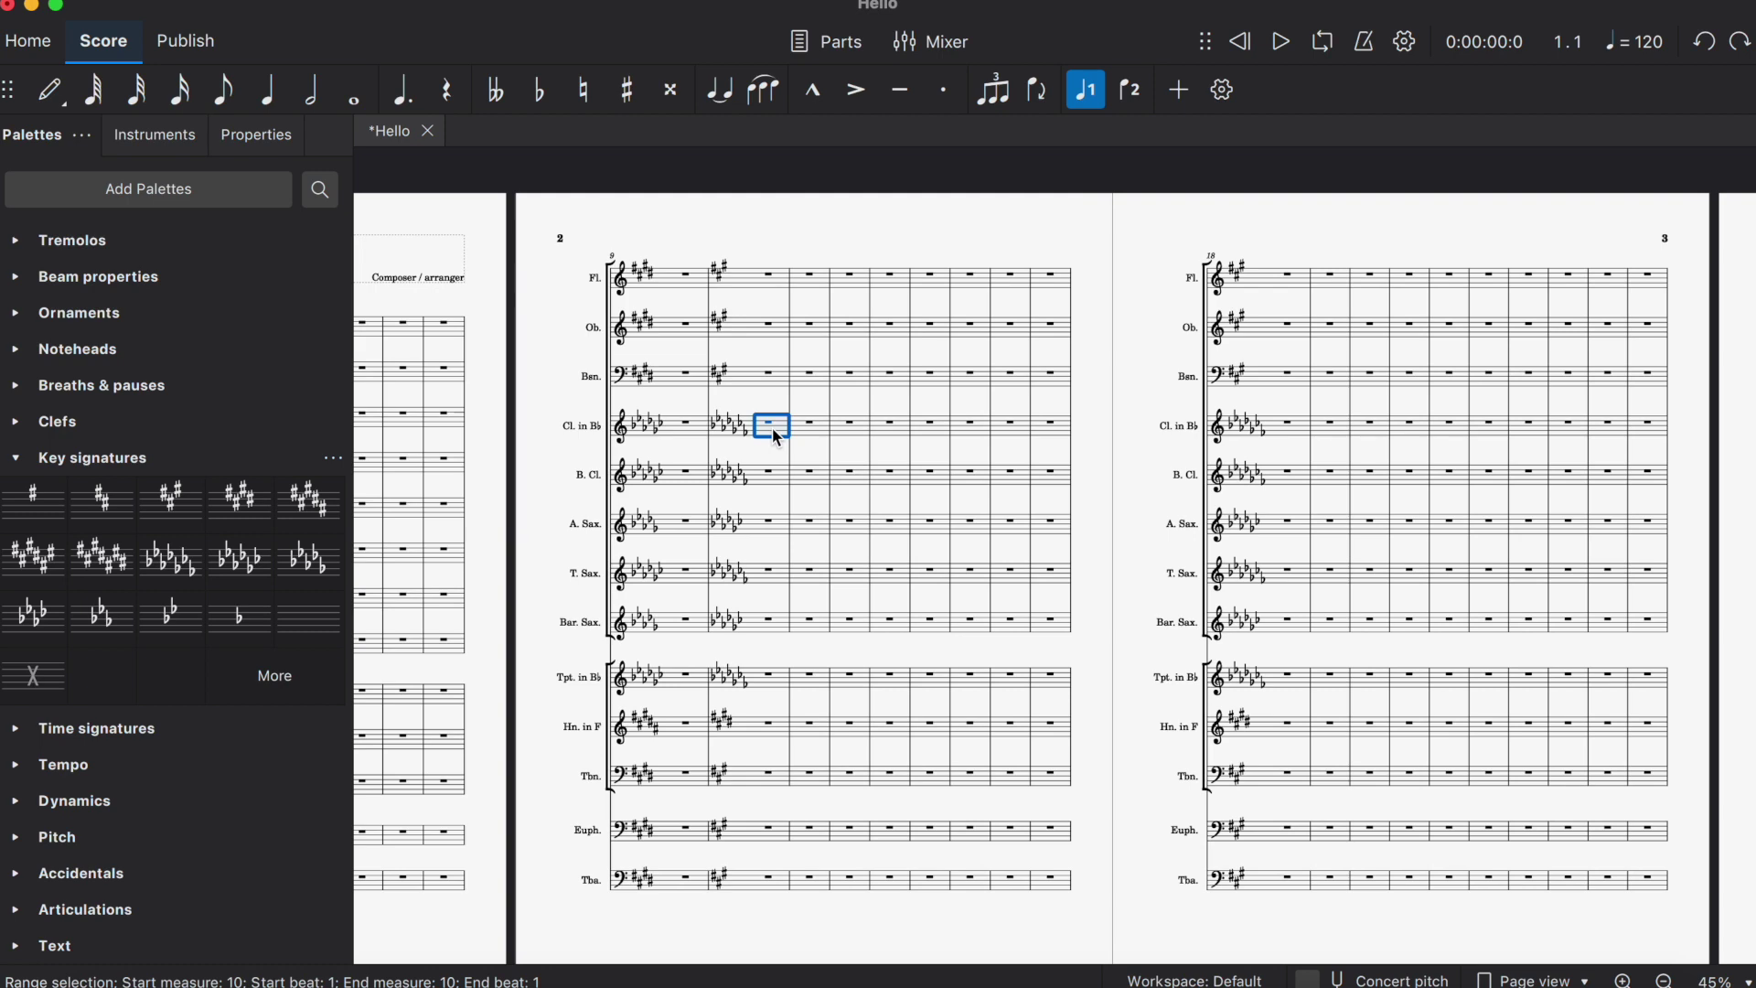
right_click(773, 429)
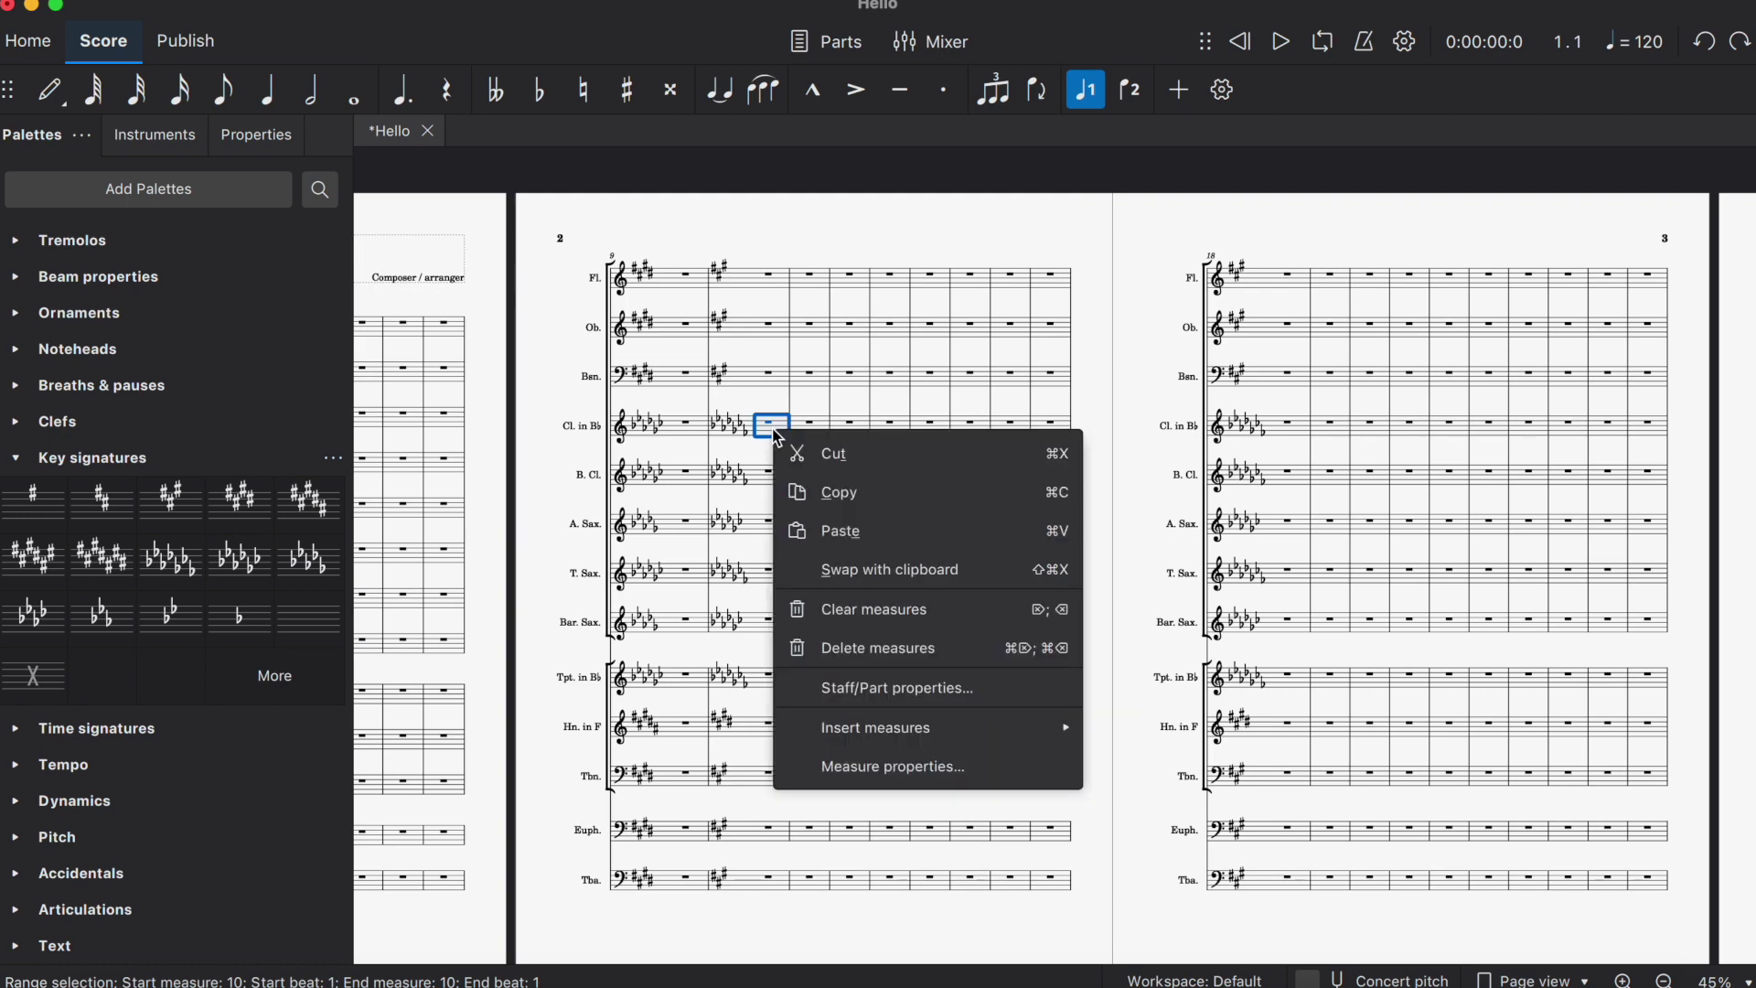
left_click(869, 689)
left_click(855, 774)
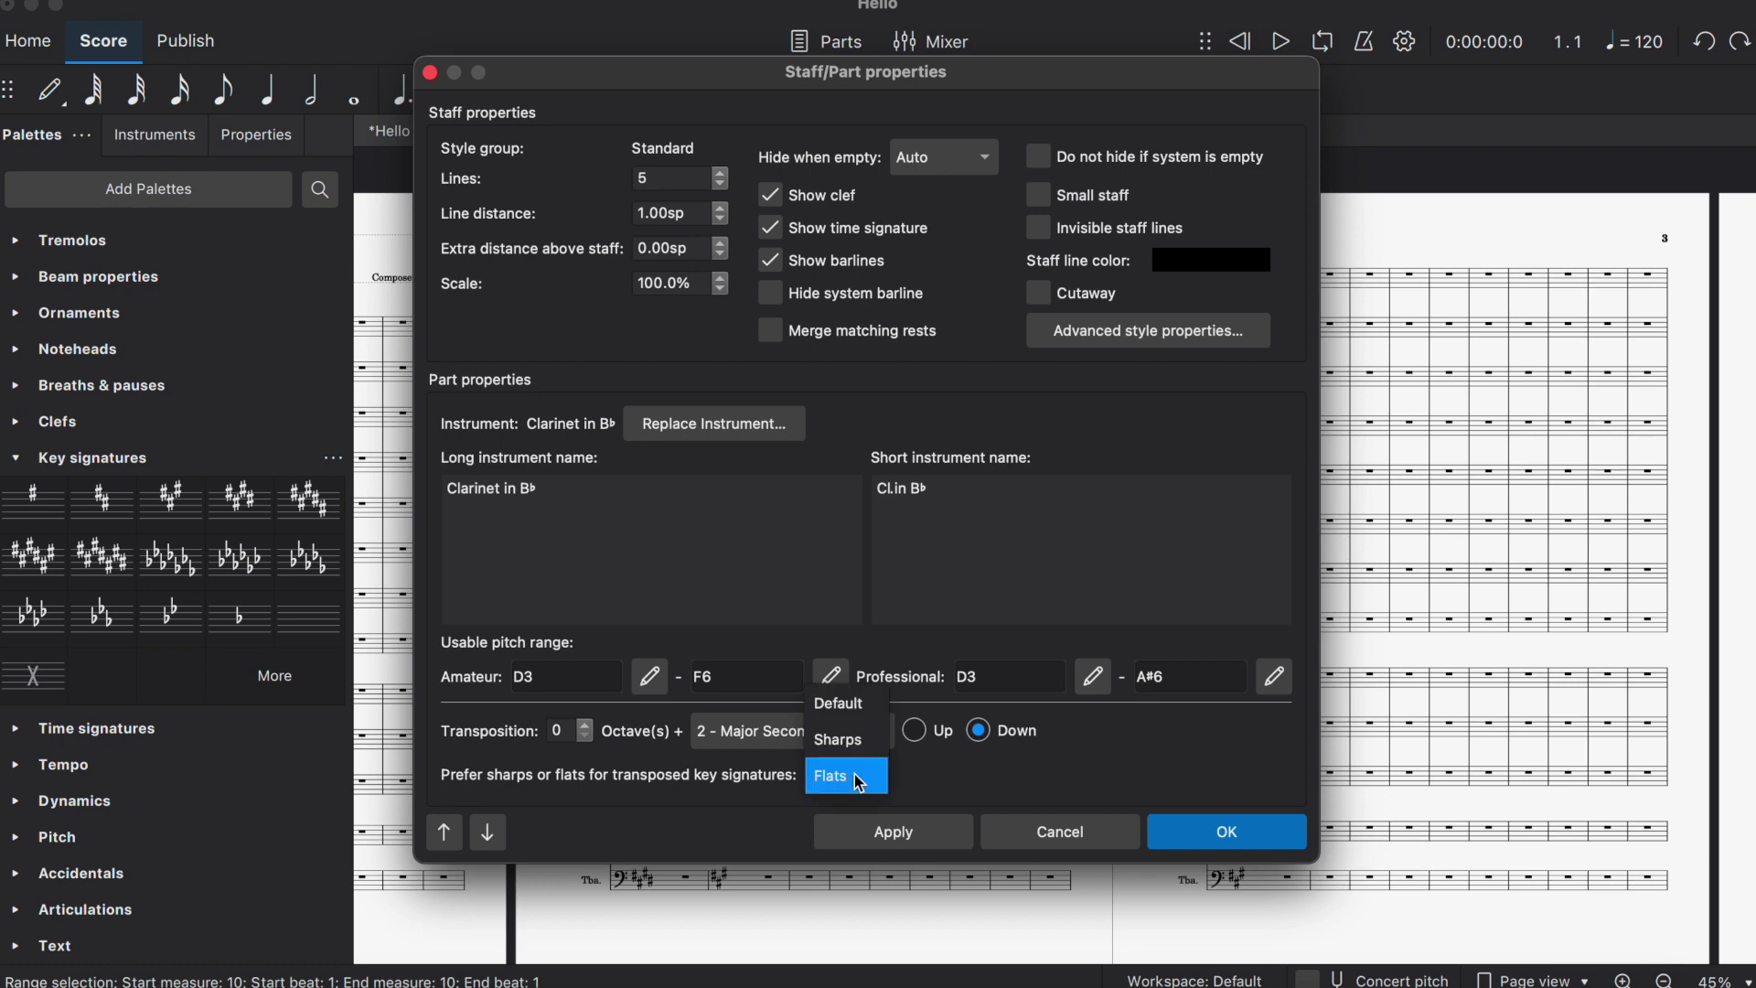
left_click(848, 706)
left_click(1249, 837)
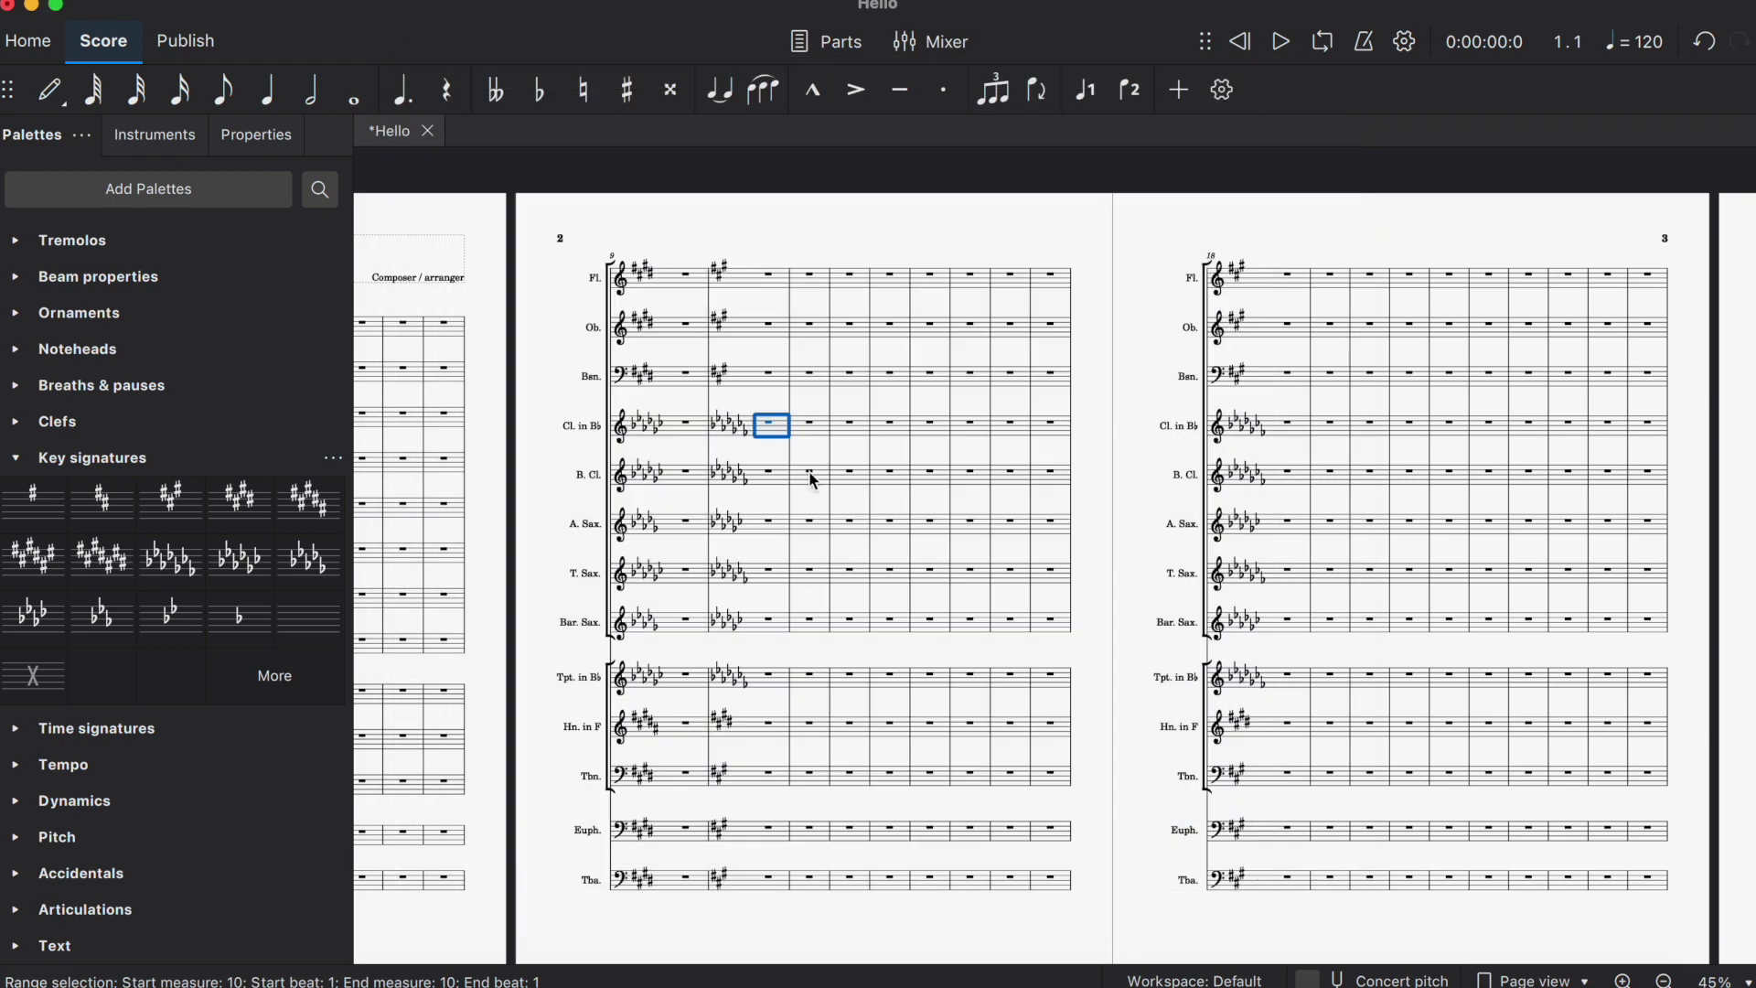
scroll(631, 425, "left", 2)
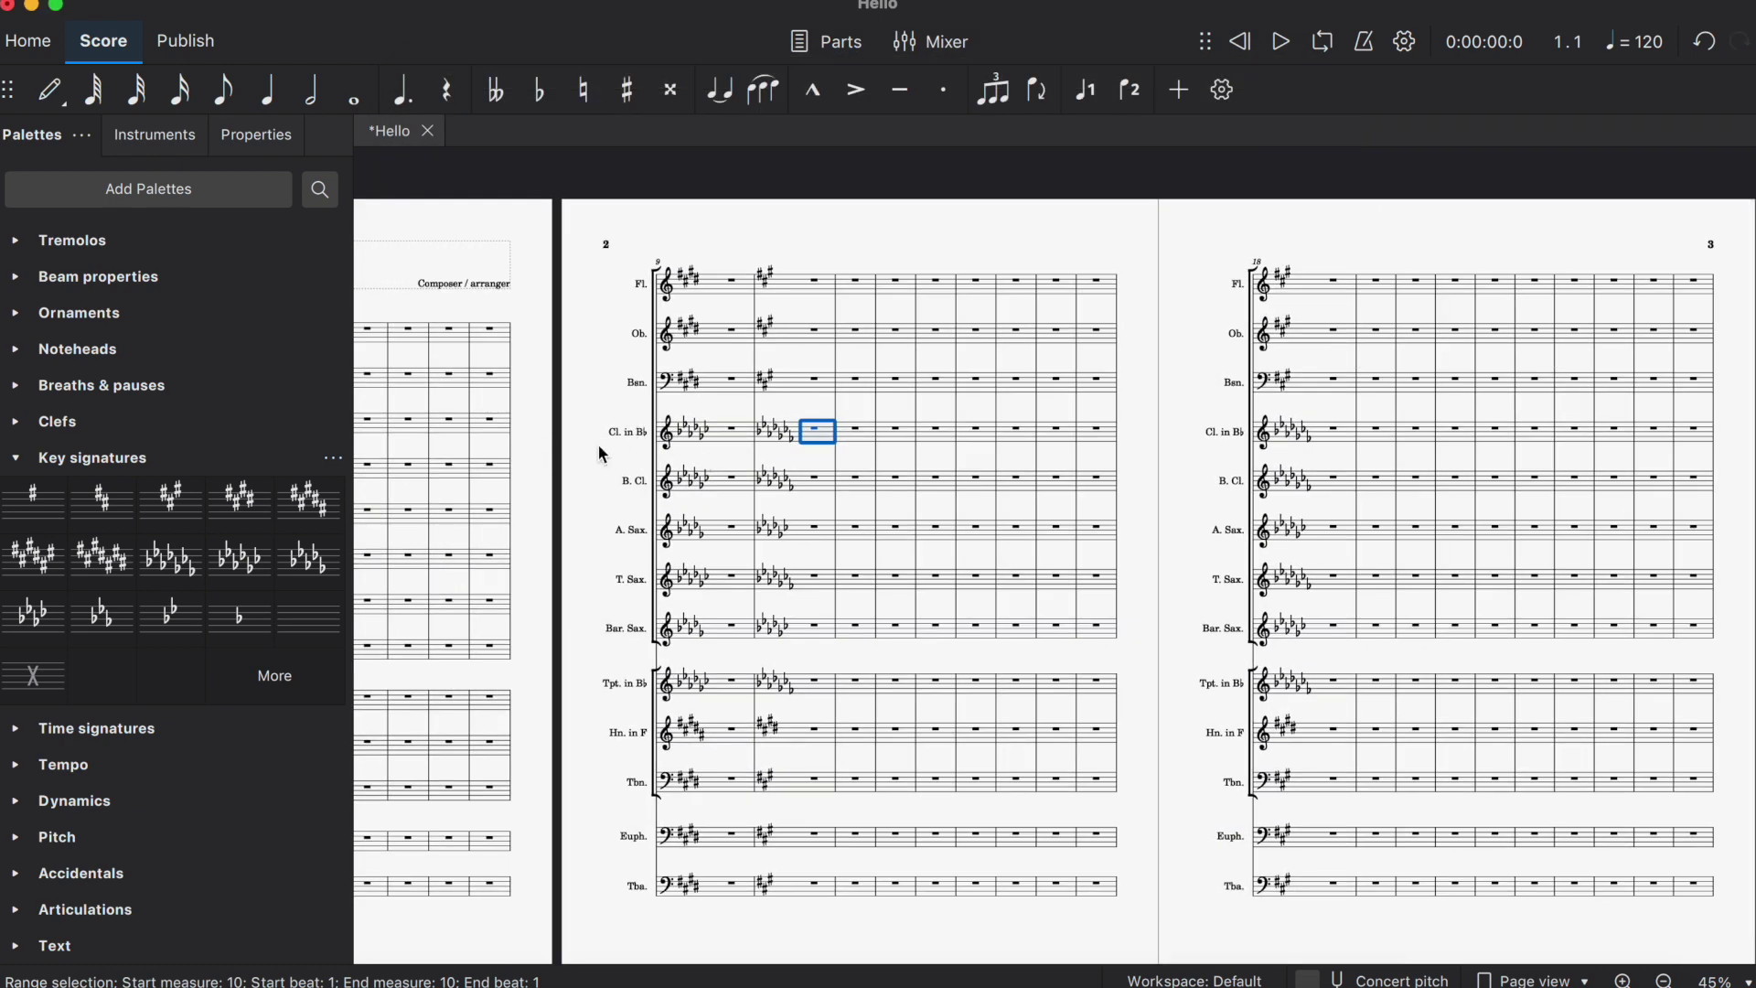
scroll(632, 426, "left", 6)
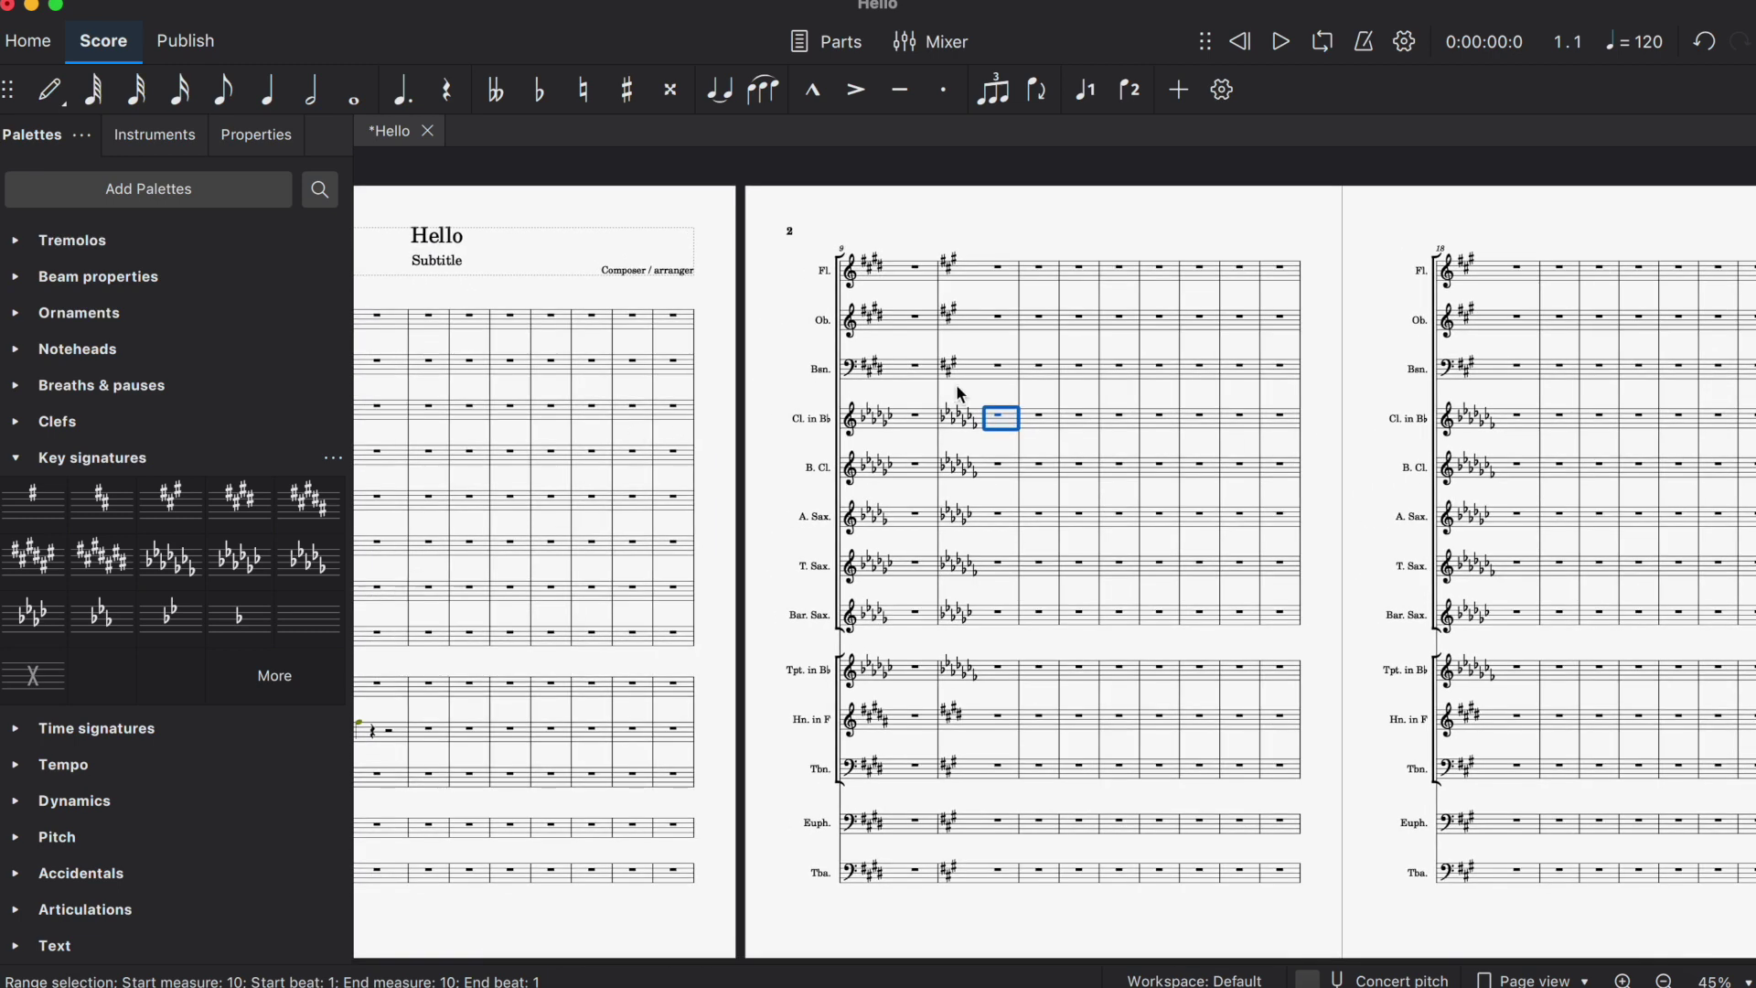
scroll(878, 416, "right", 3)
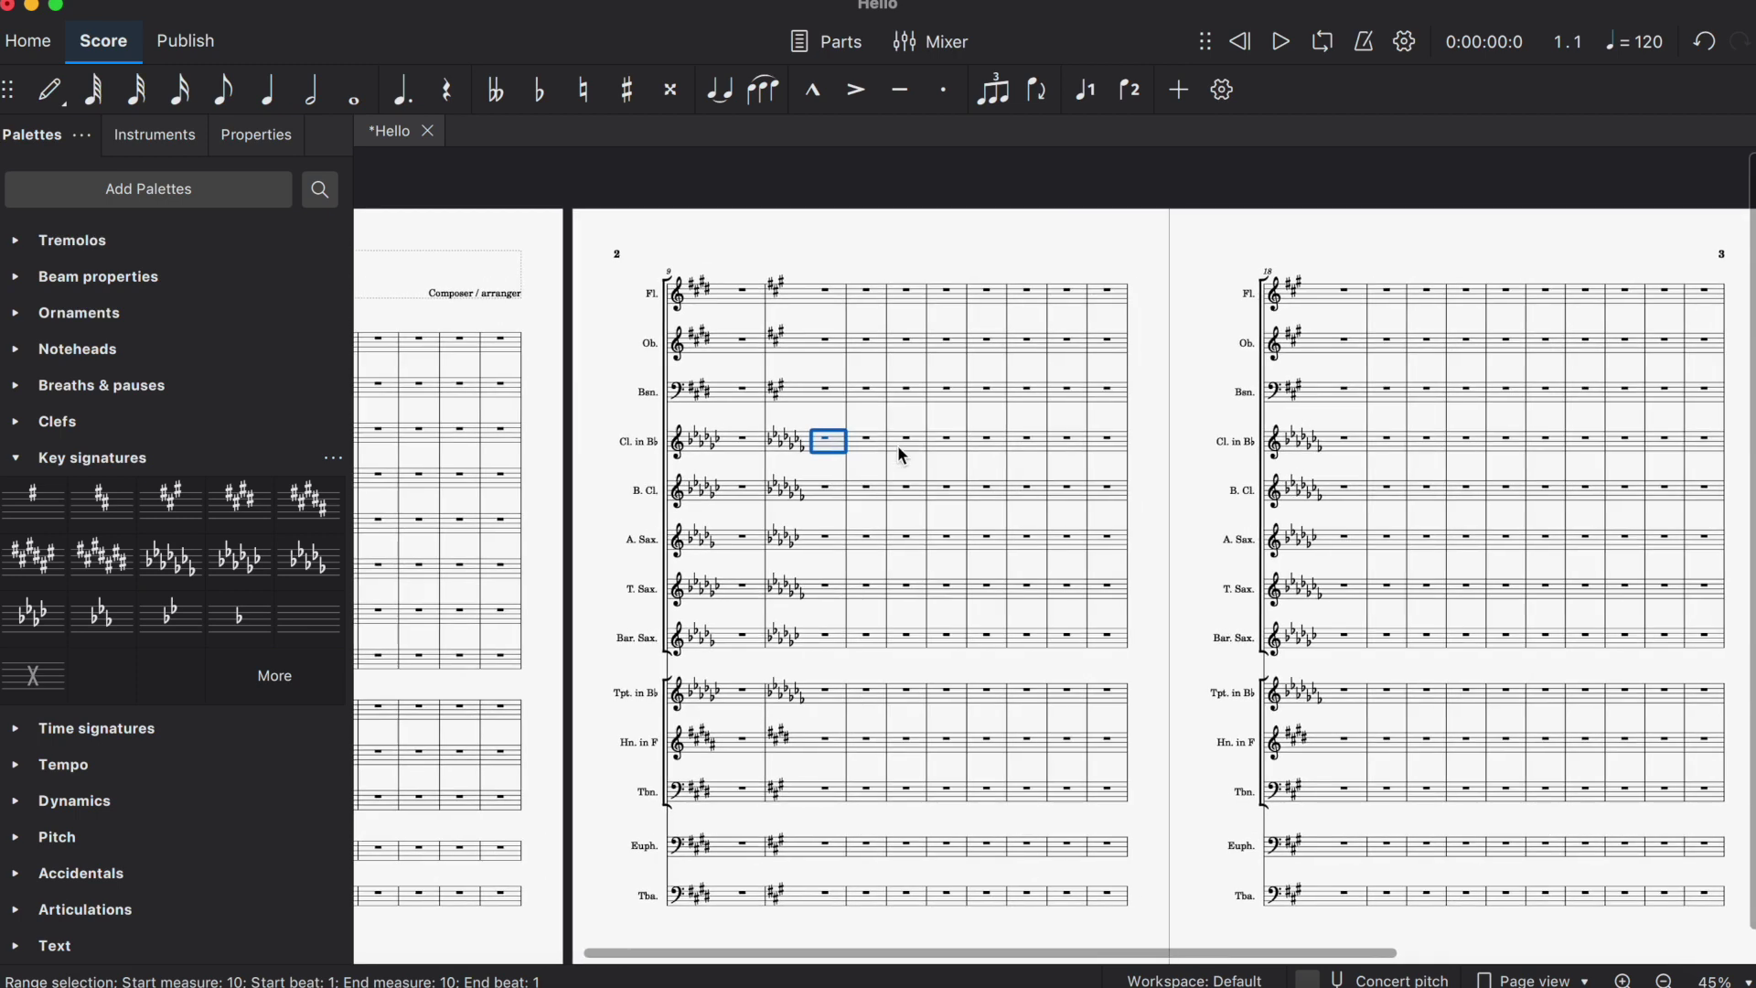
scroll(901, 456, "right", 3)
left_click(823, 463)
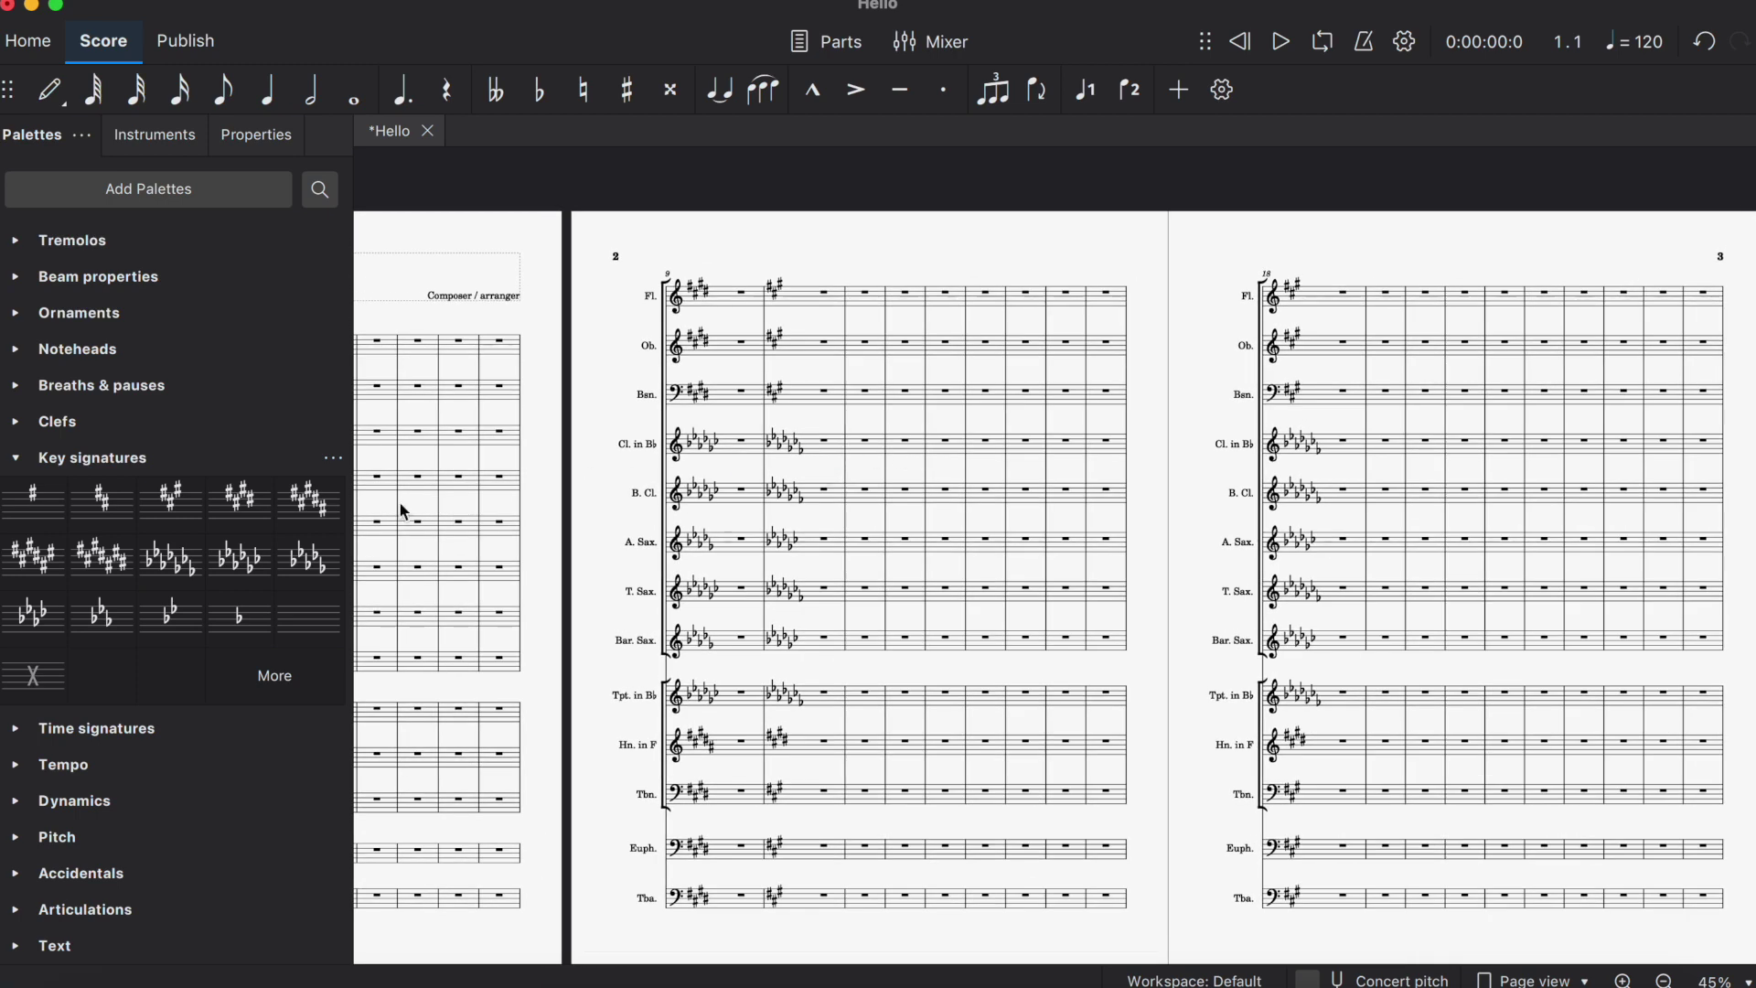
- Drop the A major key signature onto measure 10 and deselect it
mouse_move(179, 519)
left_mouse_down()
mouse_move(233, 521)
mouse_move(174, 512)
left_mouse_up()
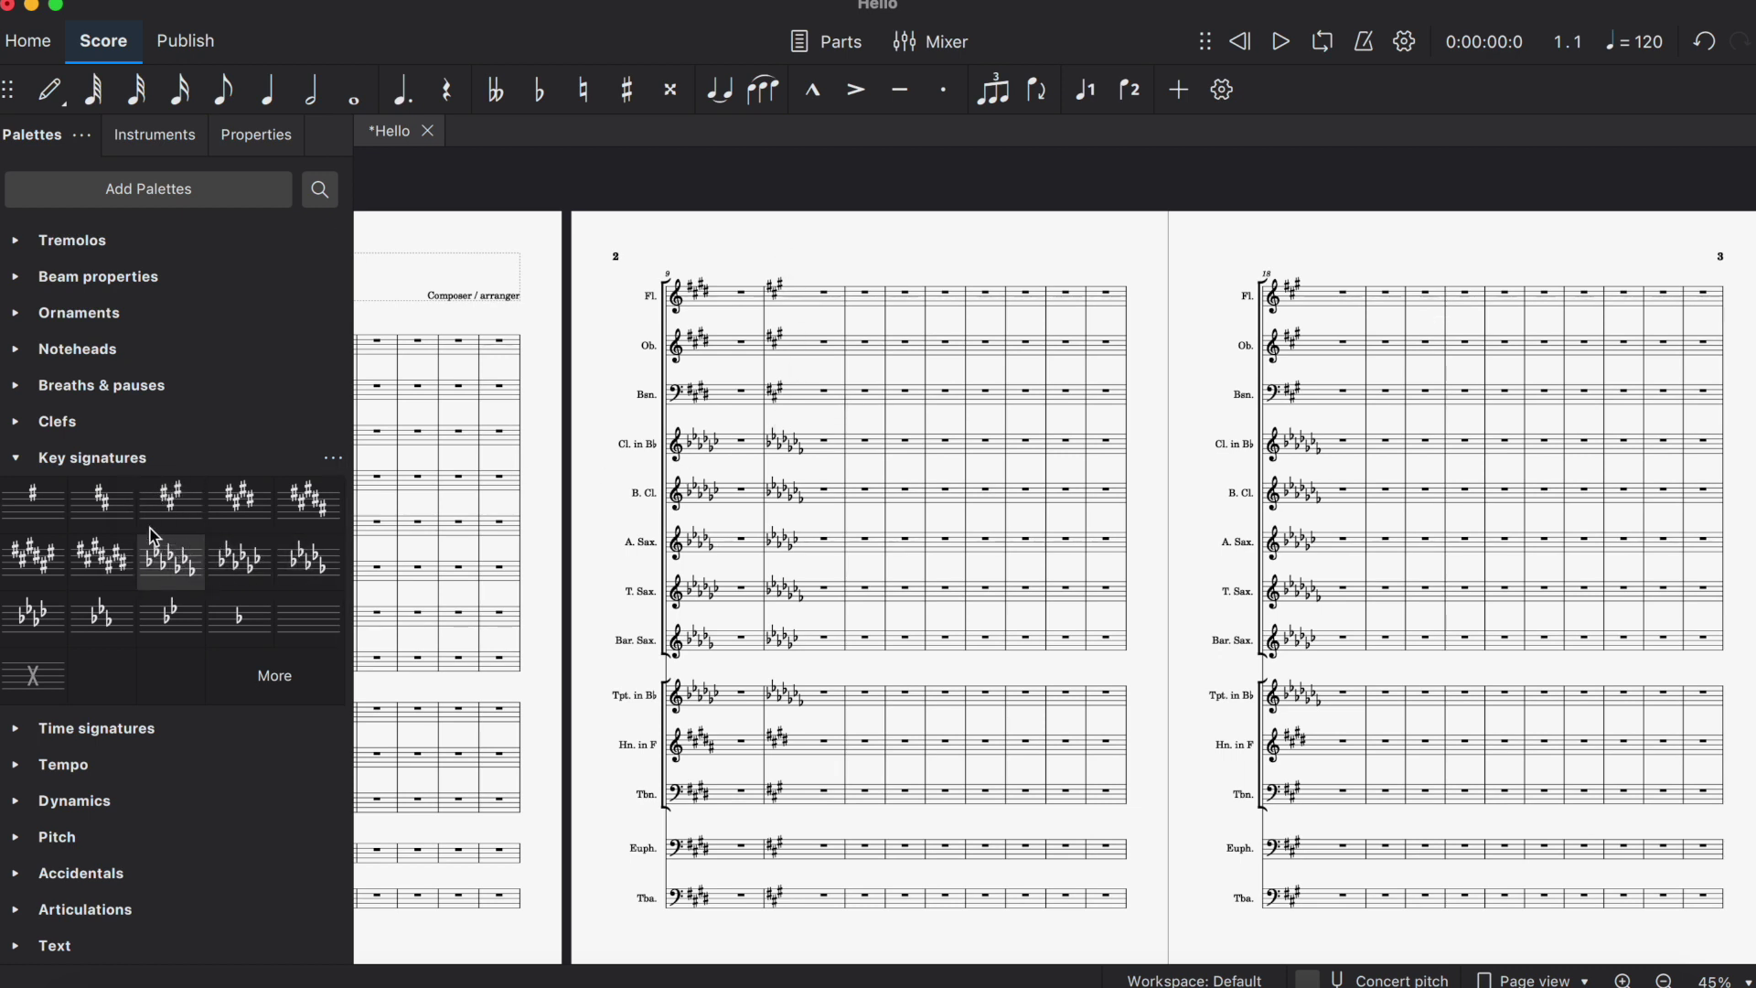
mouse_move(183, 498)
left_mouse_down()
mouse_move(218, 526)
mouse_move(791, 409)
mouse_move(810, 419)
mouse_move(799, 447)
left_mouse_up()
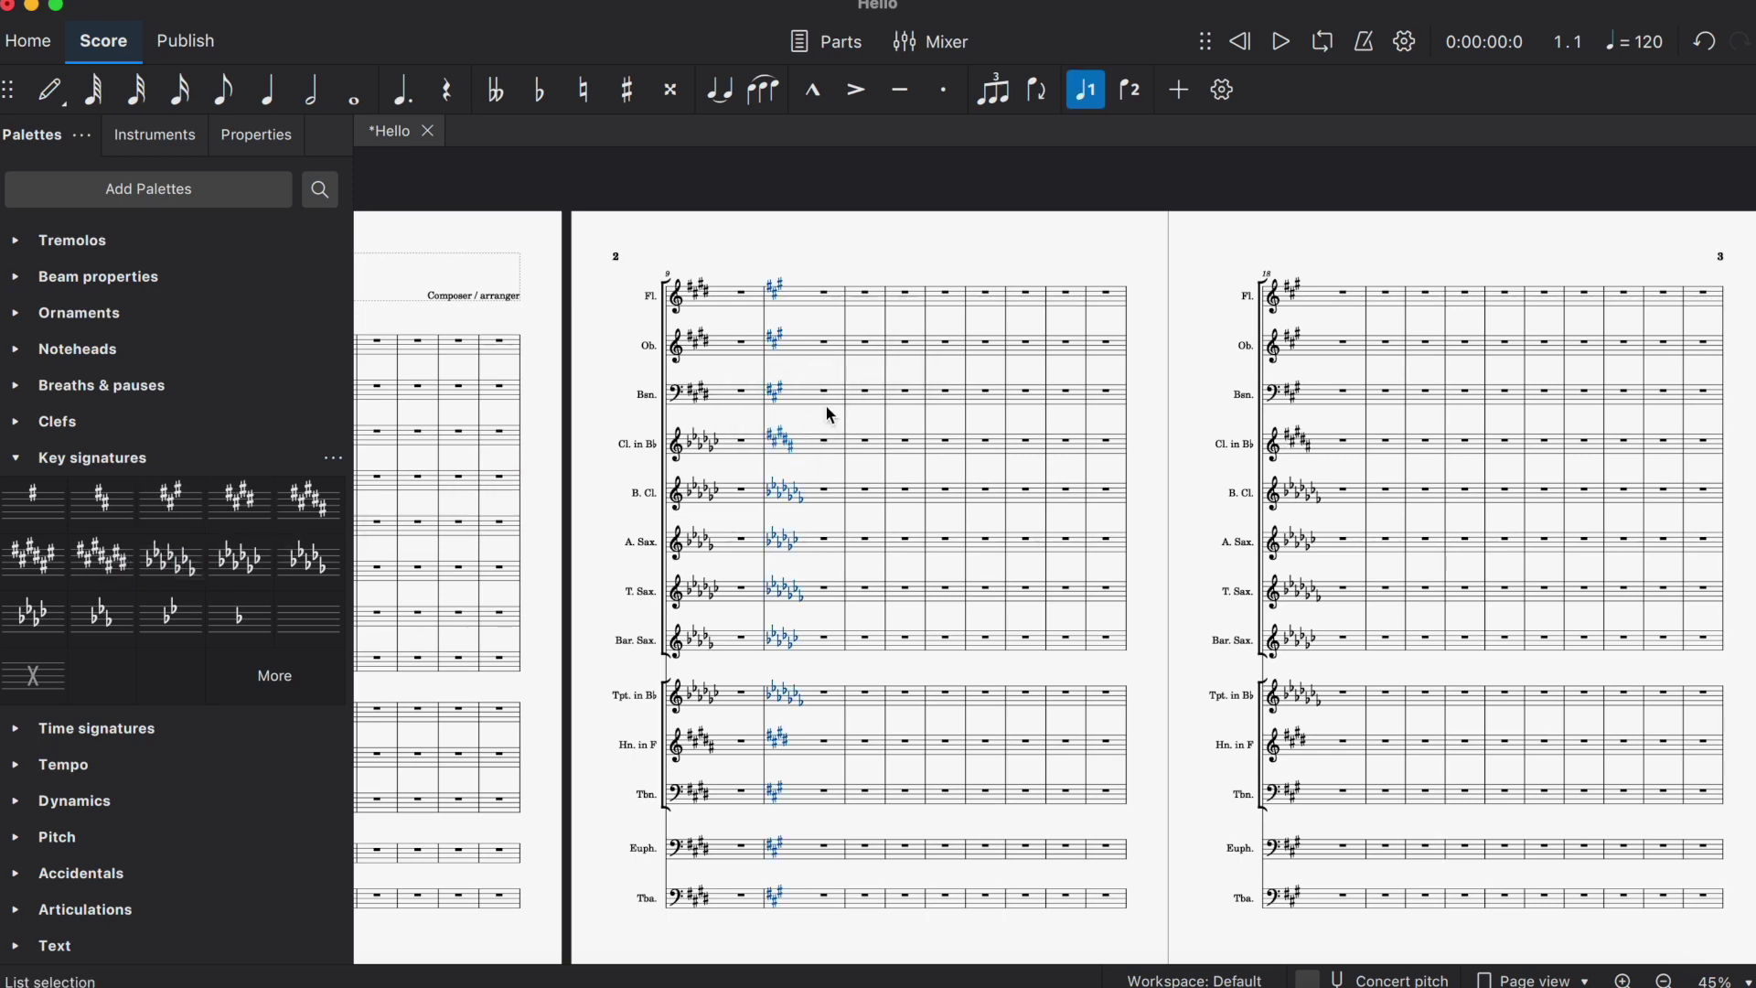
key("Escape")
scroll(827, 436, "right", 1)
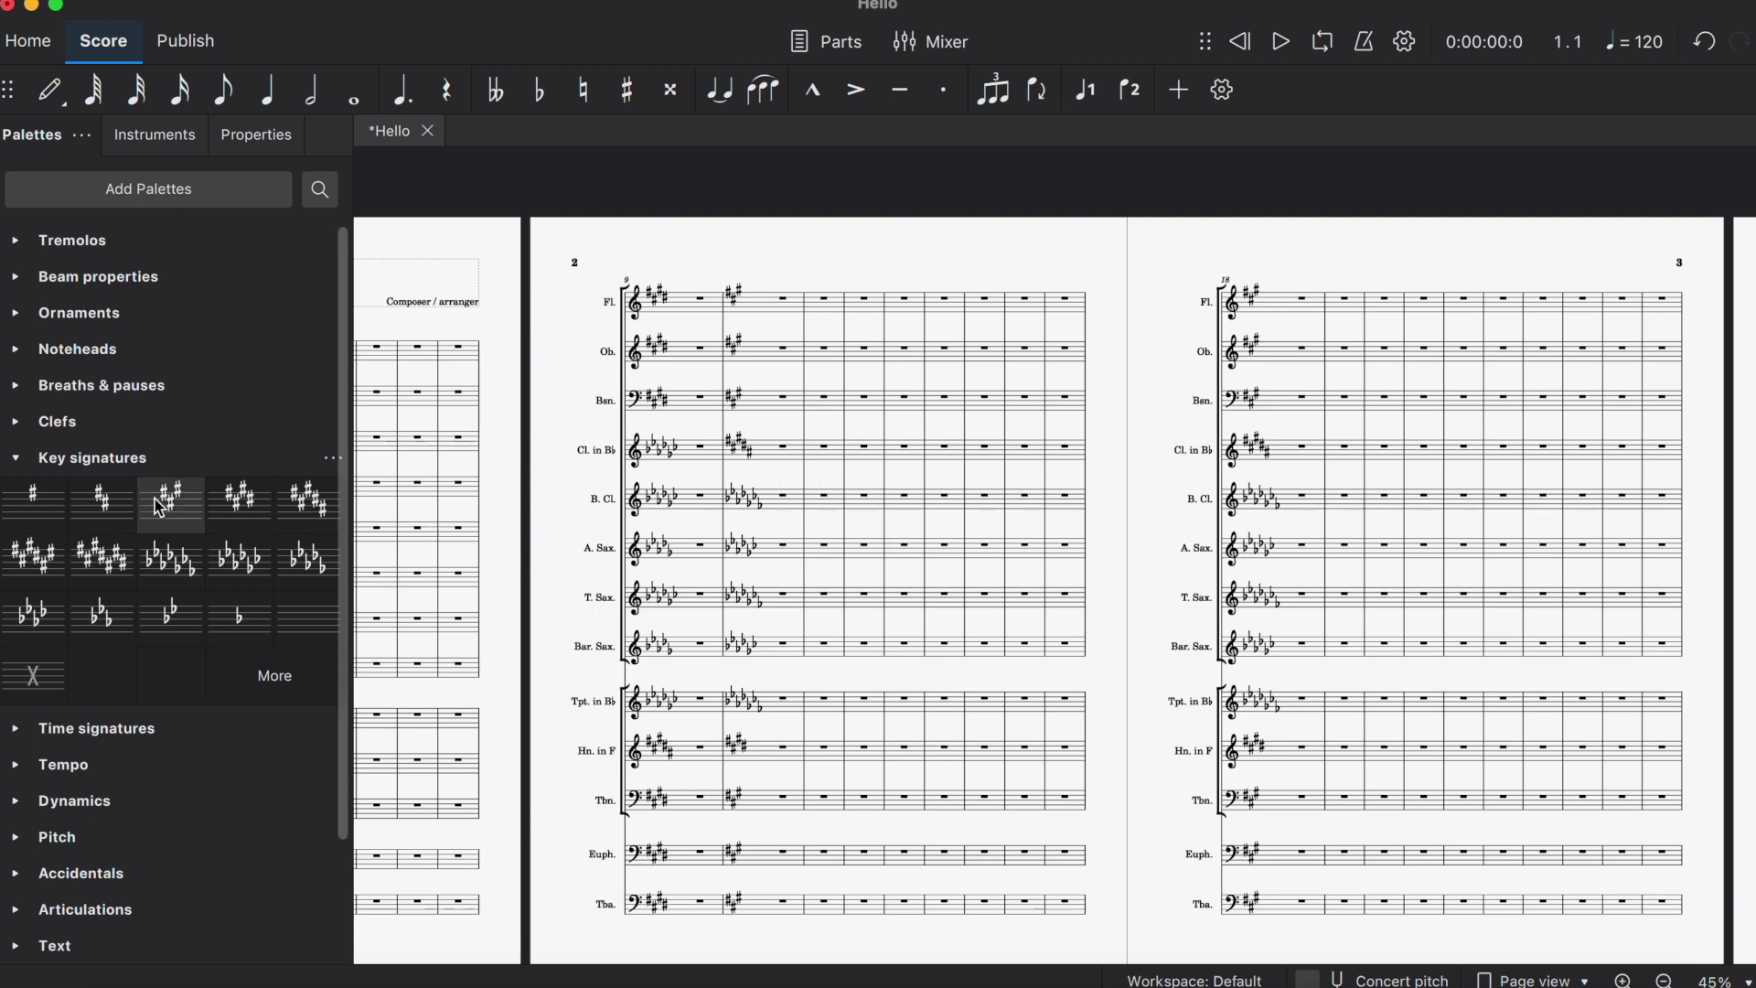
left_click(786, 501)
- Set the Bass Clarinet staff's sharps-or-flats preference to Default
right_click(786, 503)
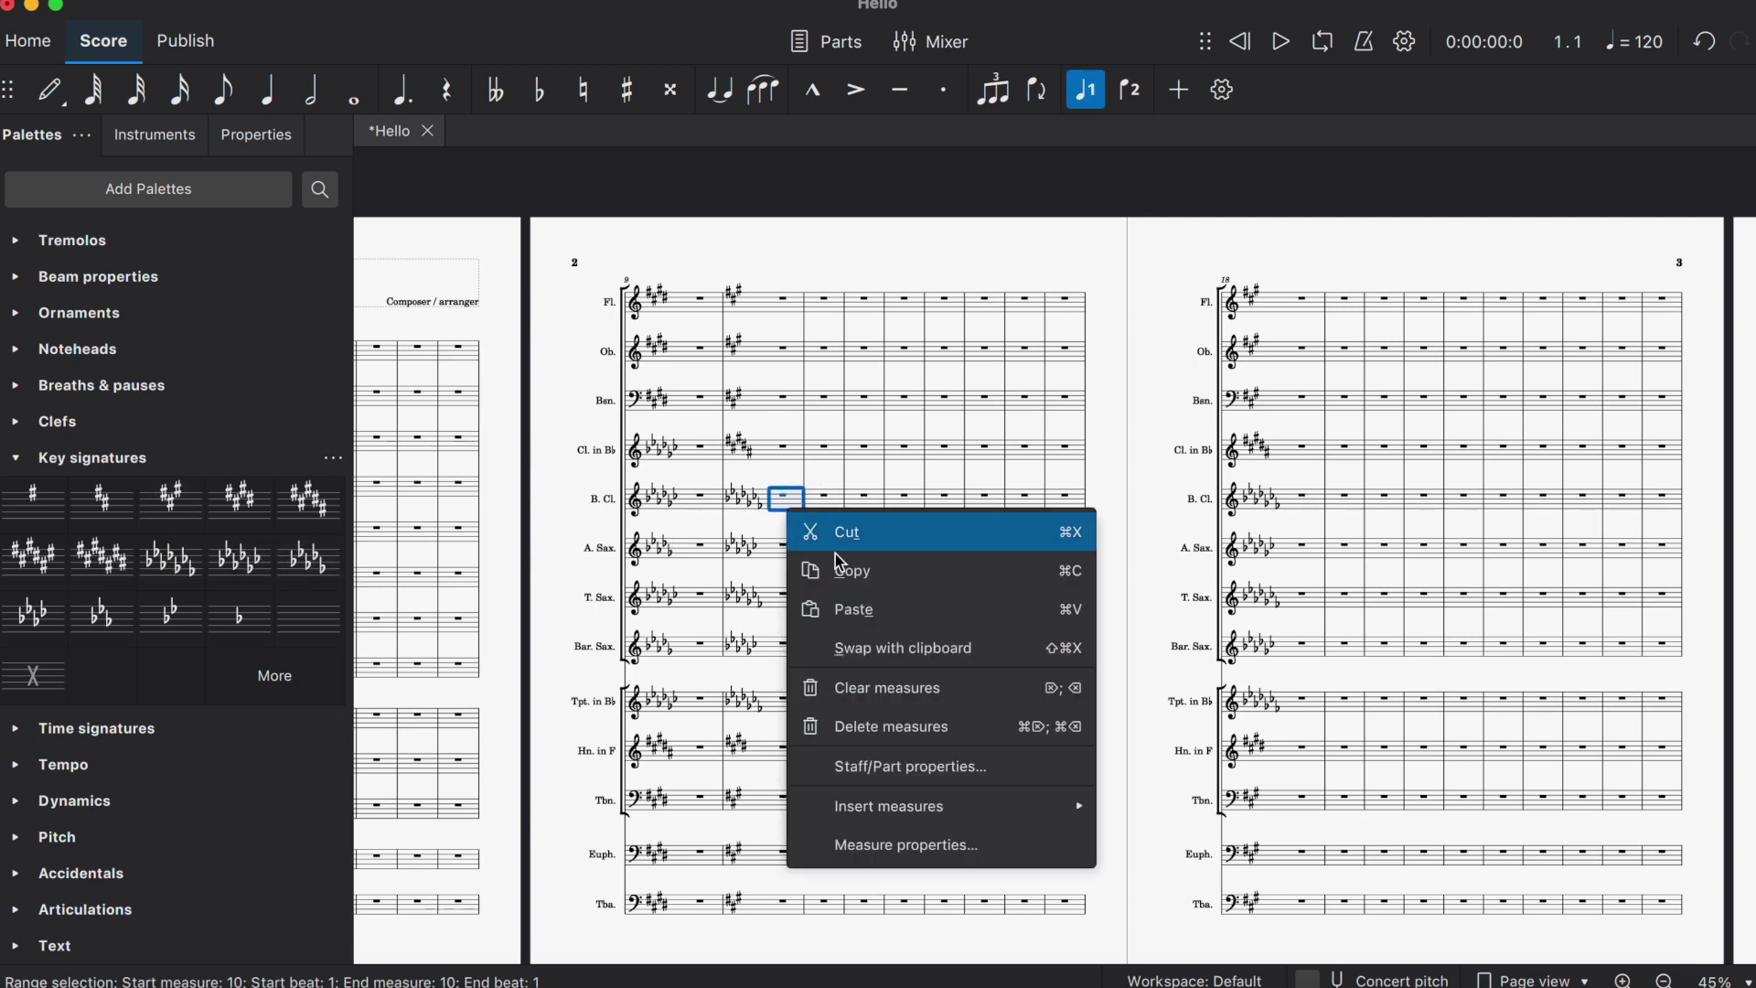
left_click(882, 770)
left_click(882, 772)
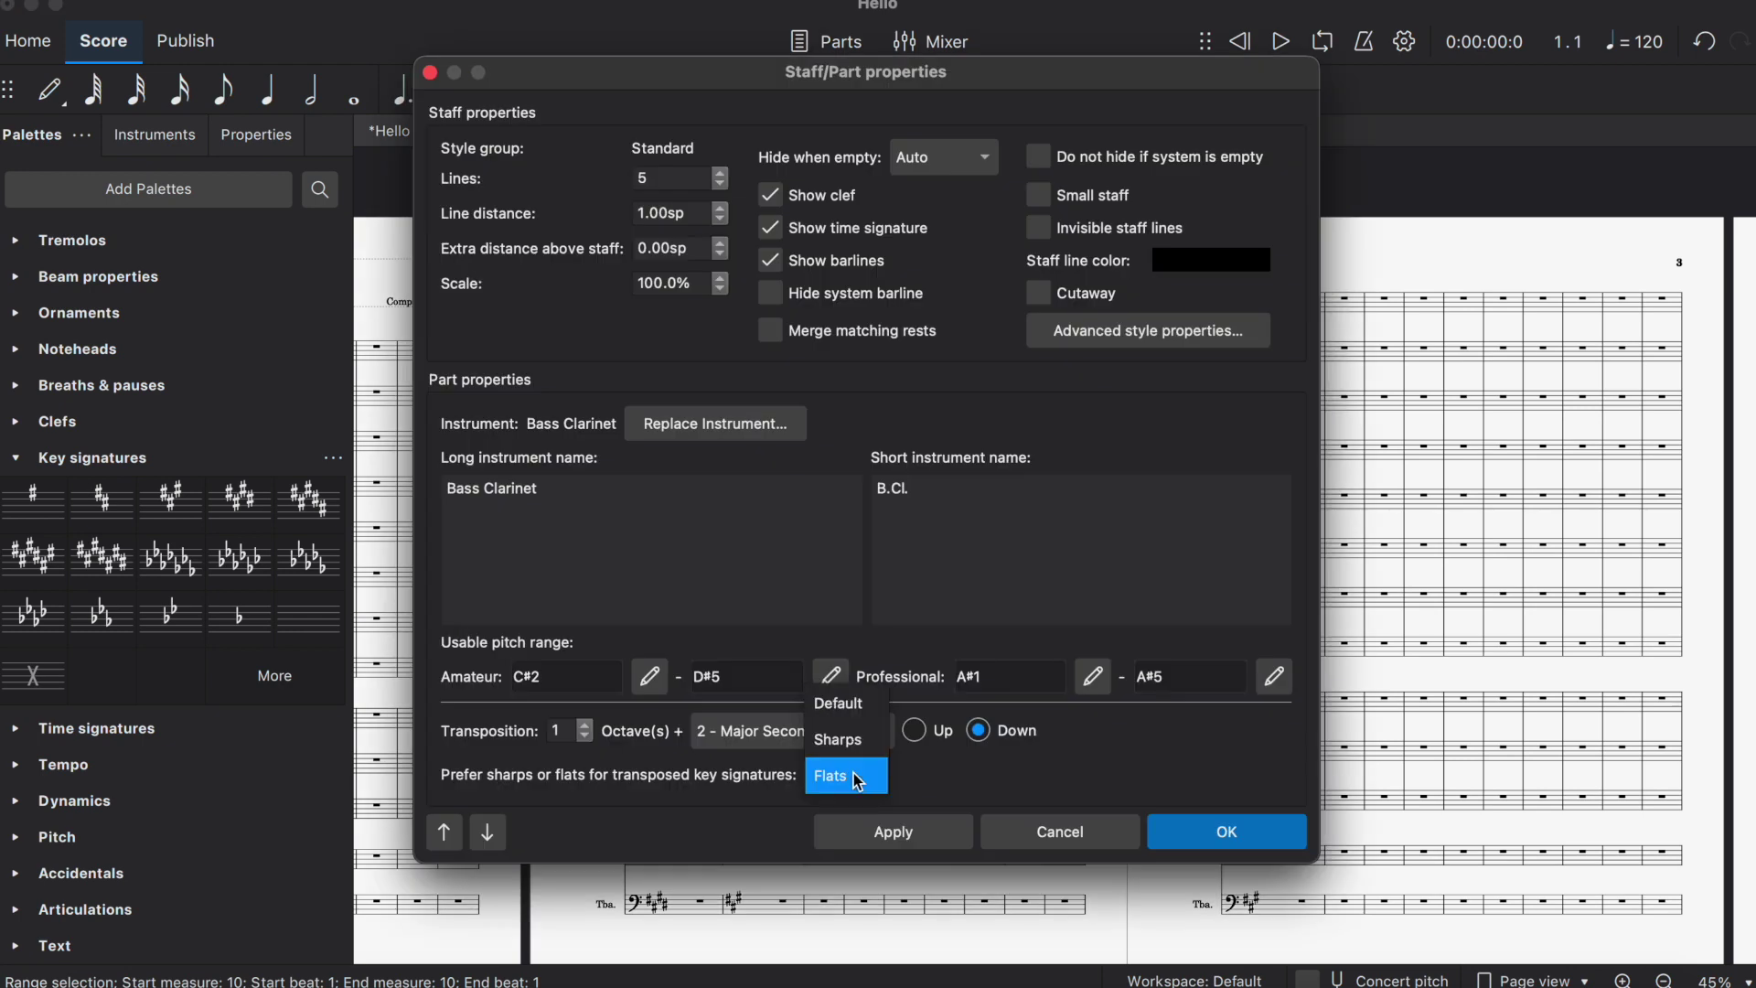
left_click(845, 719)
left_click(1180, 833)
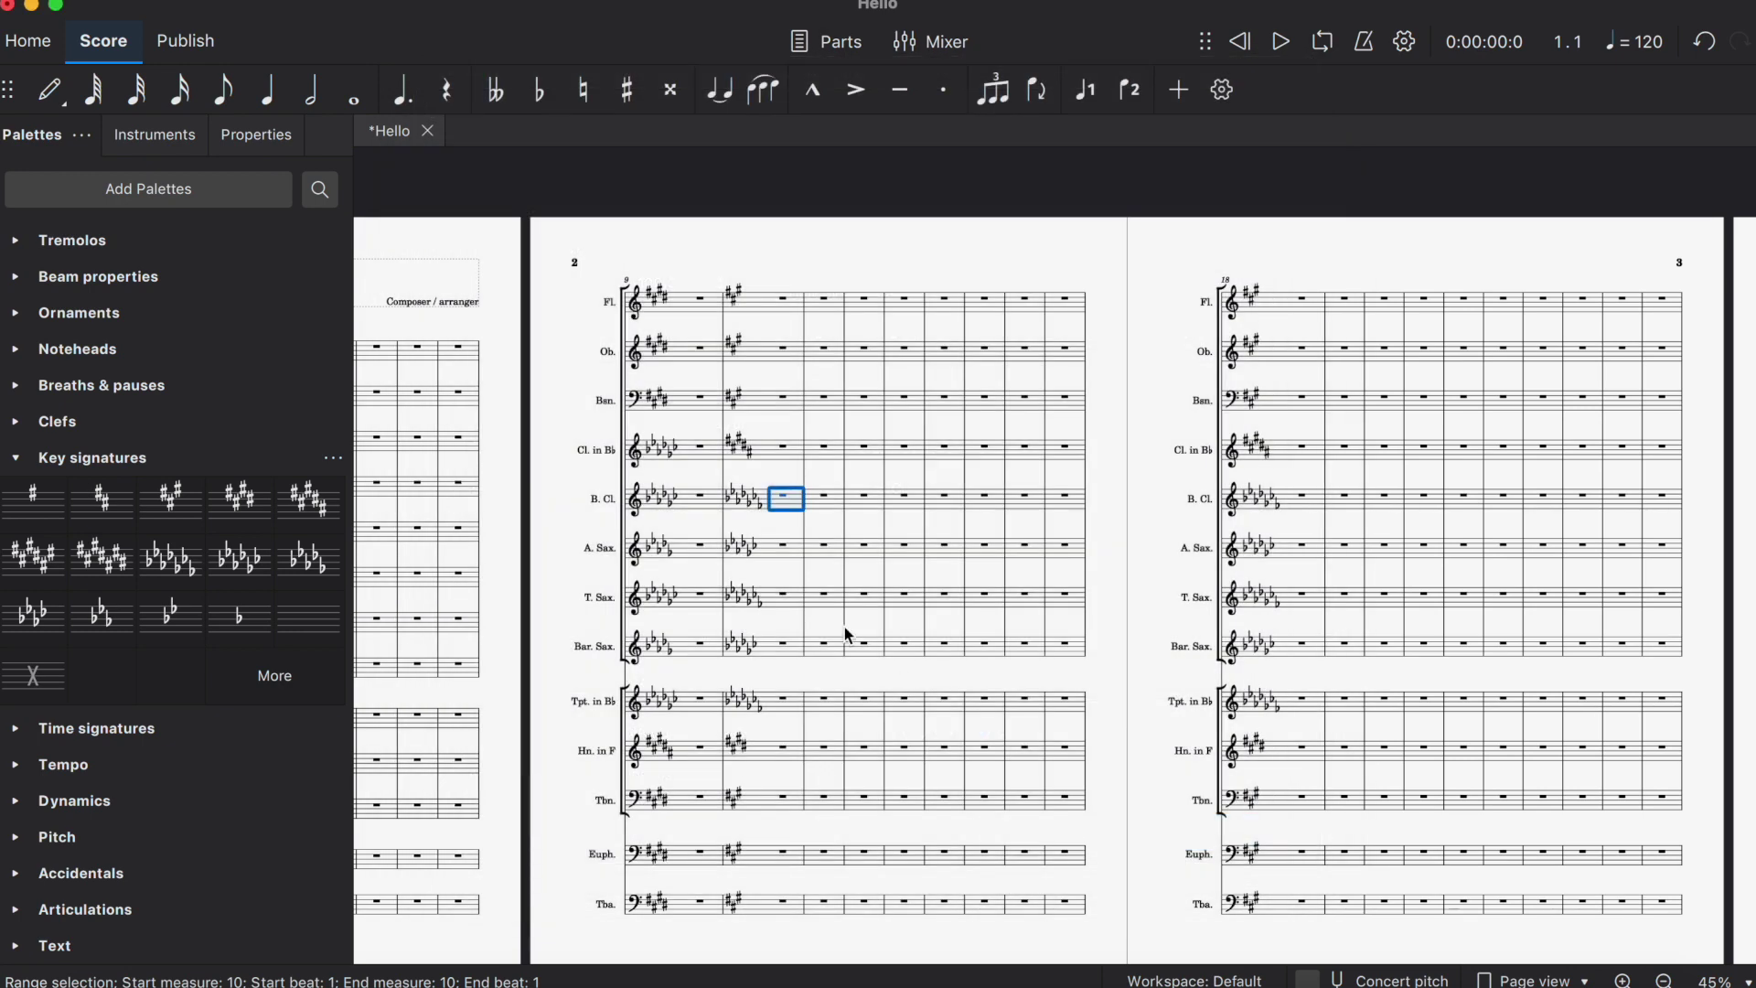
- Reapply A major to the bass clarinet's measure 10
left_click_drag(186, 510, 805, 514)
key("Escape")
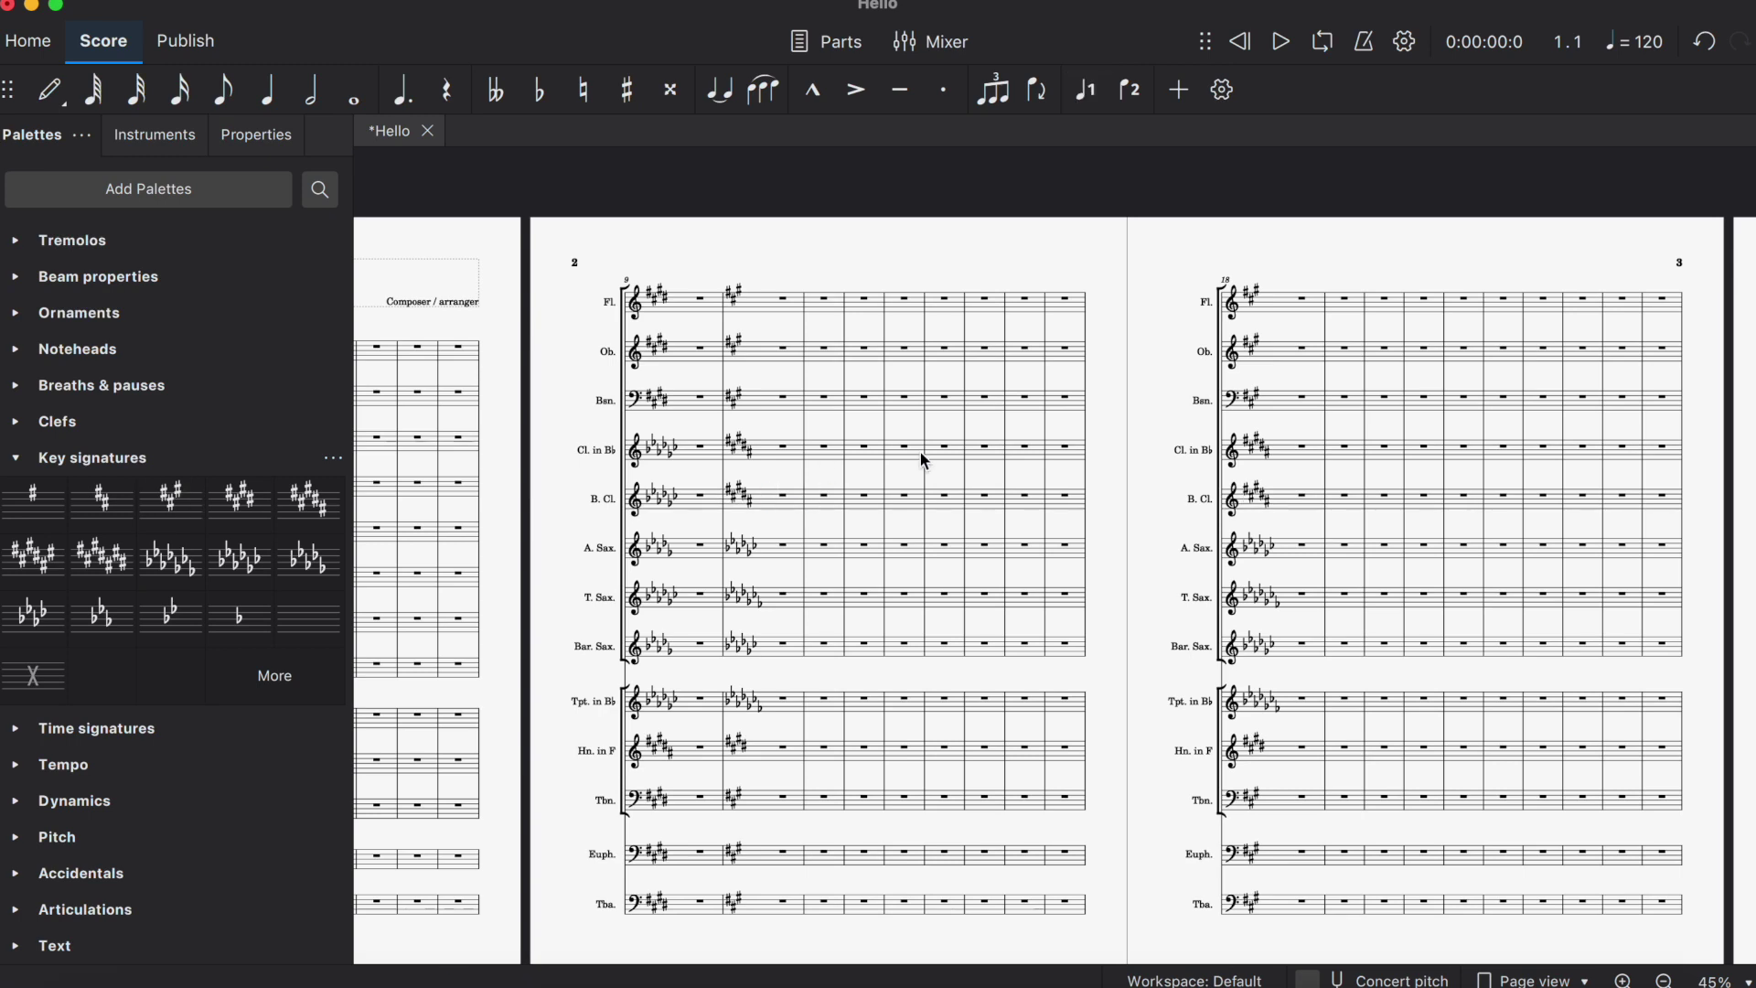
scroll(922, 458, "down", 2)
scroll(922, 458, "right", 1)
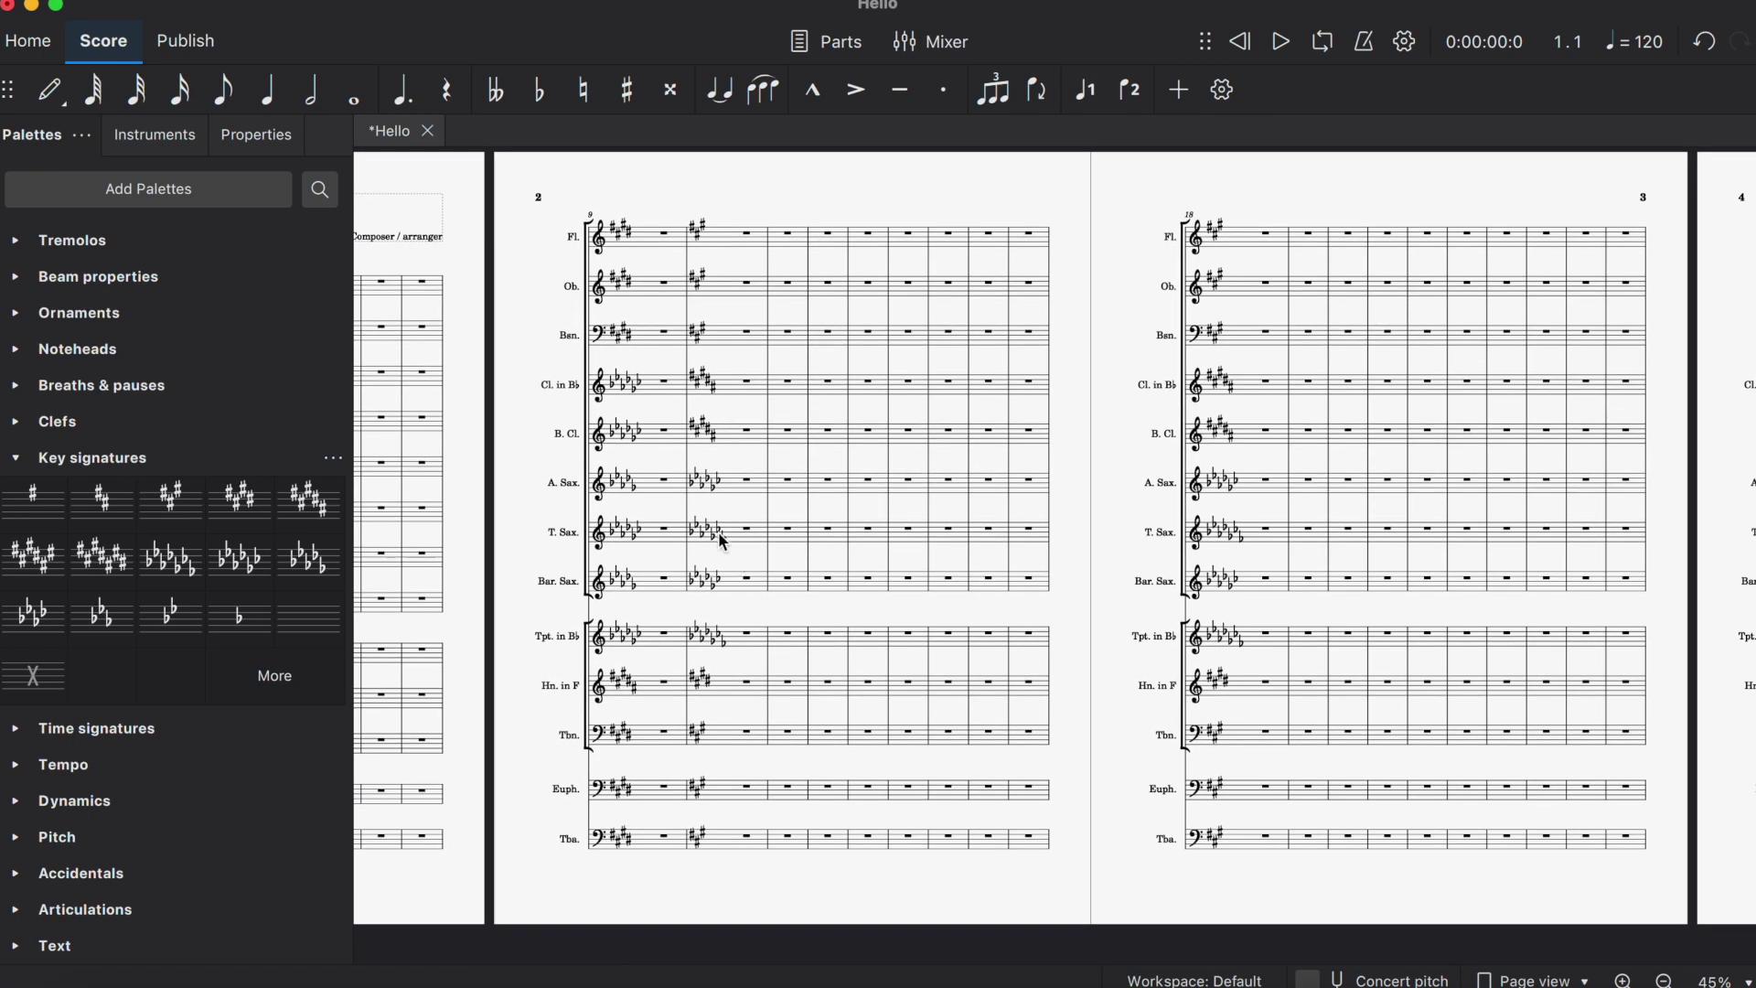
- Set the Tenor Saxophone staff's sharps-or-flats preference to Default
right_click(748, 537)
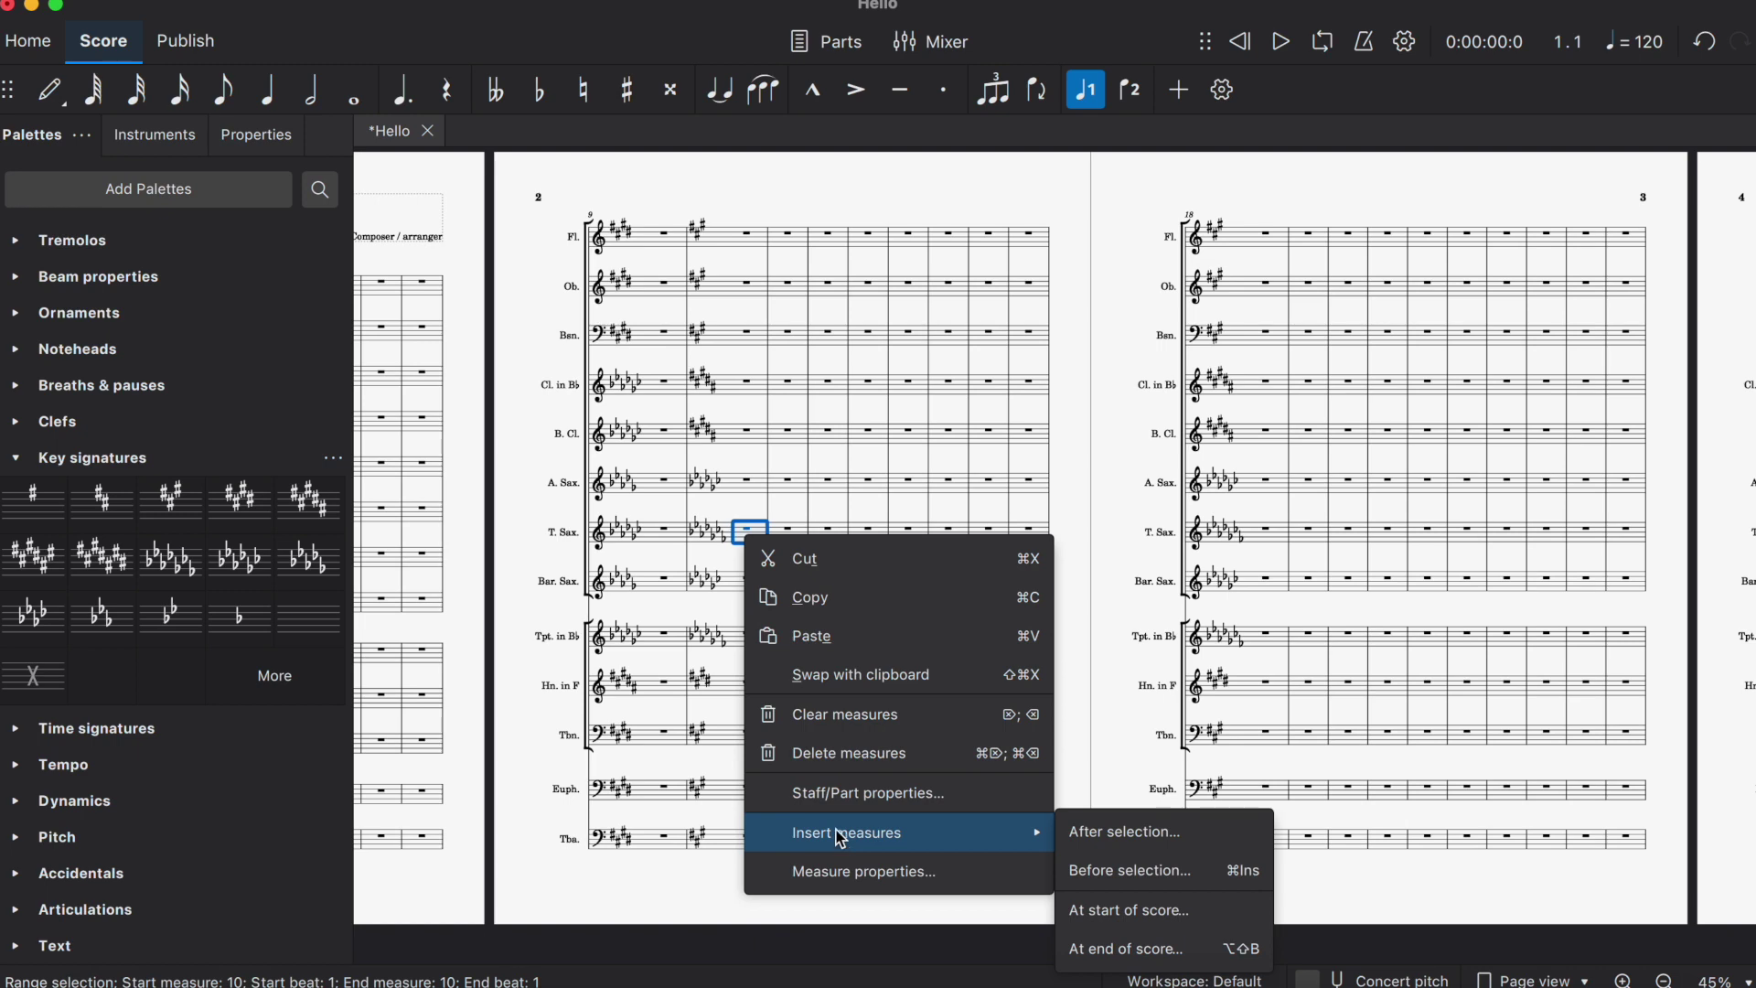
left_click(836, 795)
left_click(847, 776)
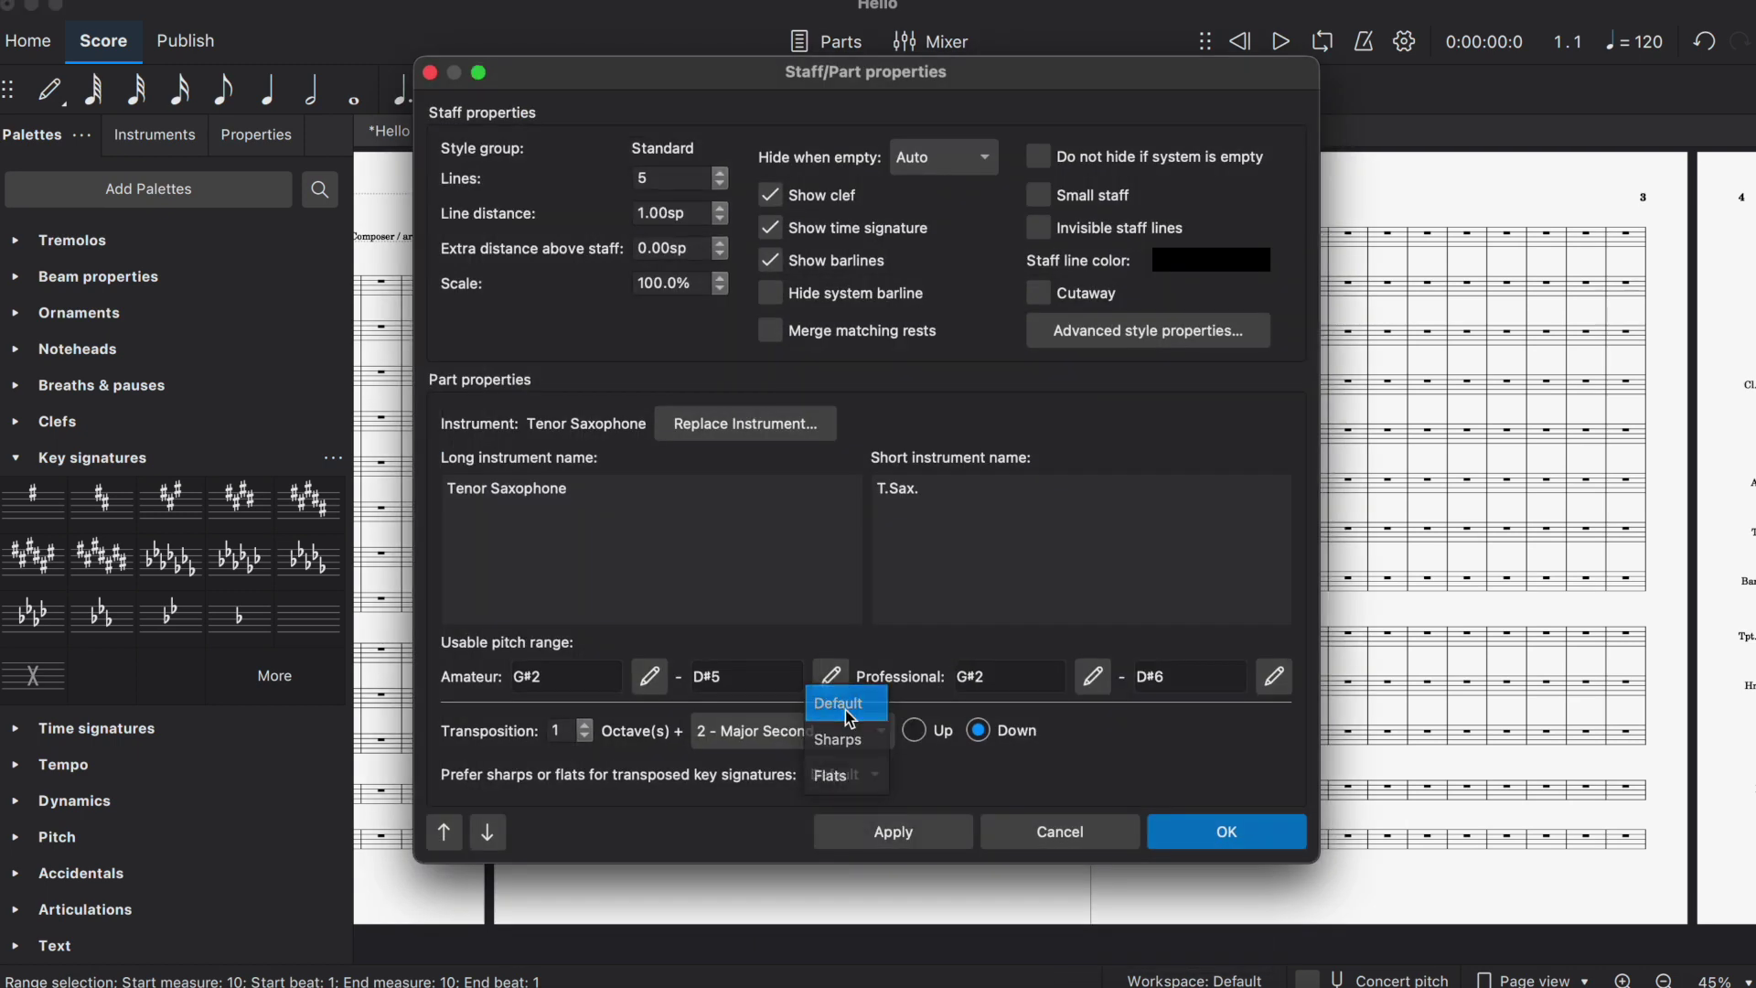
left_click(845, 710)
left_click(1226, 832)
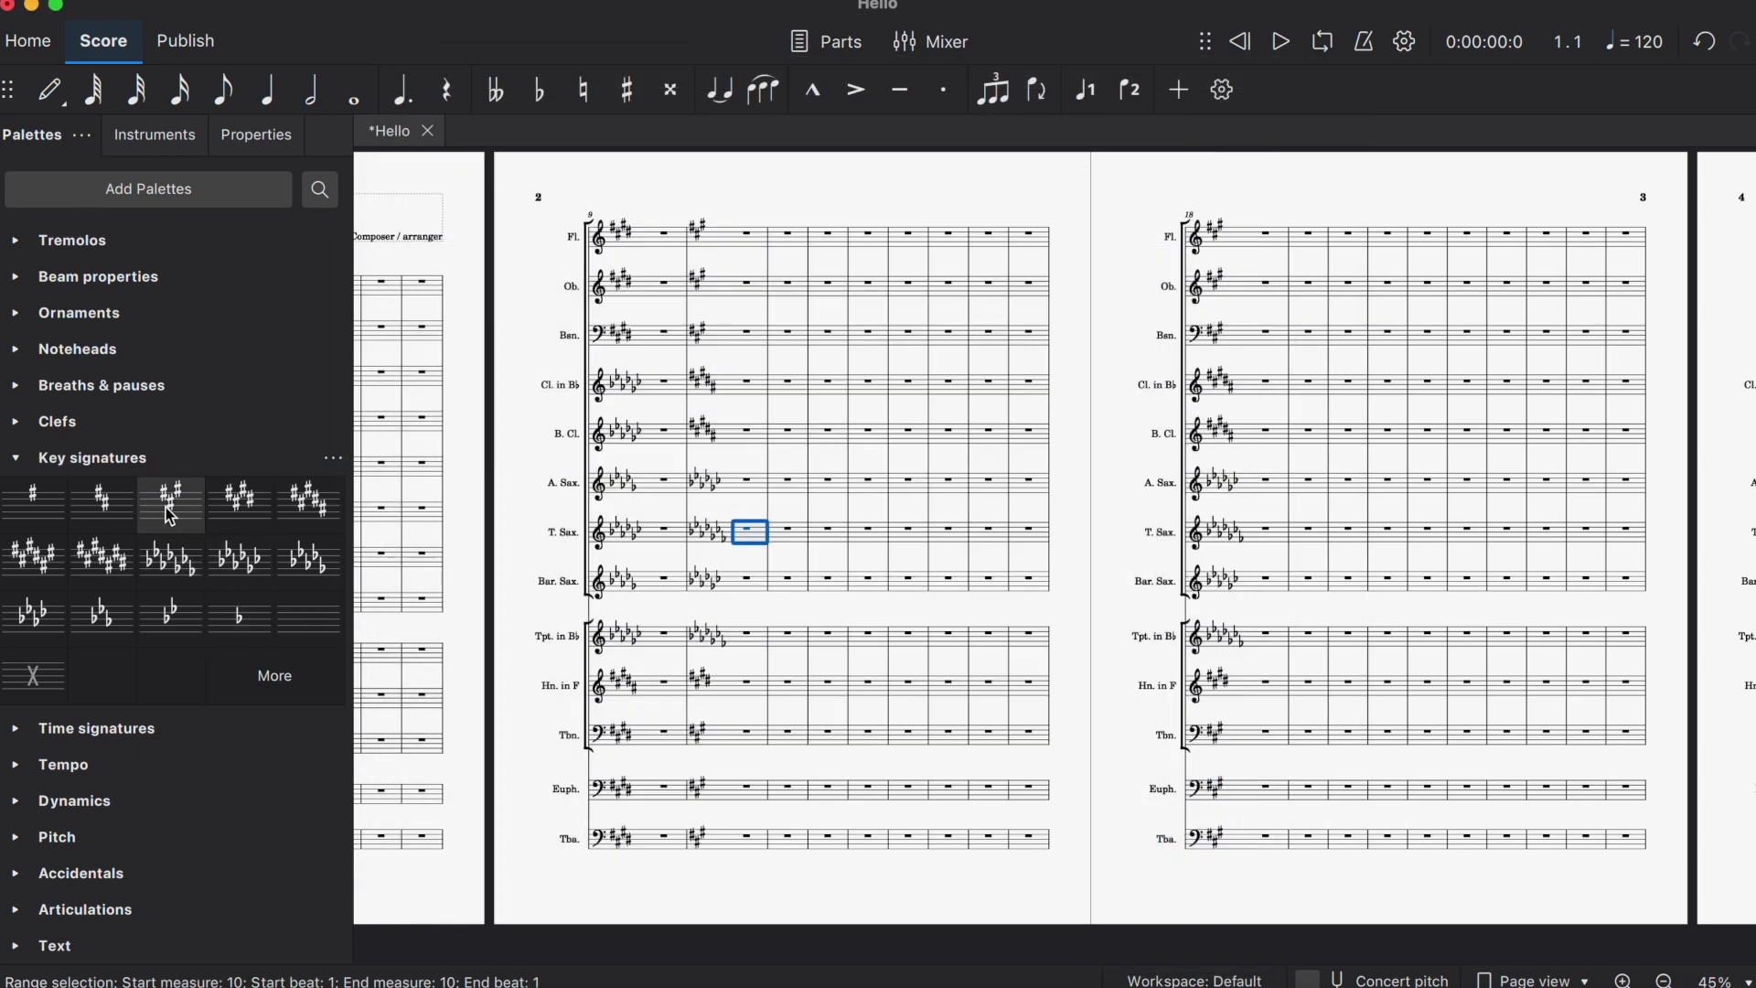
- Reapply A major to the tenor saxophone's measure 10
left_click_drag(171, 504, 722, 536)
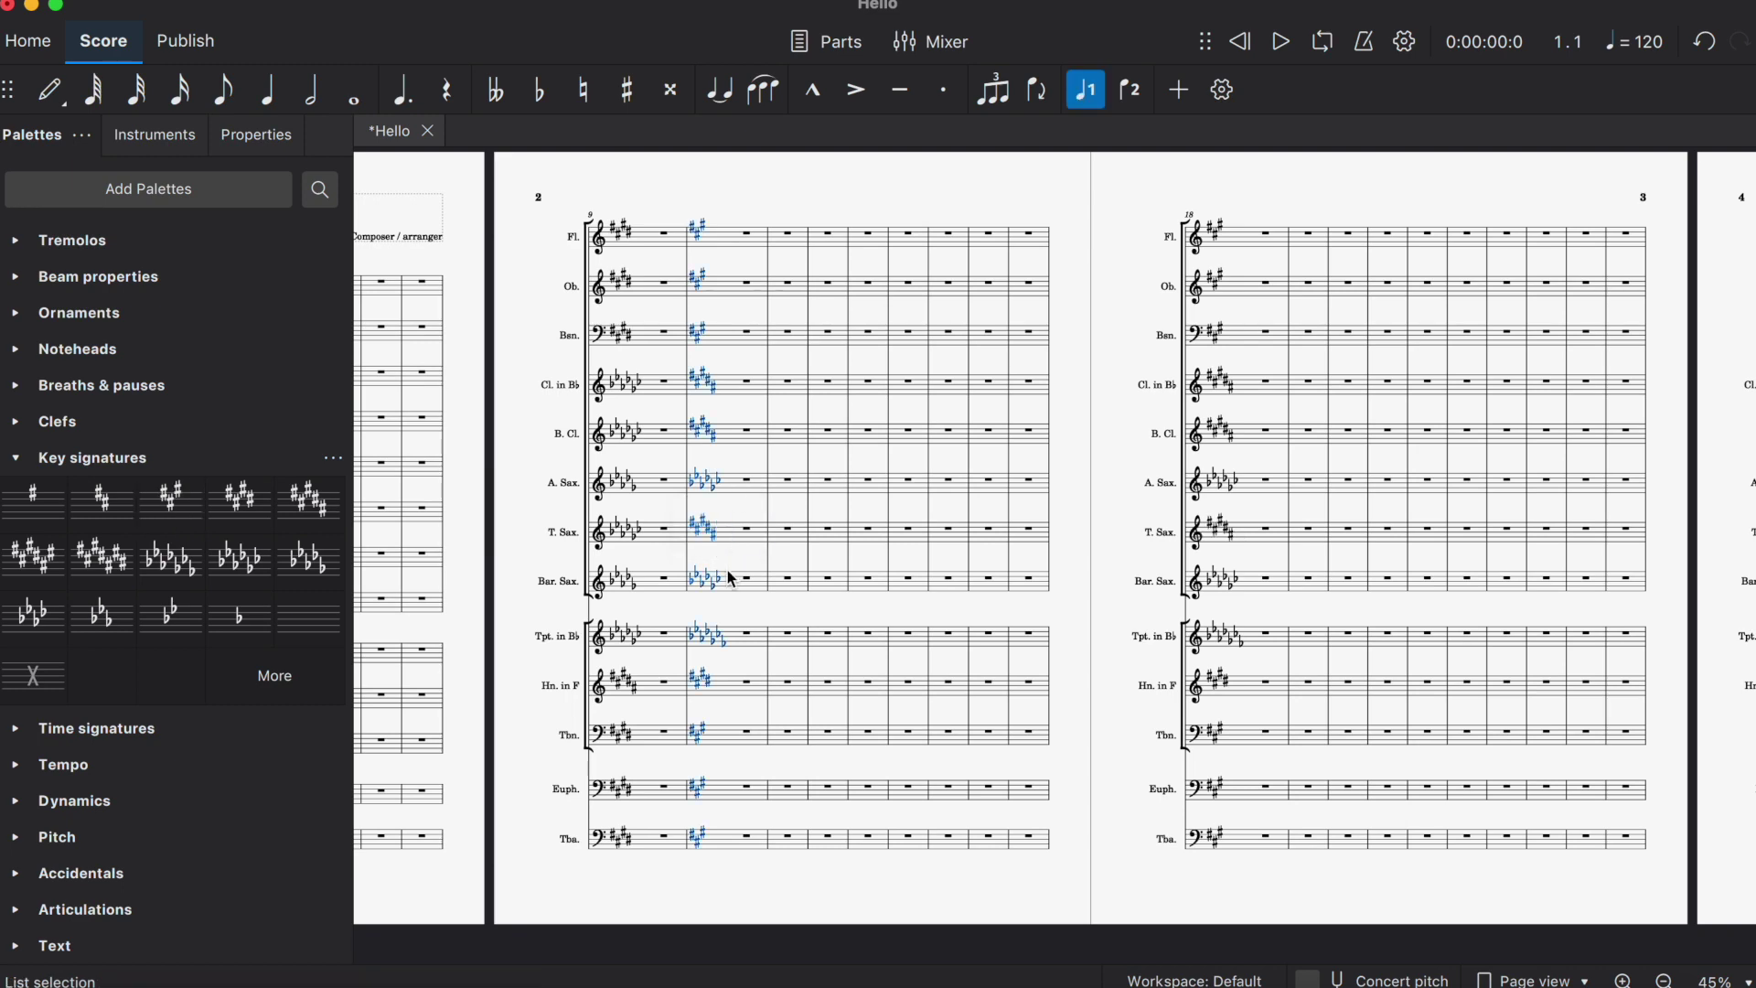
left_click(734, 635)
right_click(735, 635)
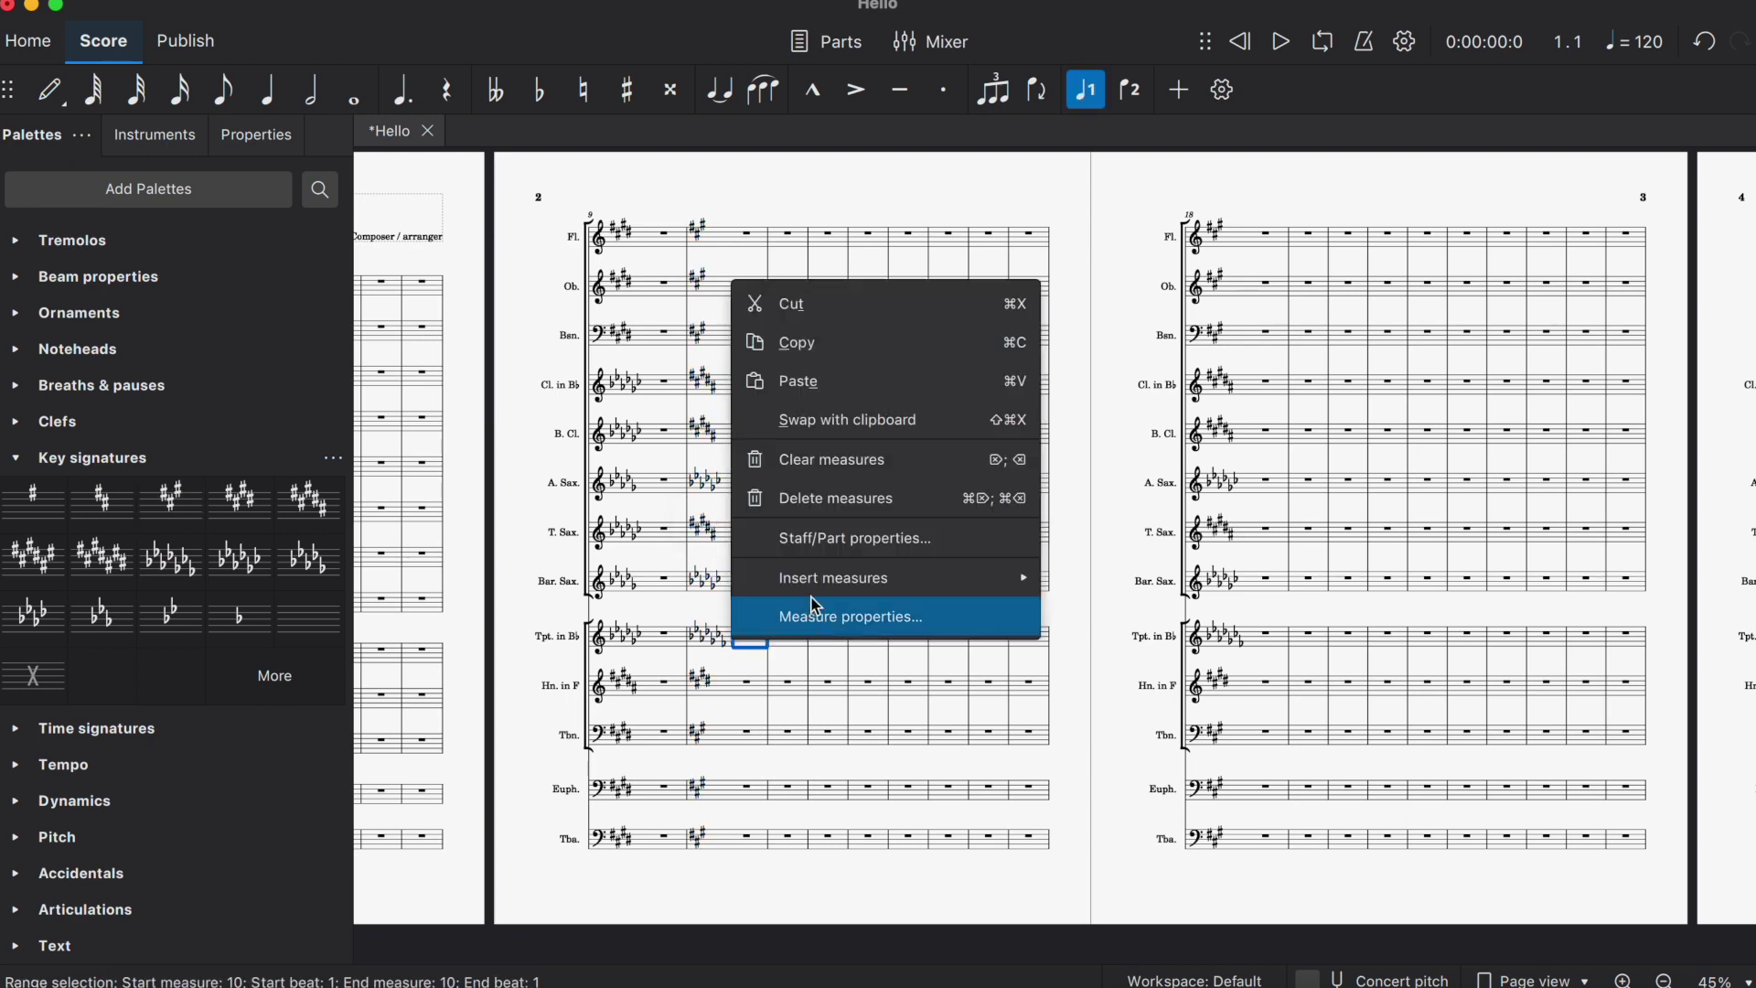
- Change the trumpet staff's 'Prefer sharps or flats' from Flats to Default, then reapply A major at measure 10
left_click(814, 536)
left_click(861, 772)
left_click(849, 710)
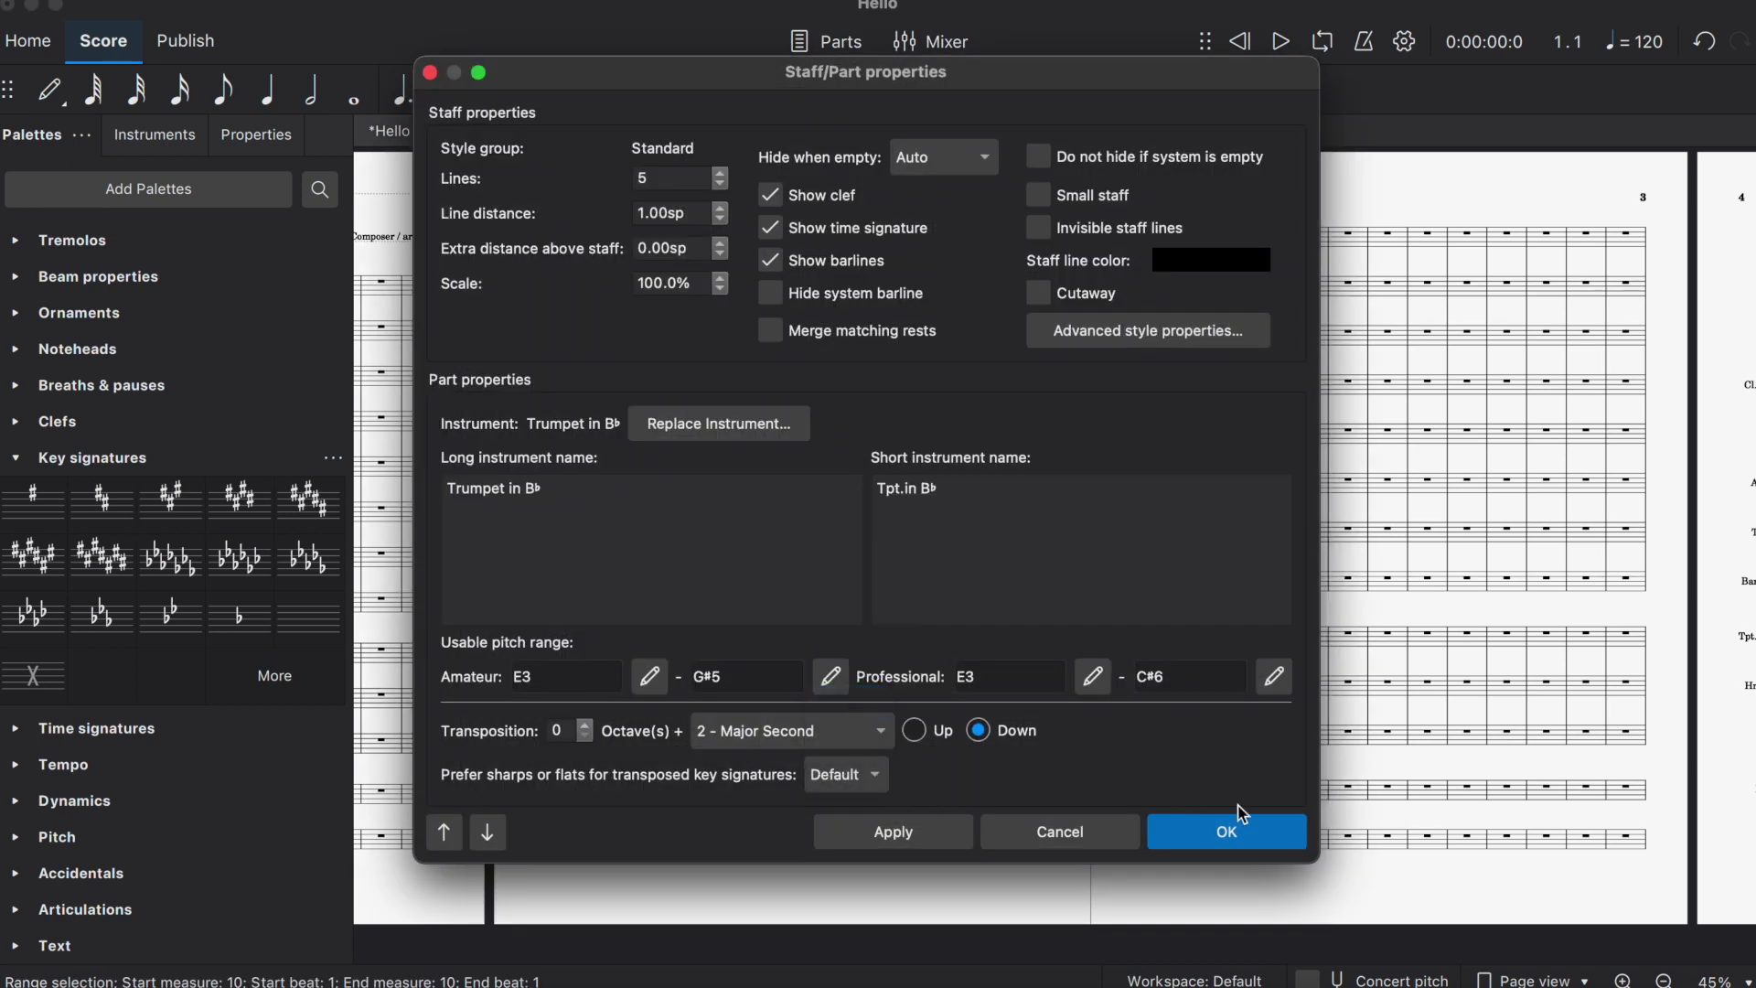
left_click(1249, 834)
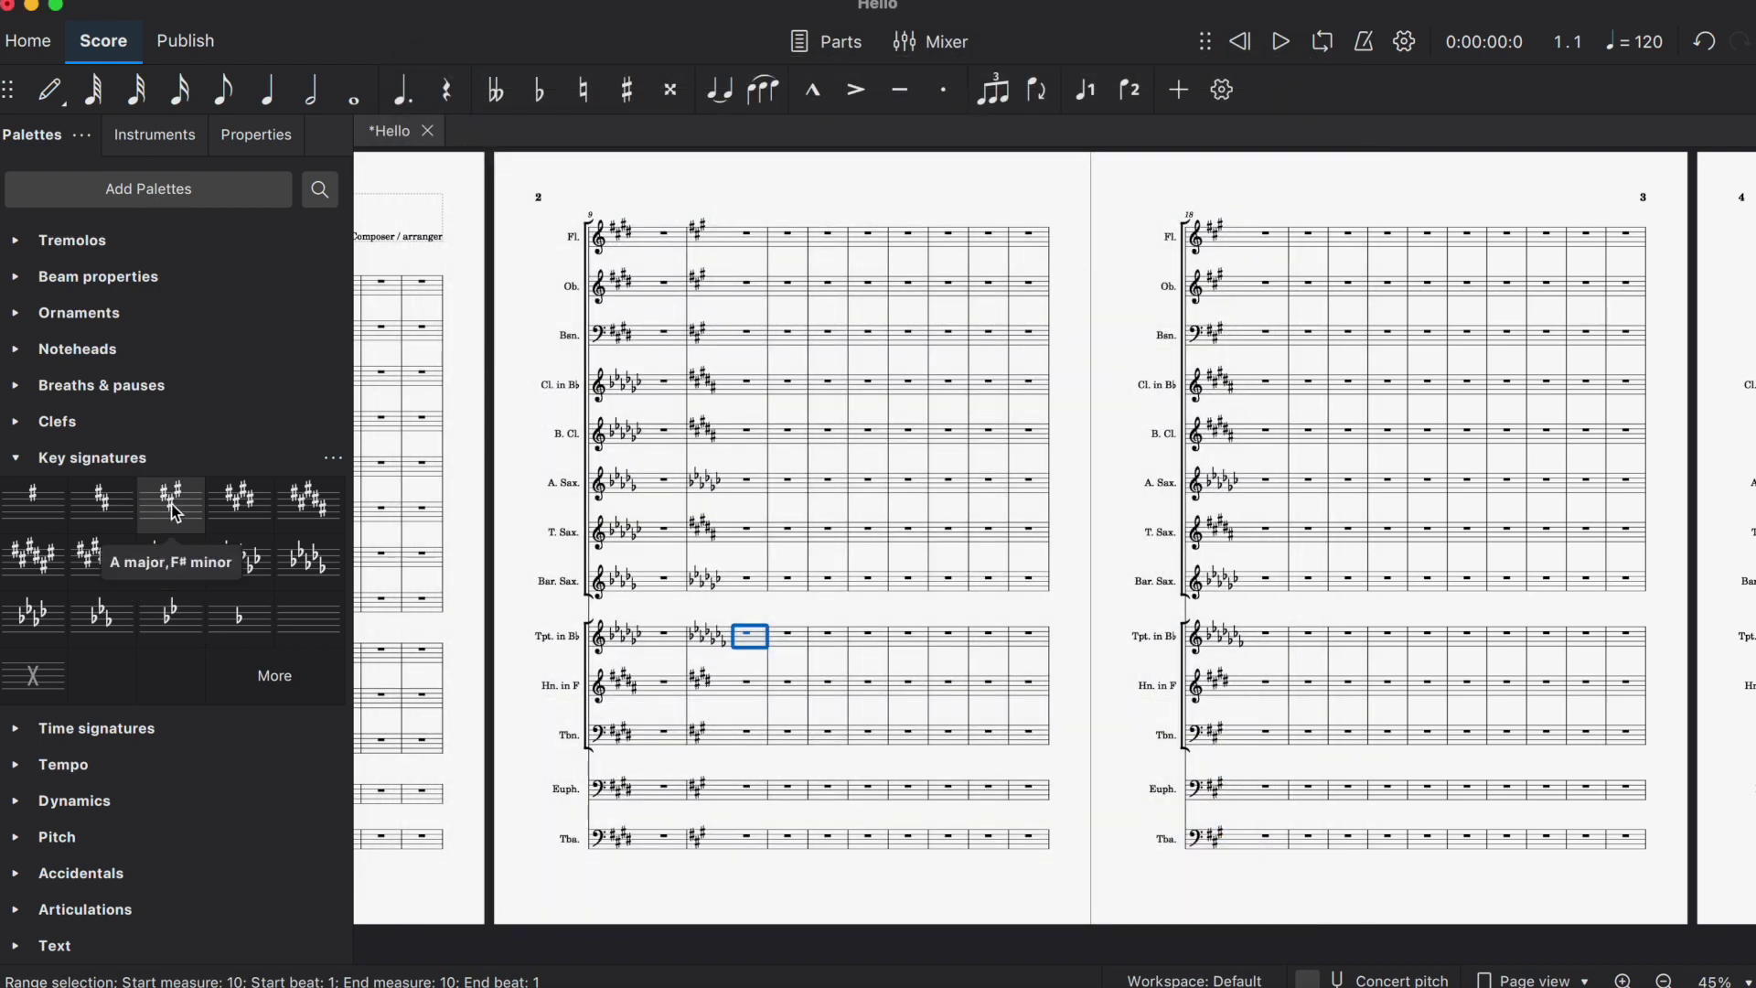
left_click_drag(174, 505, 717, 638)
key("Escape")
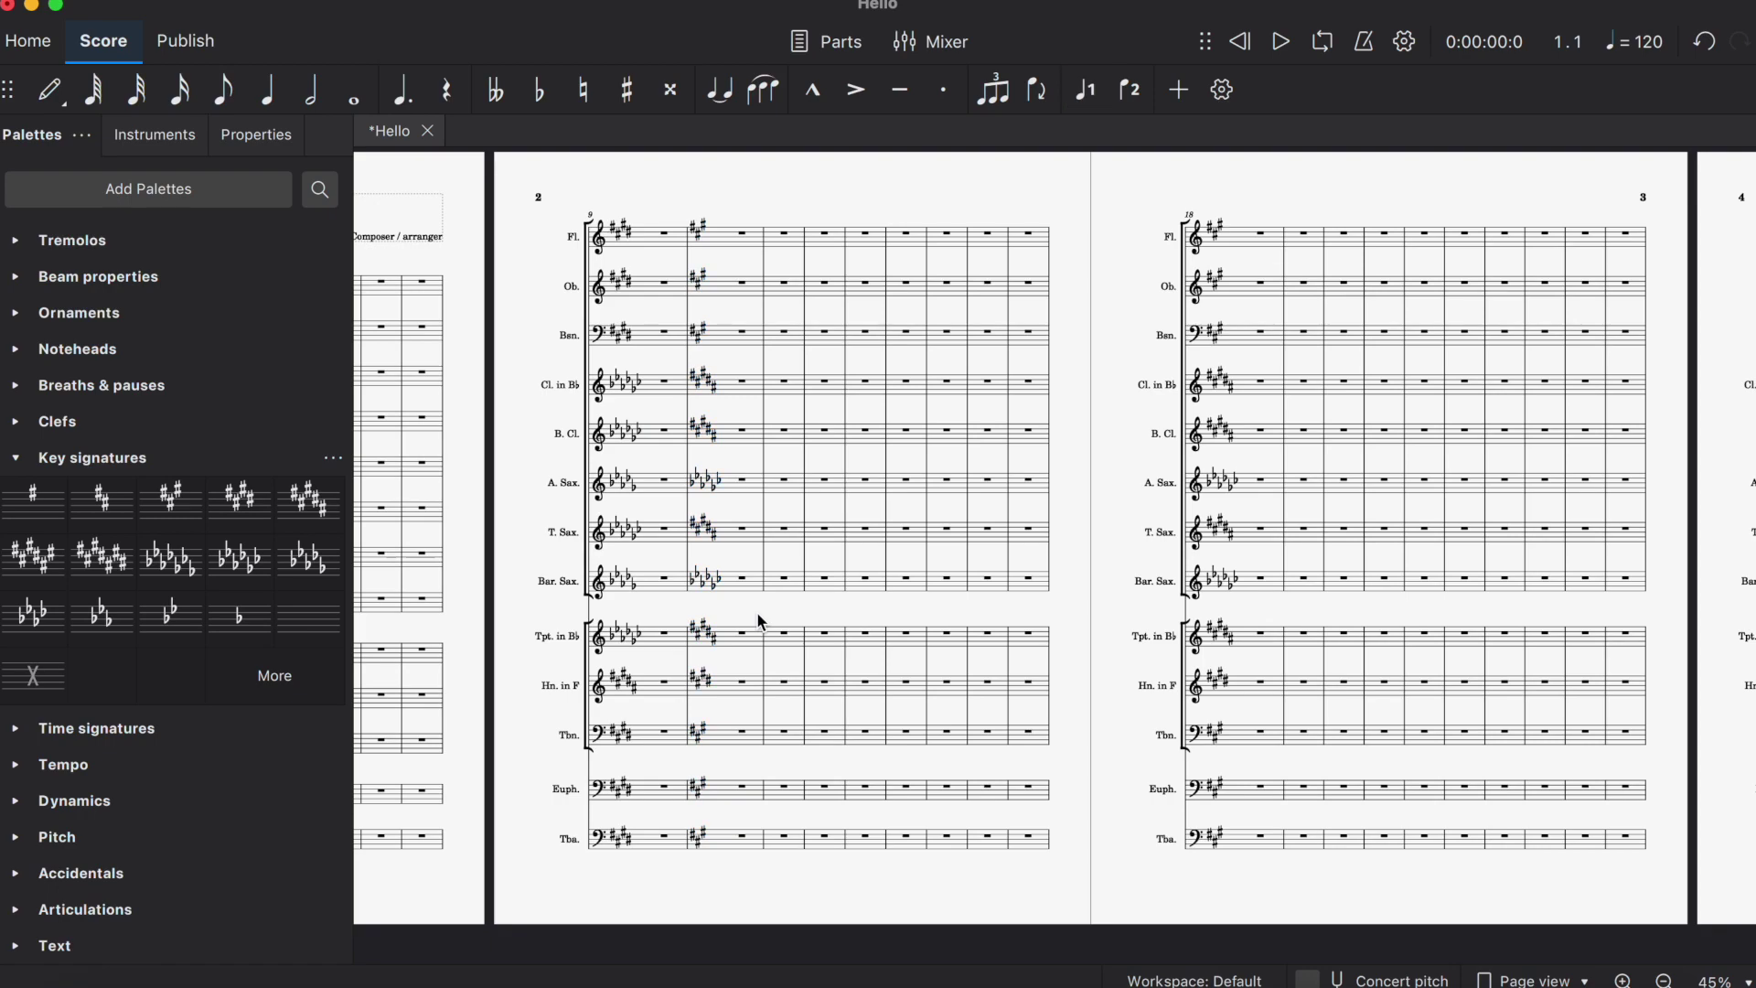
scroll(864, 545, "down", 1)
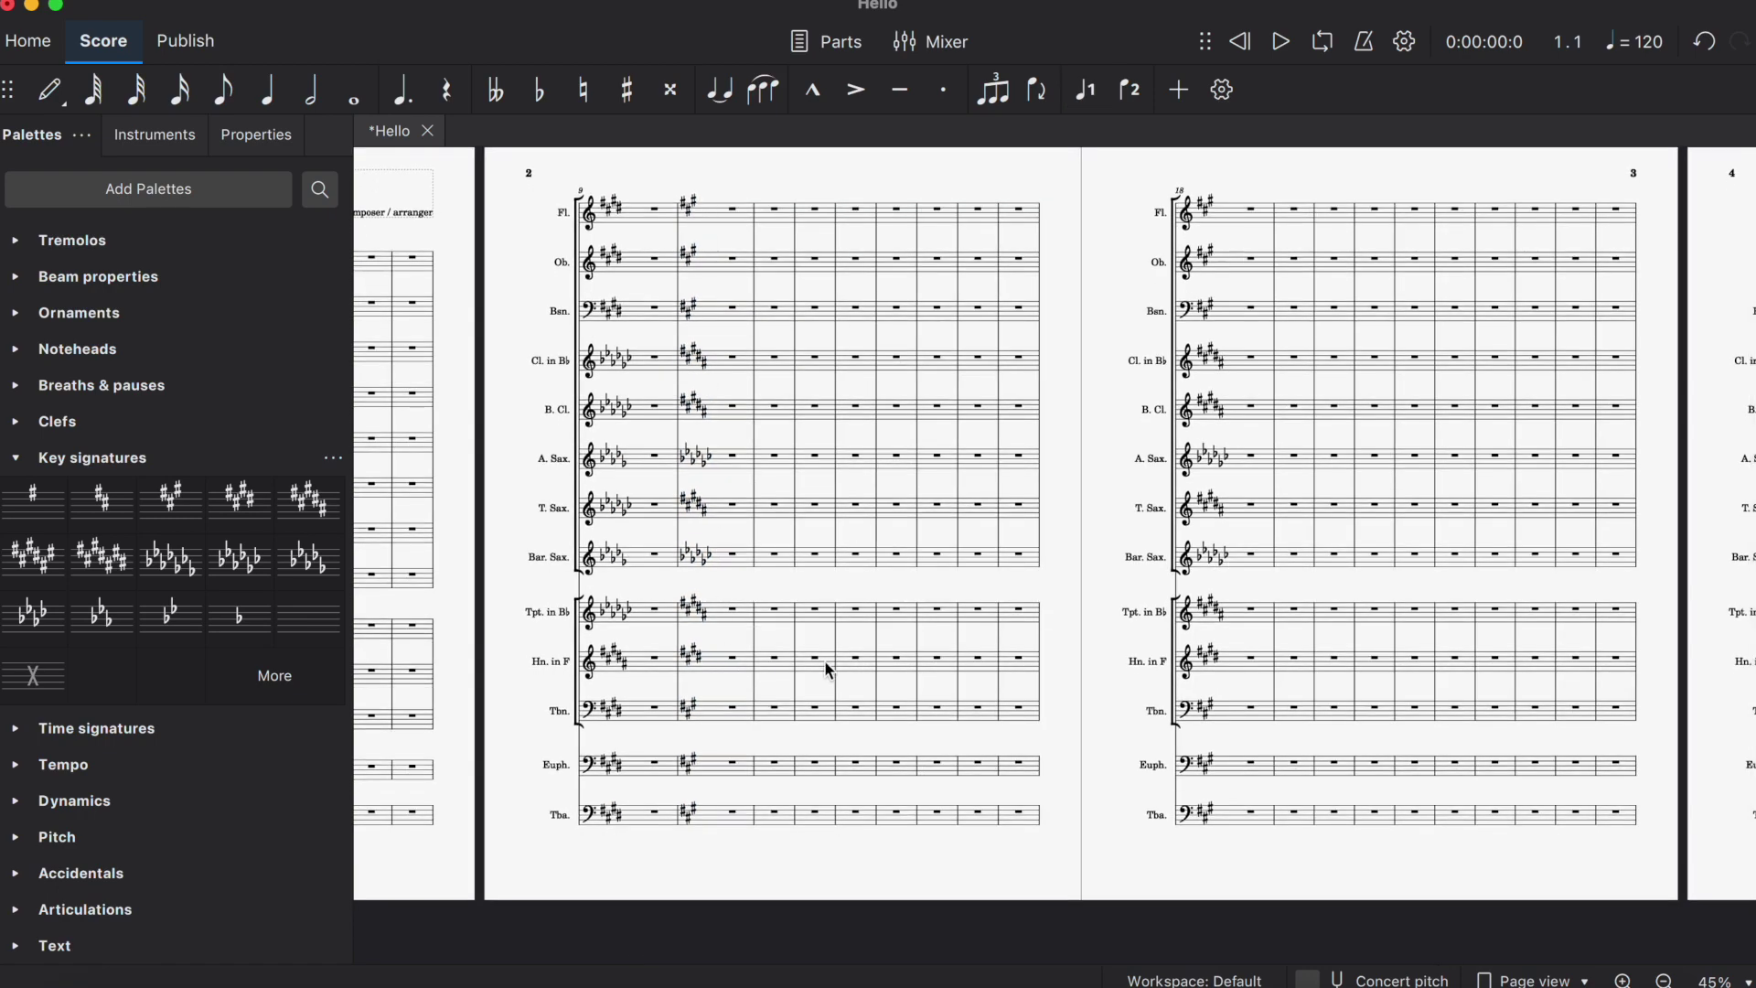
scroll(828, 670, "right", 8)
scroll(828, 670, "up", 2)
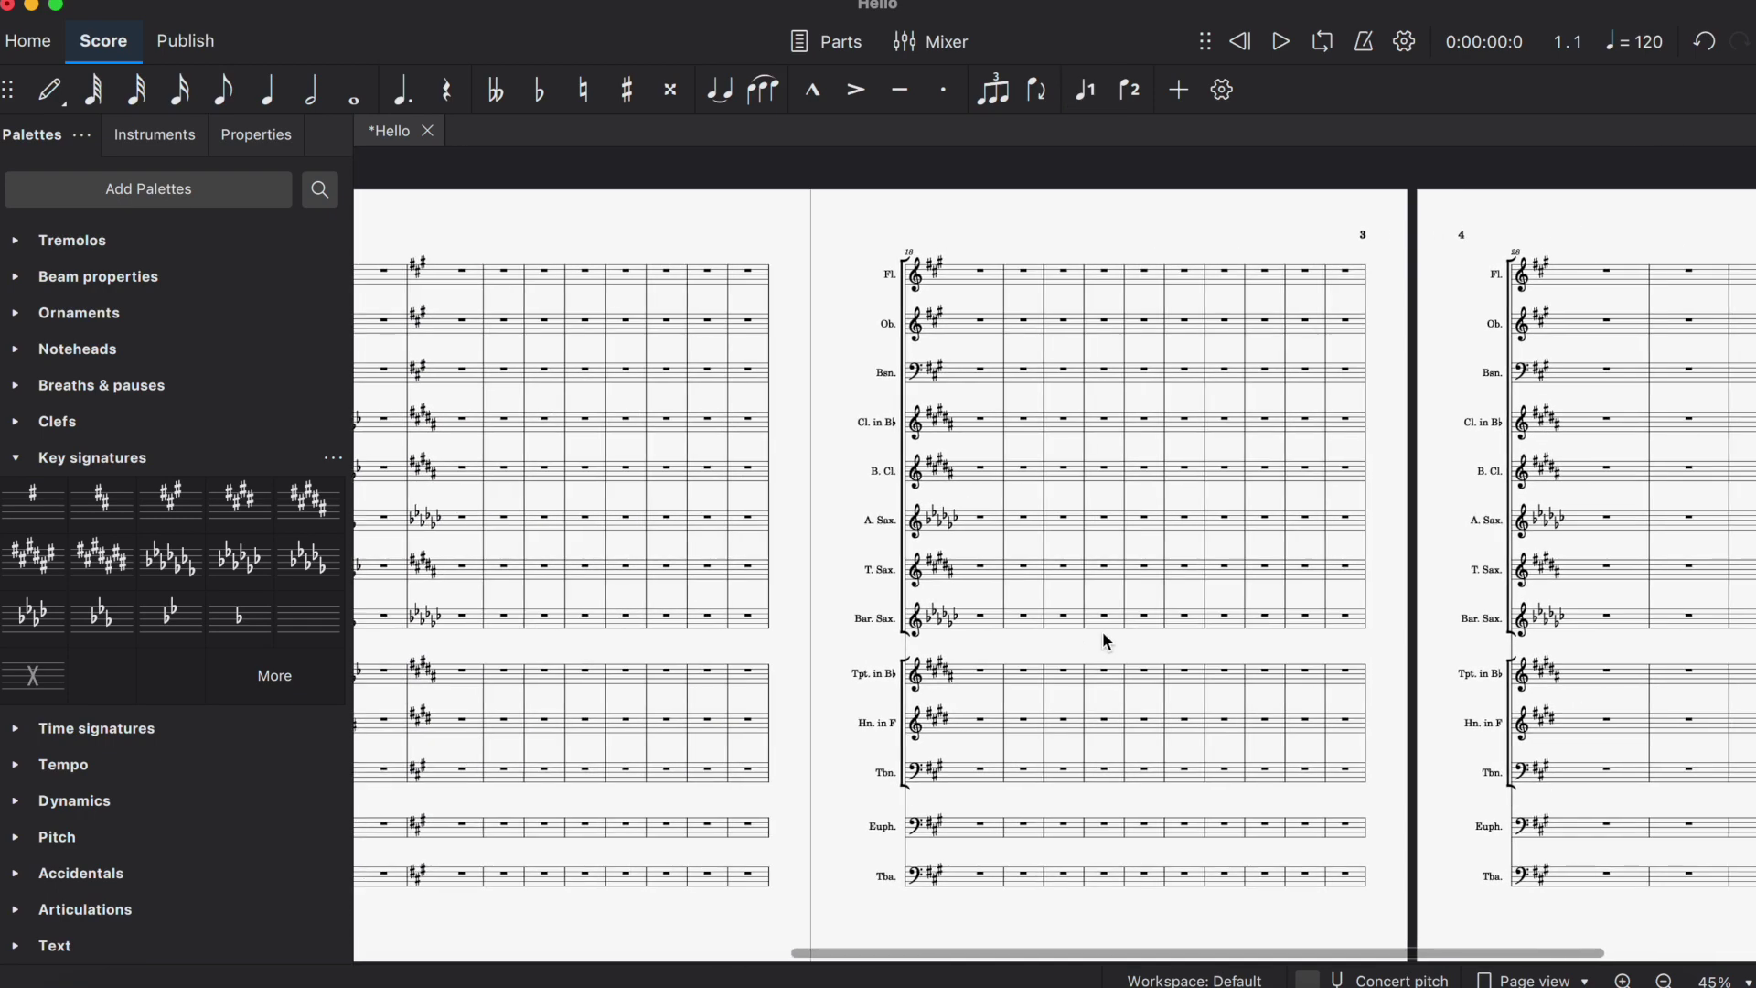
scroll(1107, 640, "left", 10)
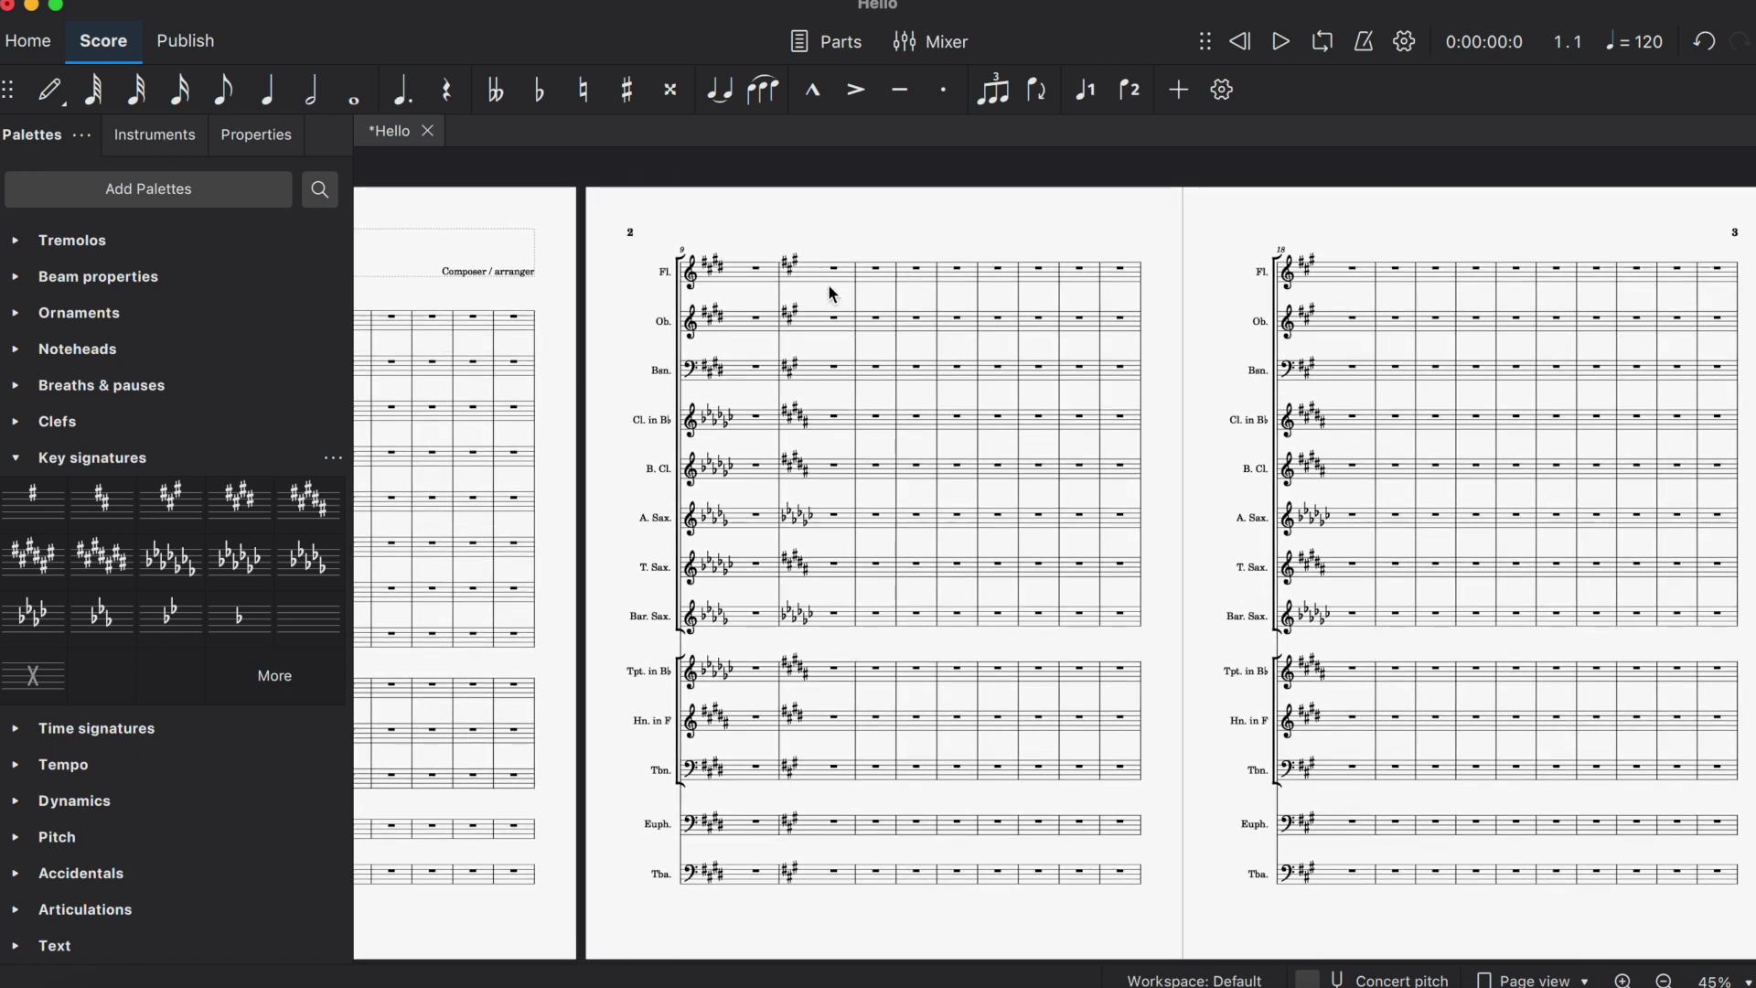
scroll(884, 630, "down", 2)
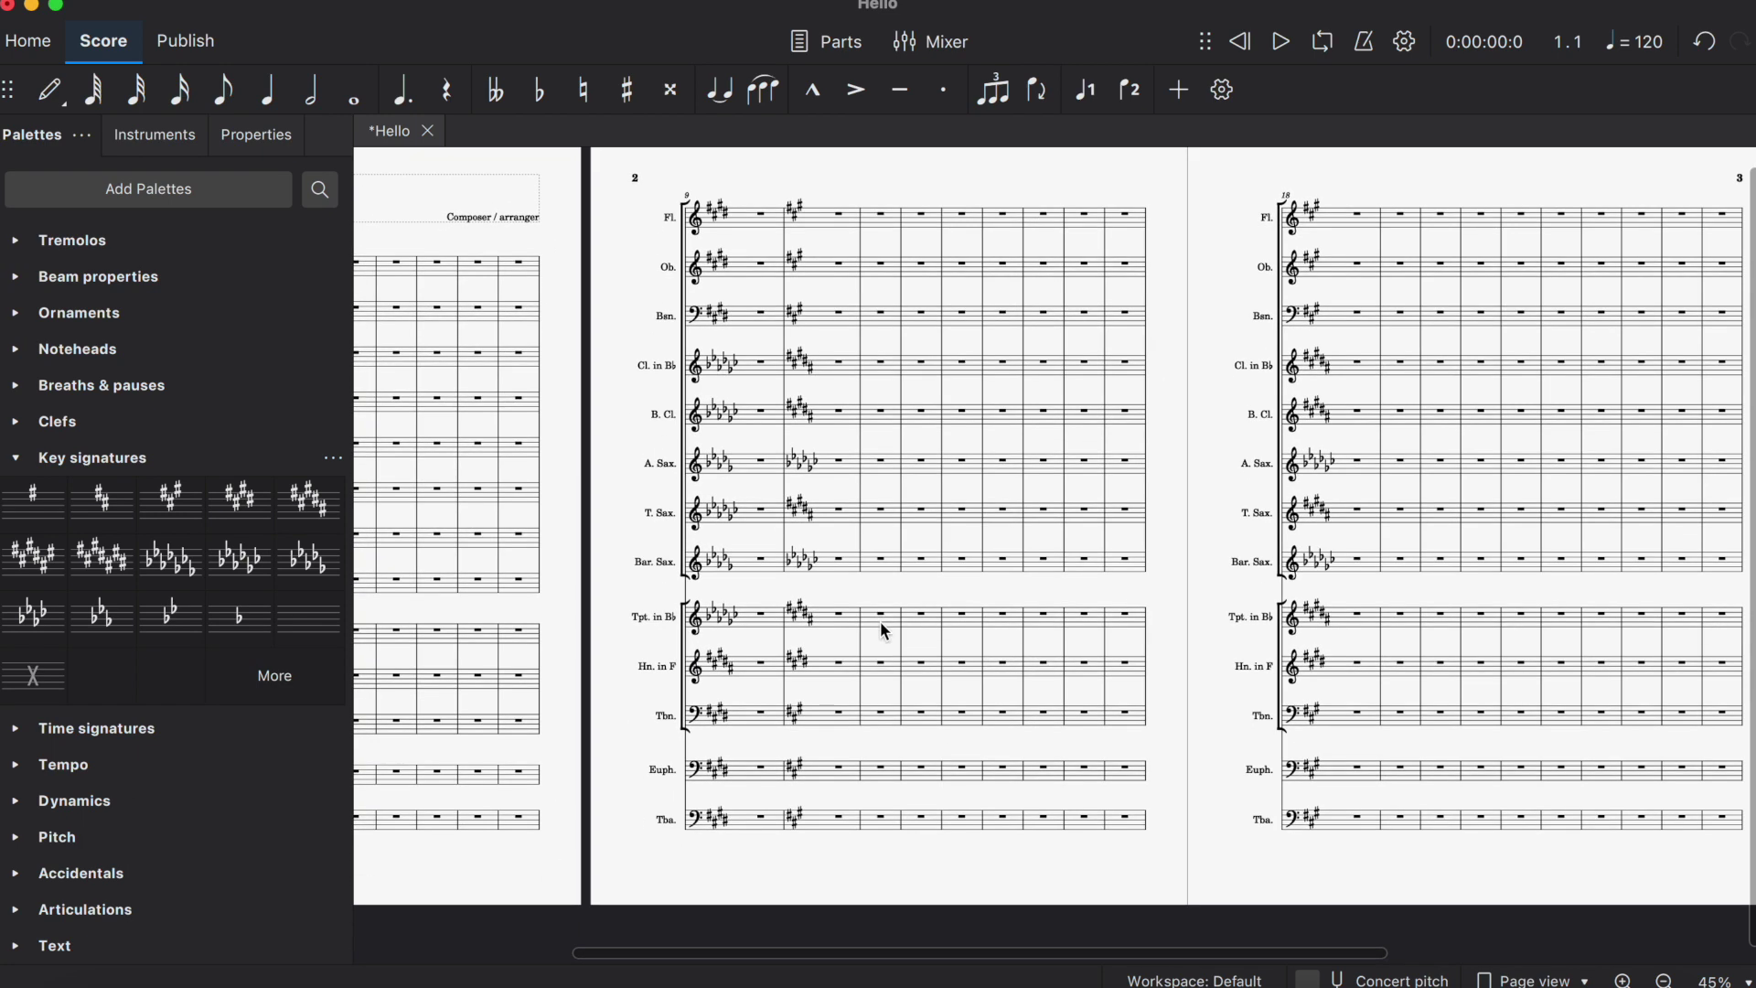
scroll(1117, 625, "left", 8)
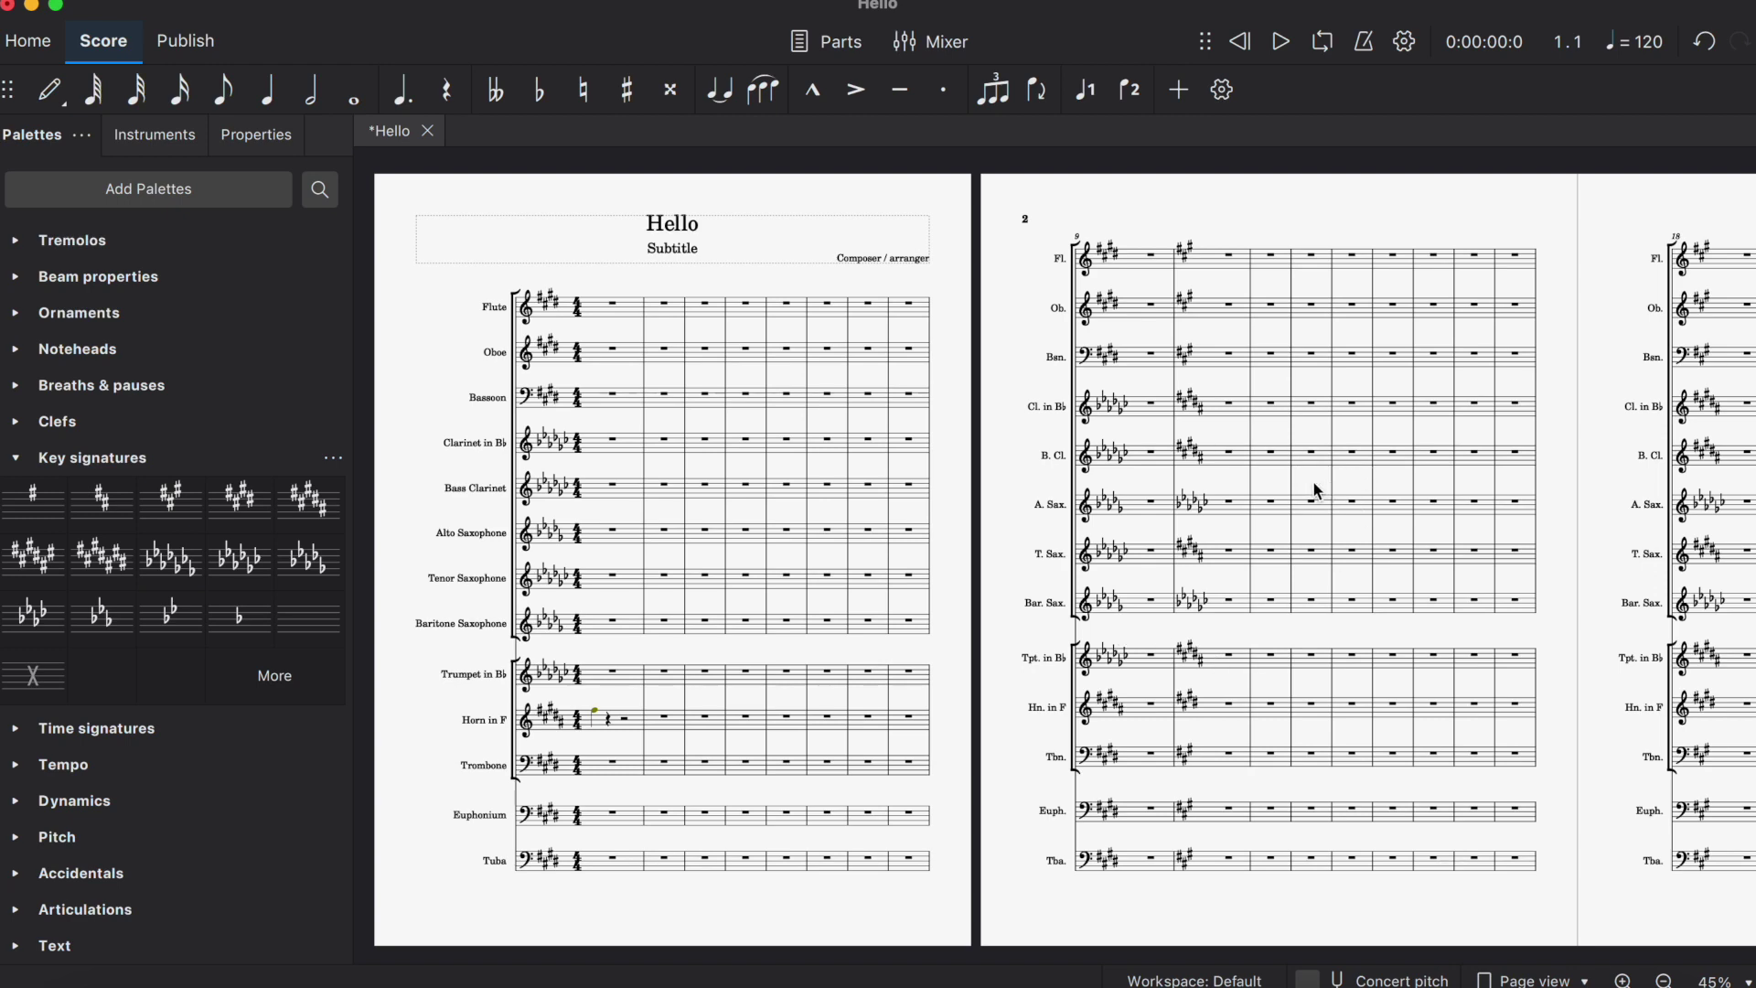
scroll(1297, 481, "left", 3)
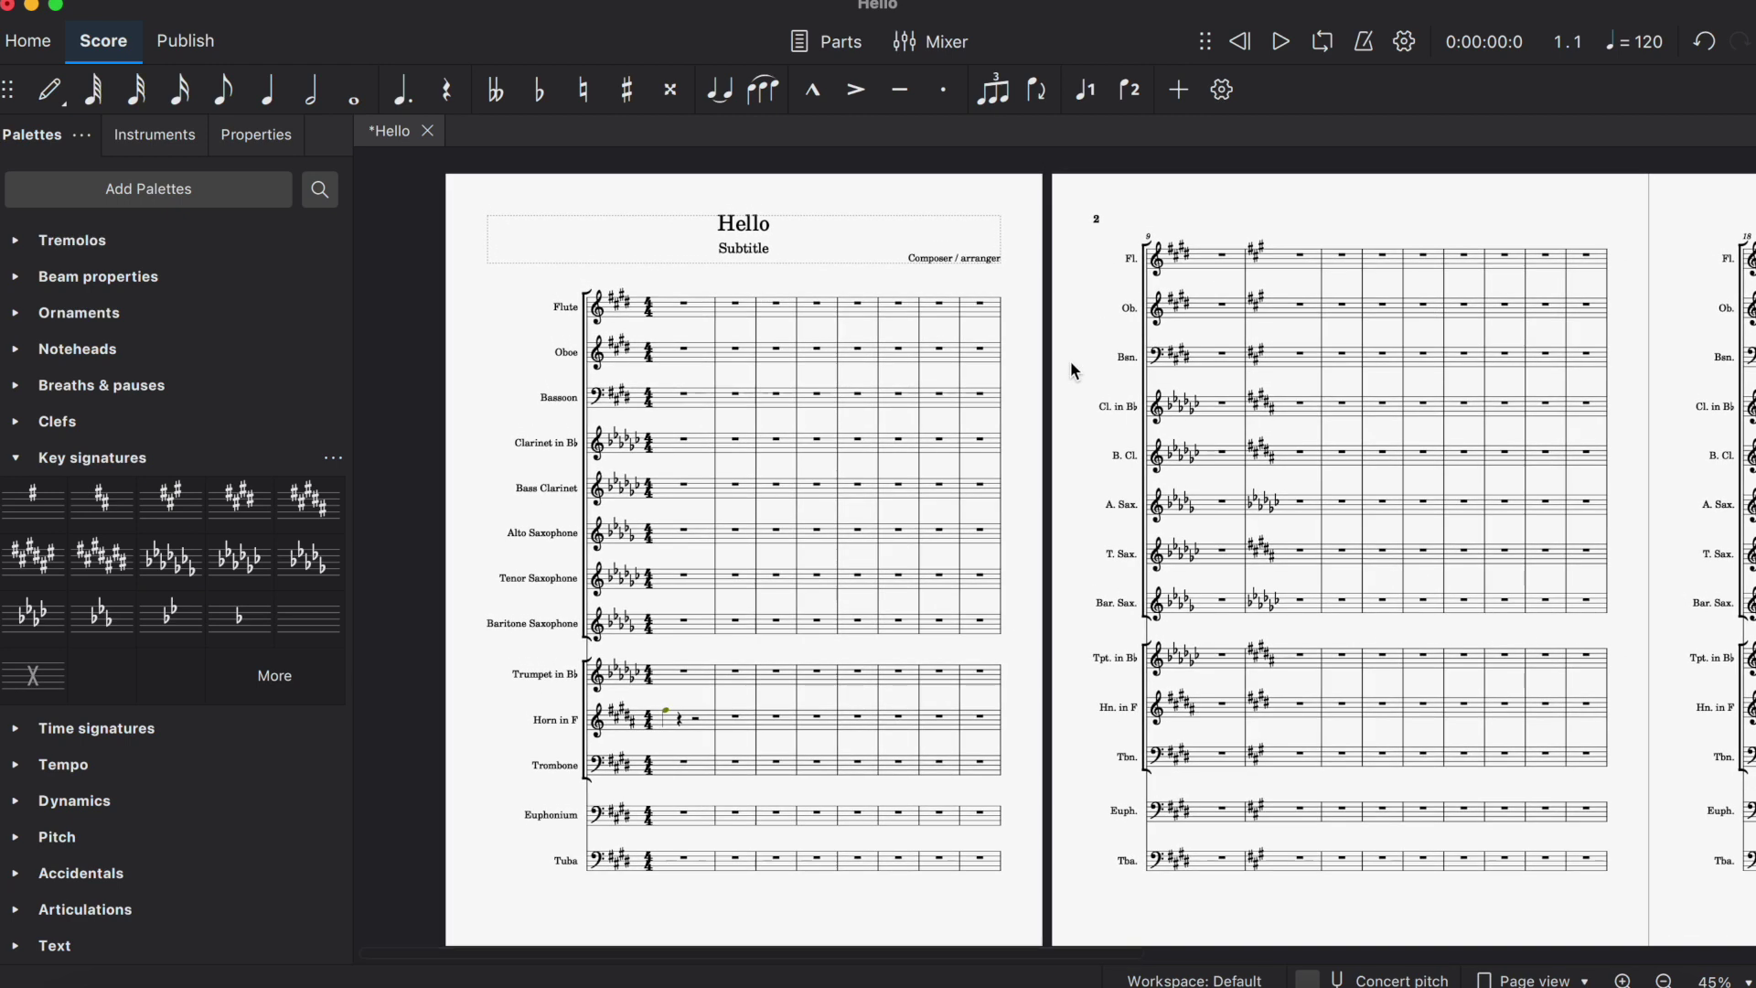